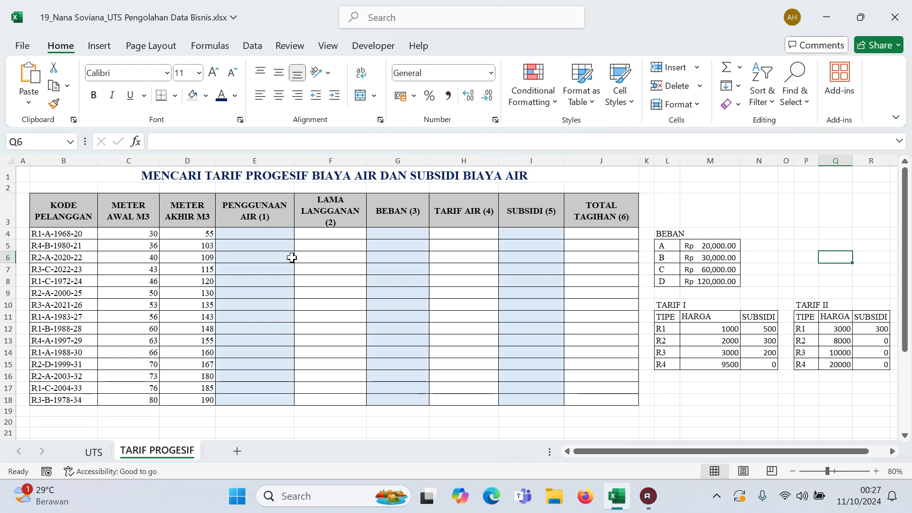
- Review the title and column headings of the water tariff table, from the customer code to the total bill
click(186, 178)
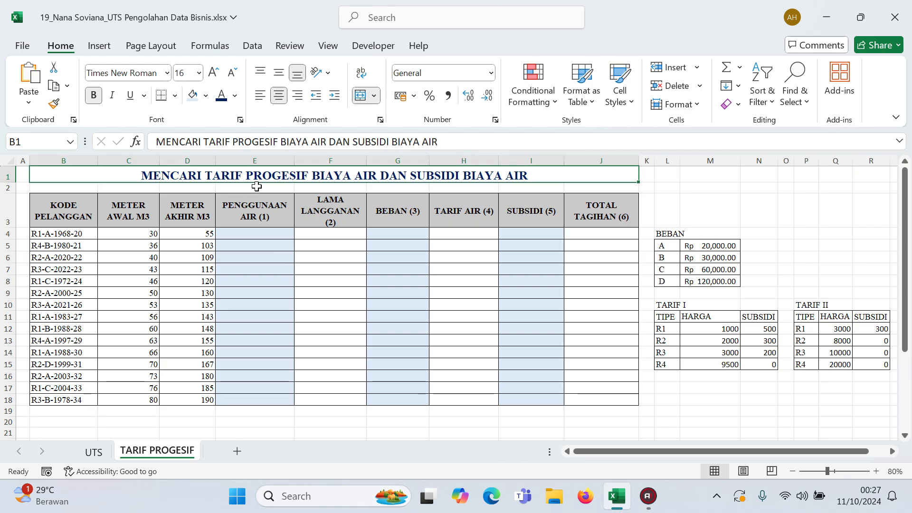
click(385, 254)
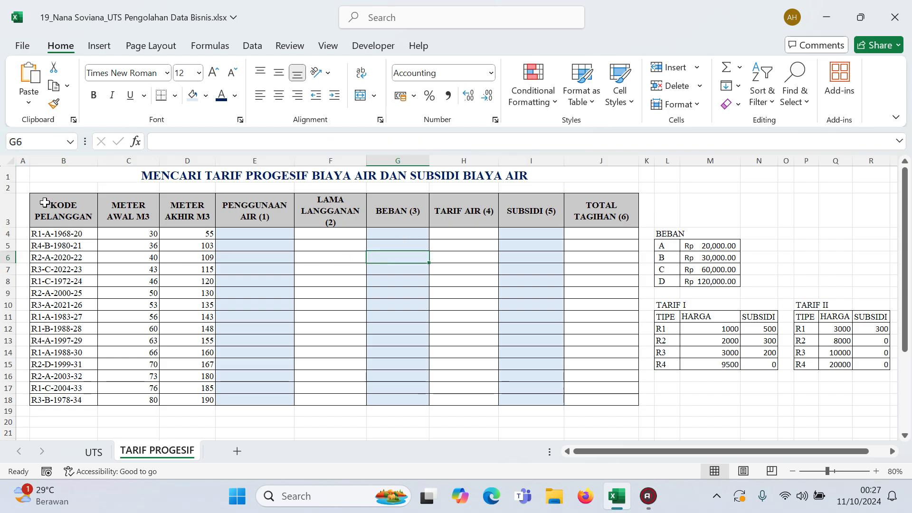
drag(42, 203, 575, 229)
click(522, 252)
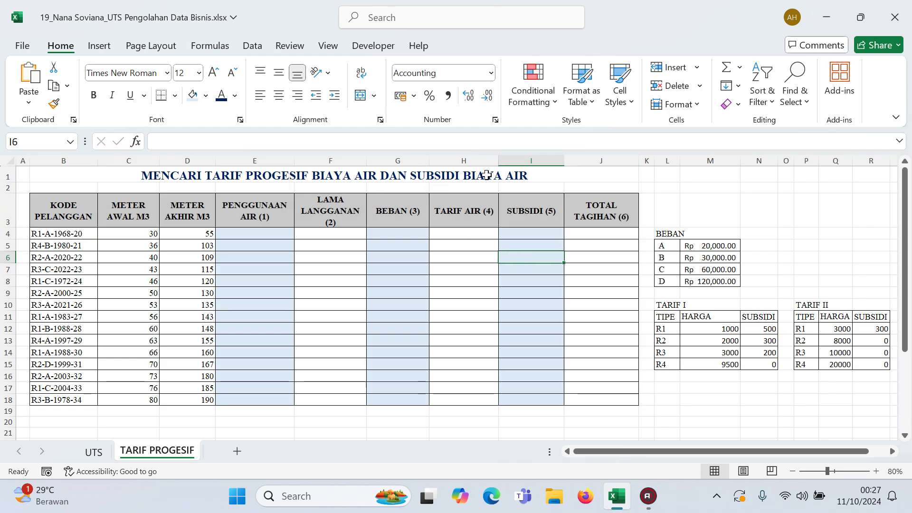
click(399, 238)
click(67, 207)
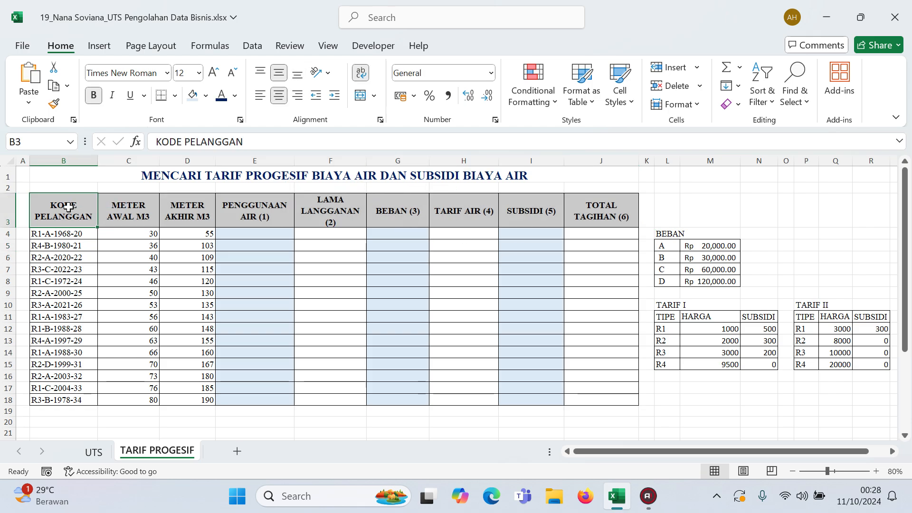
click(116, 207)
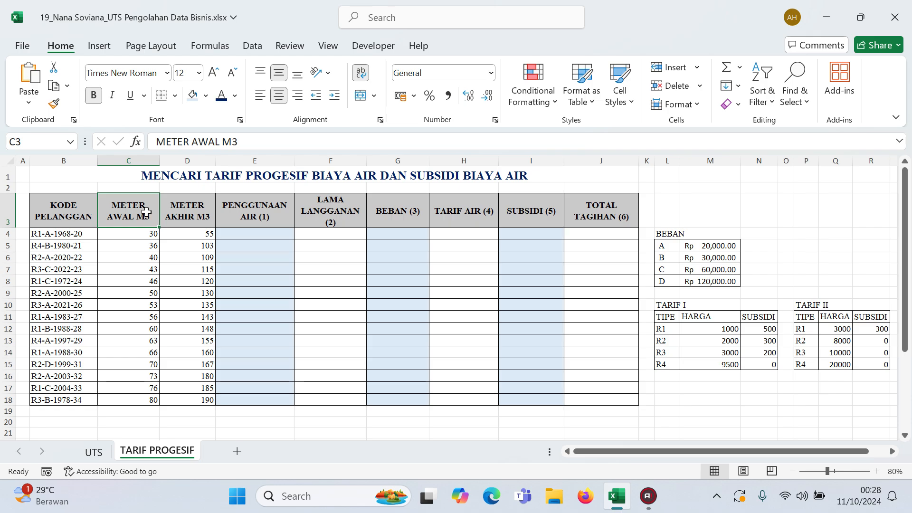
click(174, 214)
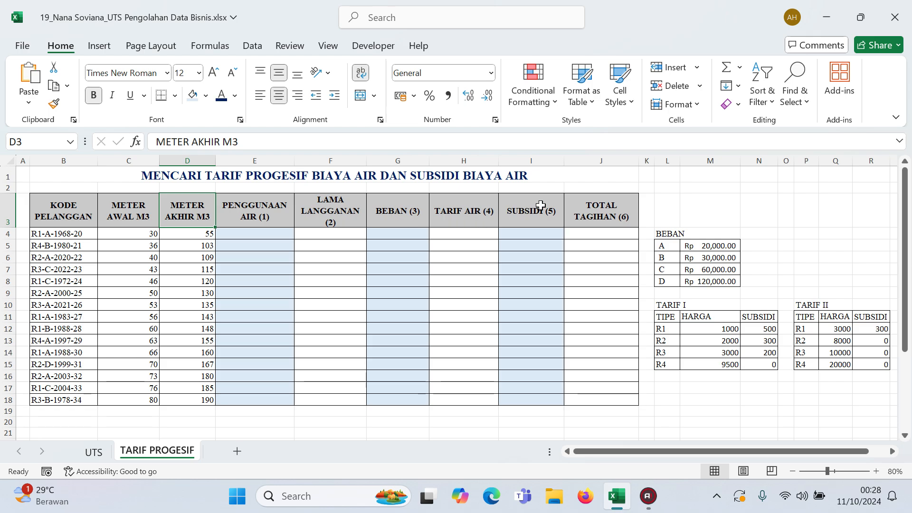
click(589, 228)
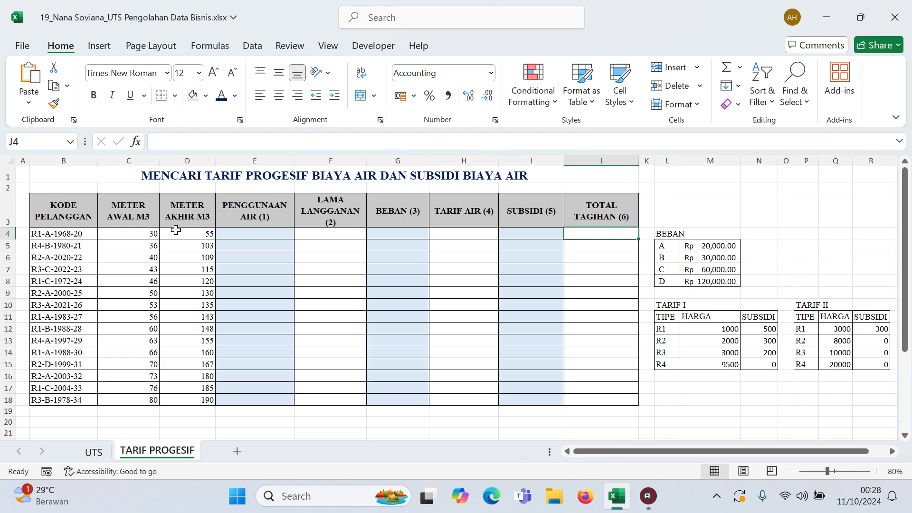
- Examine how the first customer code in B4 is built: tariff type, load letter and subscription year
click(71, 233)
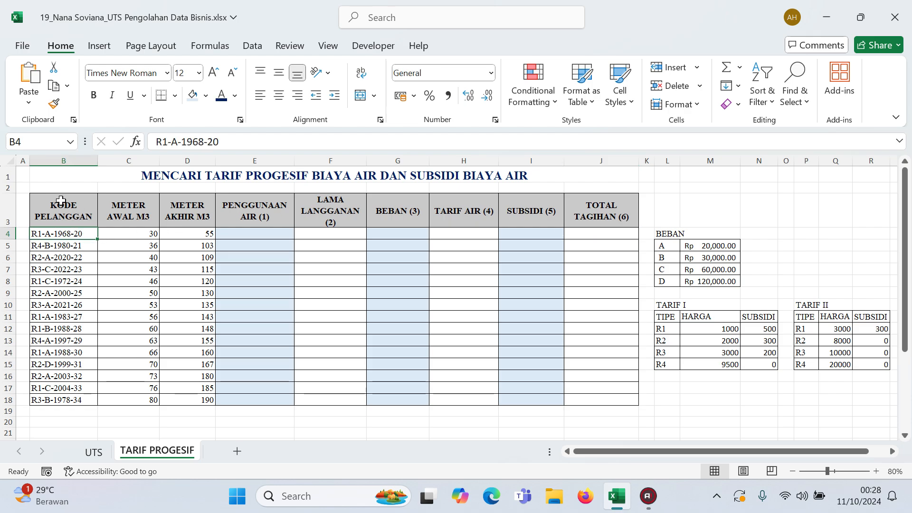
click(156, 141)
mouse_move(156, 142)
mouse_down()
mouse_move(222, 140)
mouse_move(165, 138)
mouse_up()
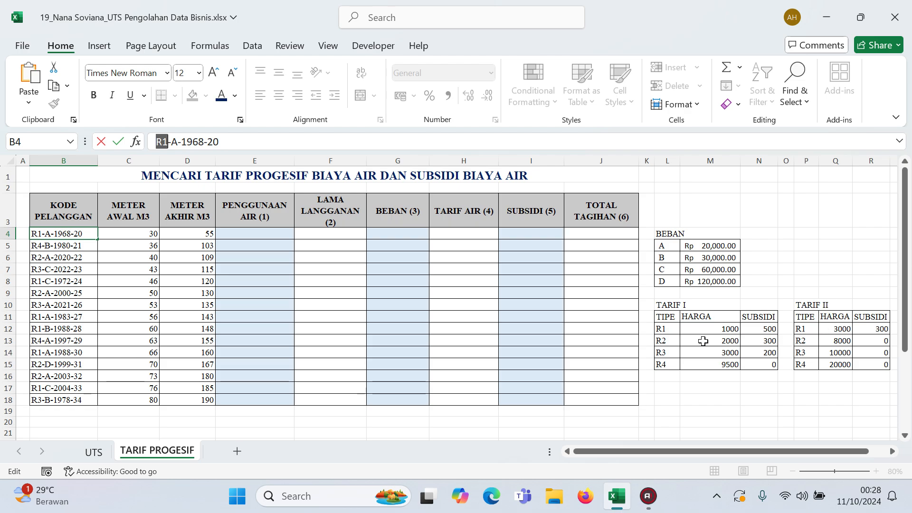
click(463, 268)
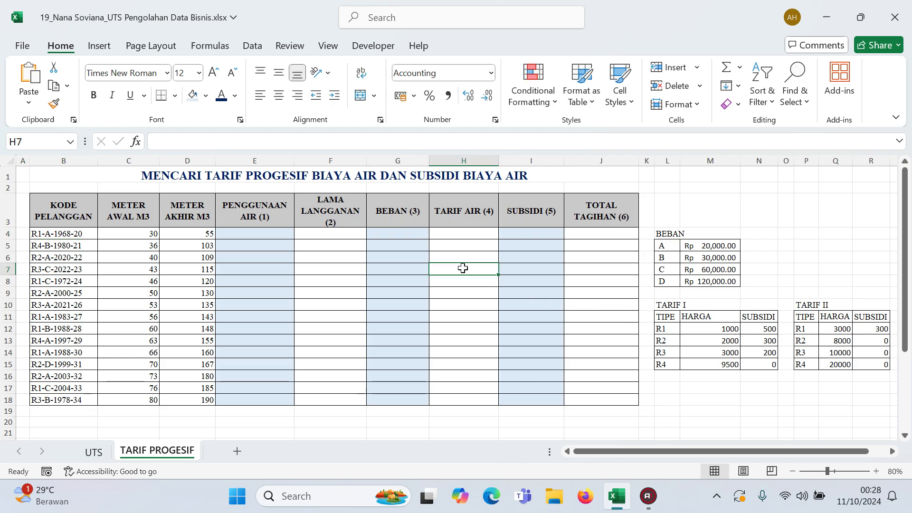
click(57, 234)
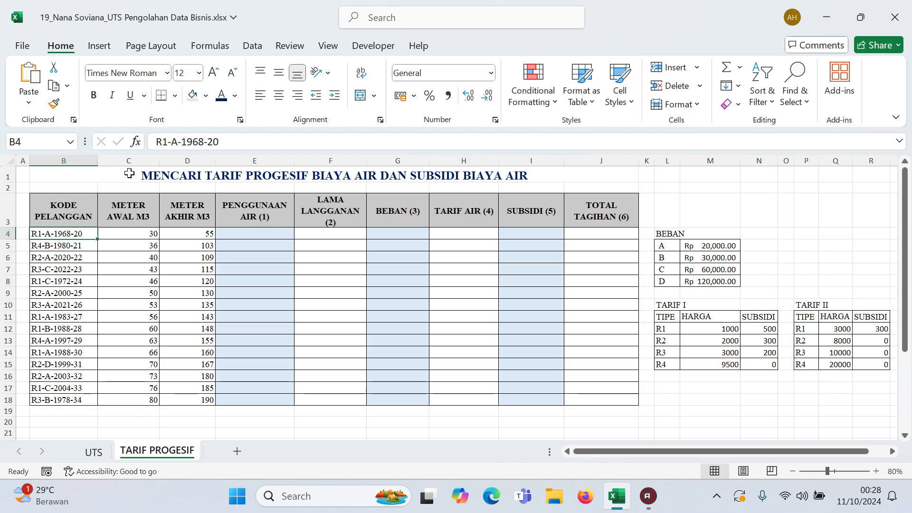
click(168, 141)
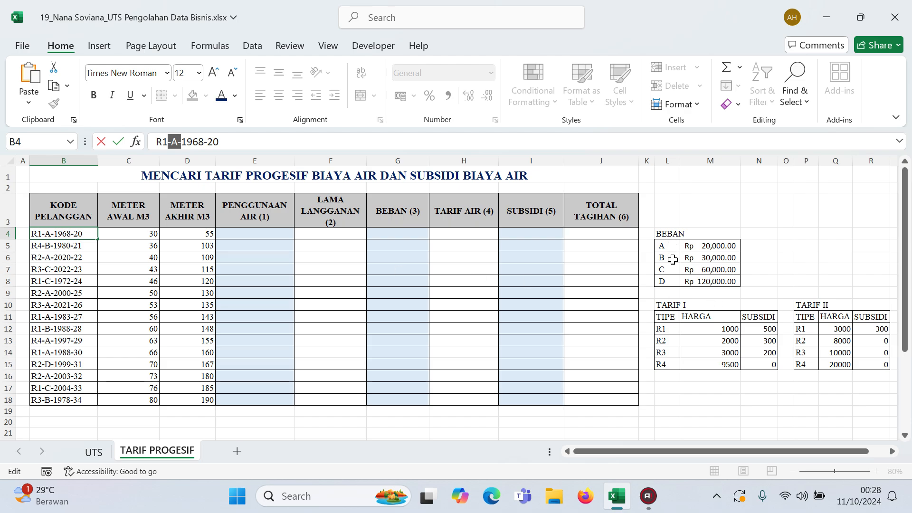
click(455, 244)
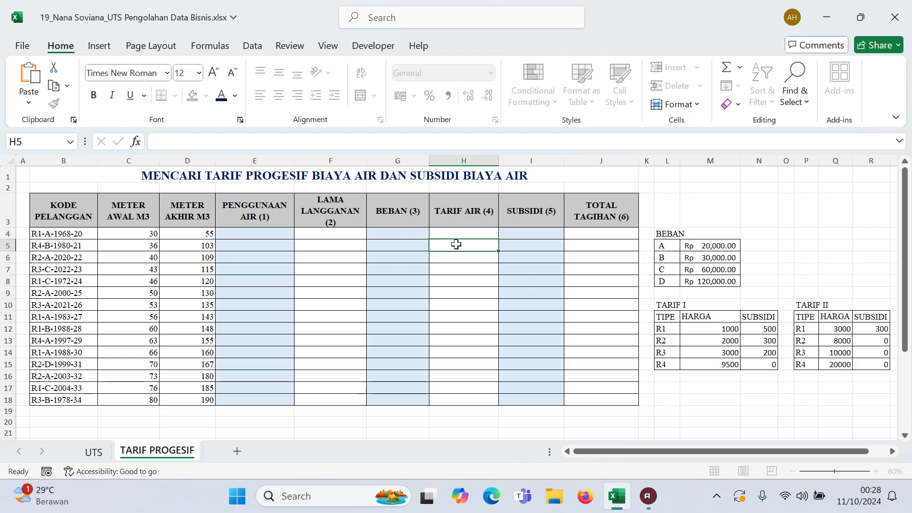
click(72, 233)
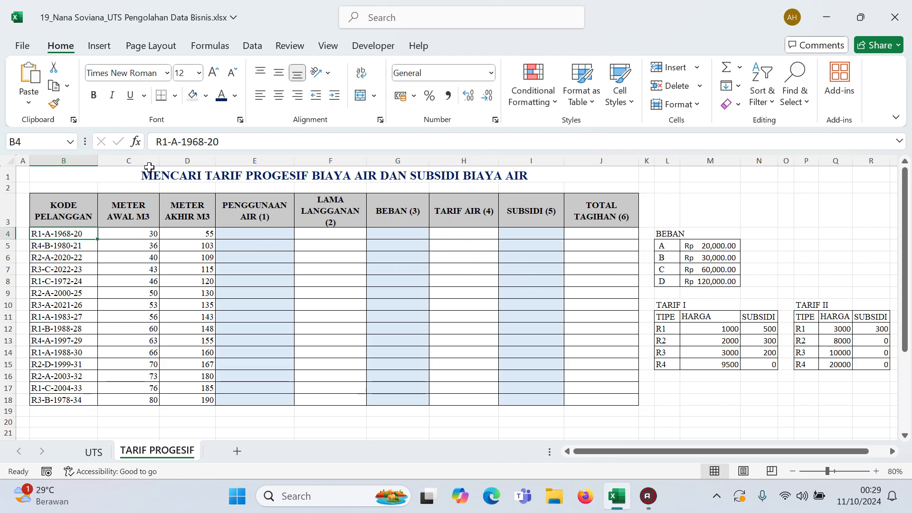
click(183, 141)
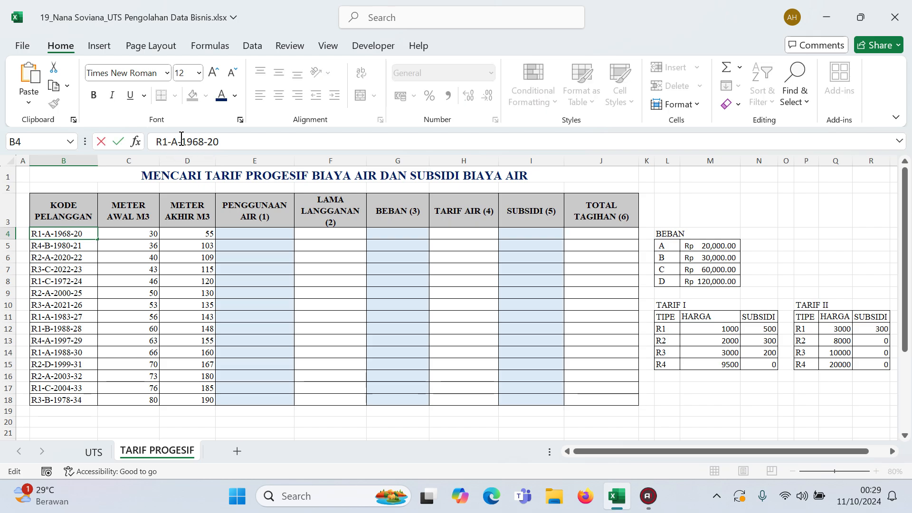
drag(183, 141, 205, 141)
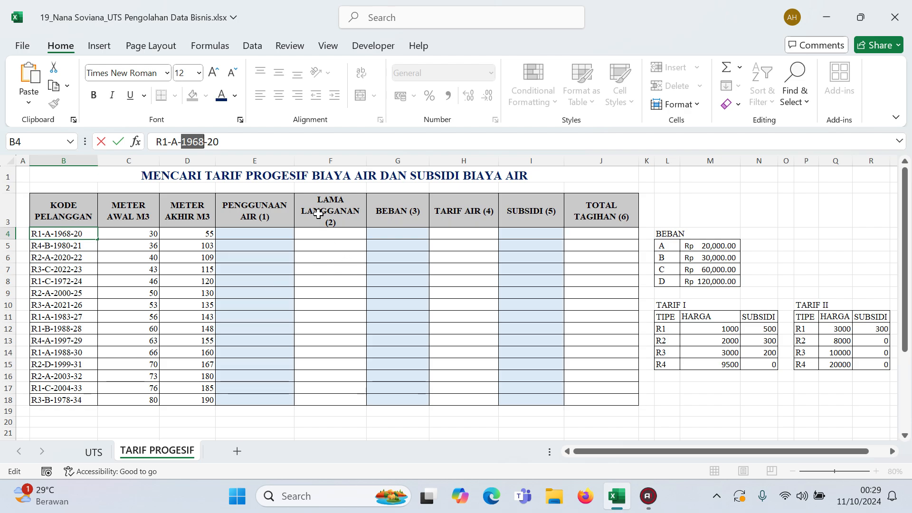
click(327, 230)
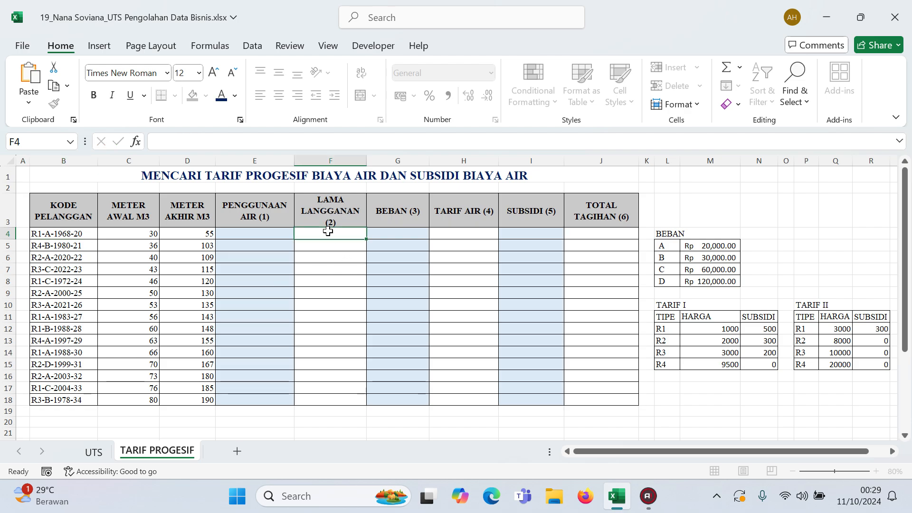
- Calculate the first customer's water usage in E4 with the formula =D4-C4
click(262, 232)
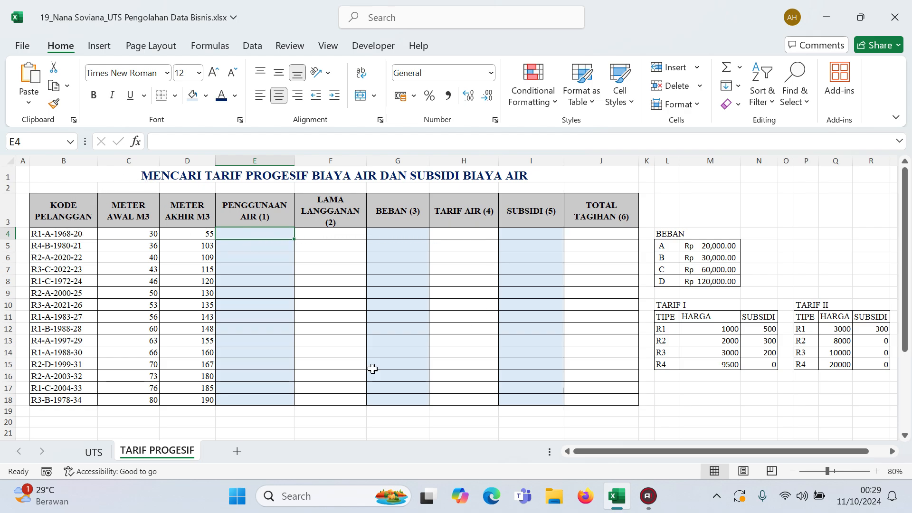
click(334, 305)
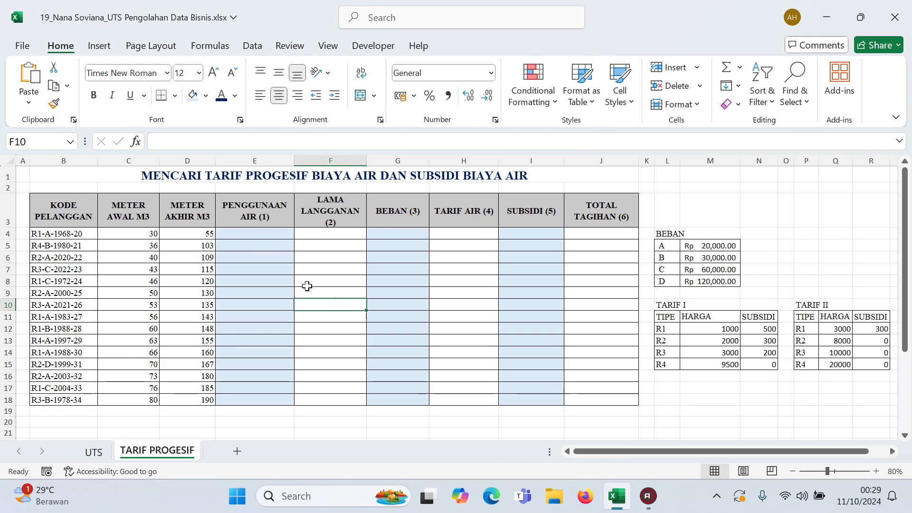
click(271, 231)
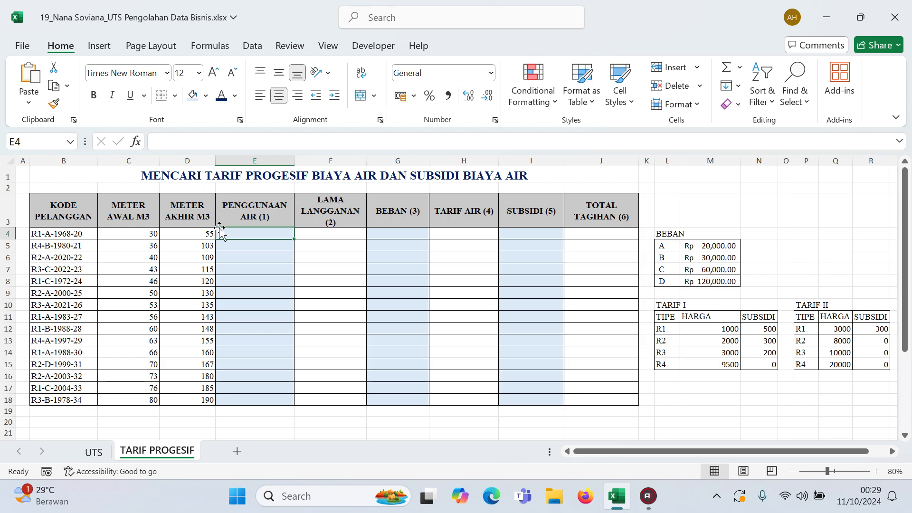
text(=)
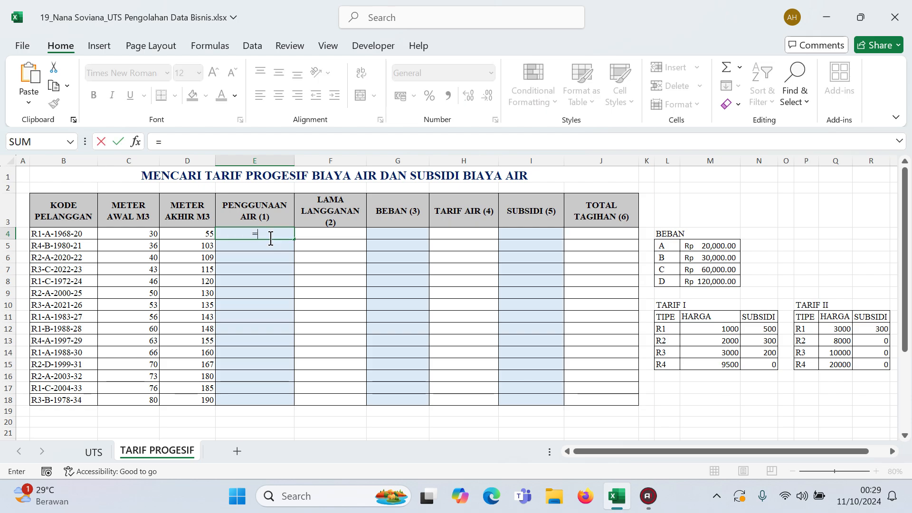
click(202, 233)
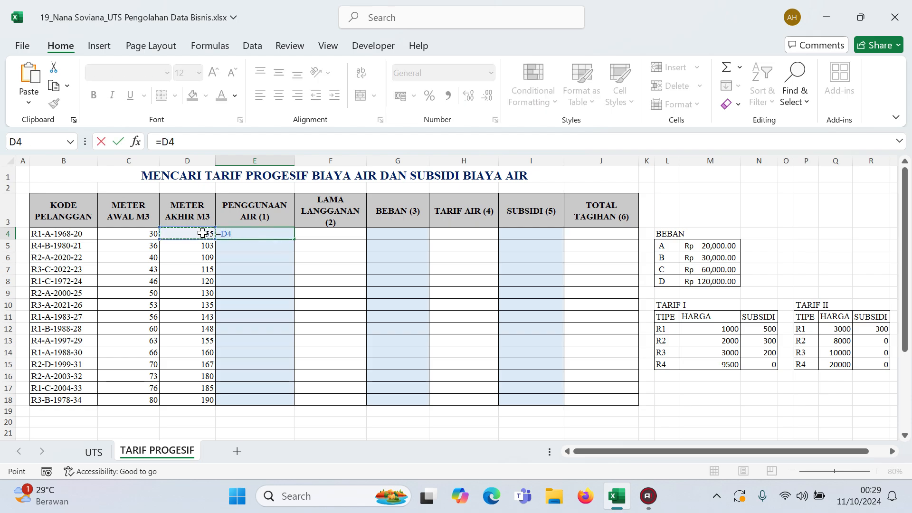
text(-)
click(143, 231)
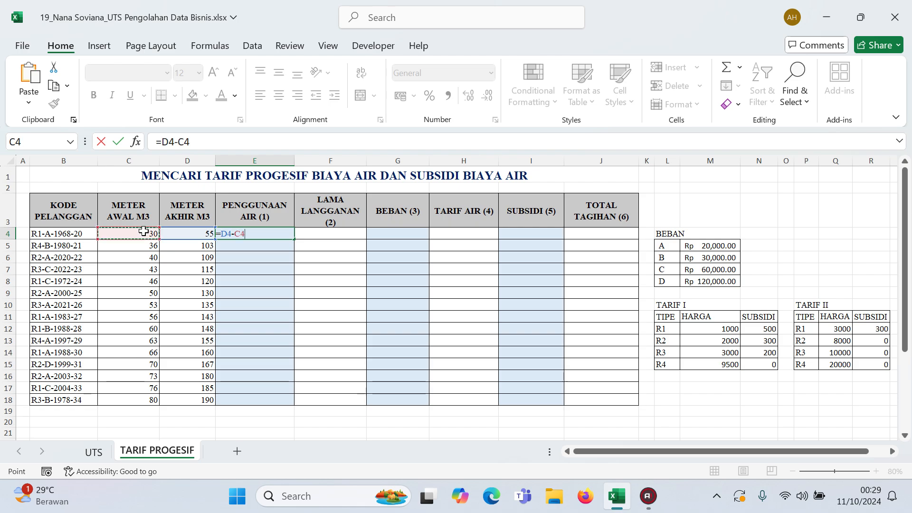
key(Return)
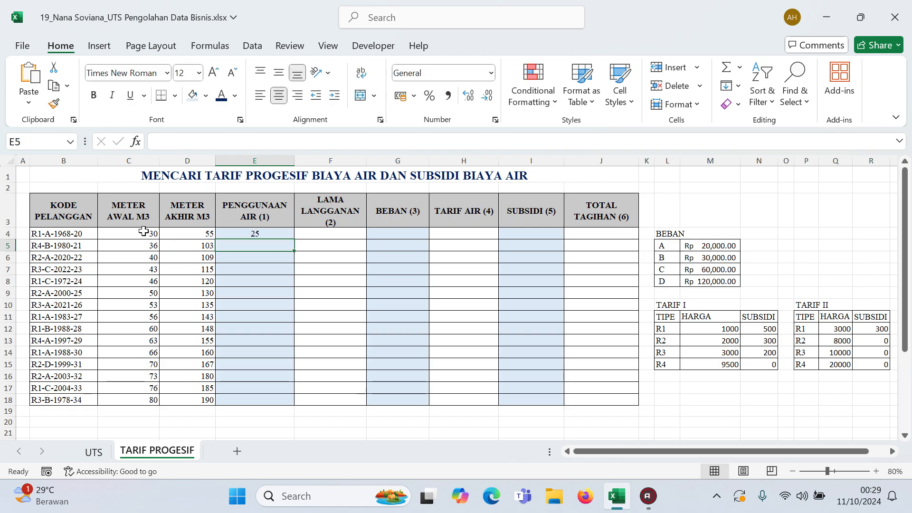
- Copy the water usage formula from E4 down through E18 for all customers
click(252, 234)
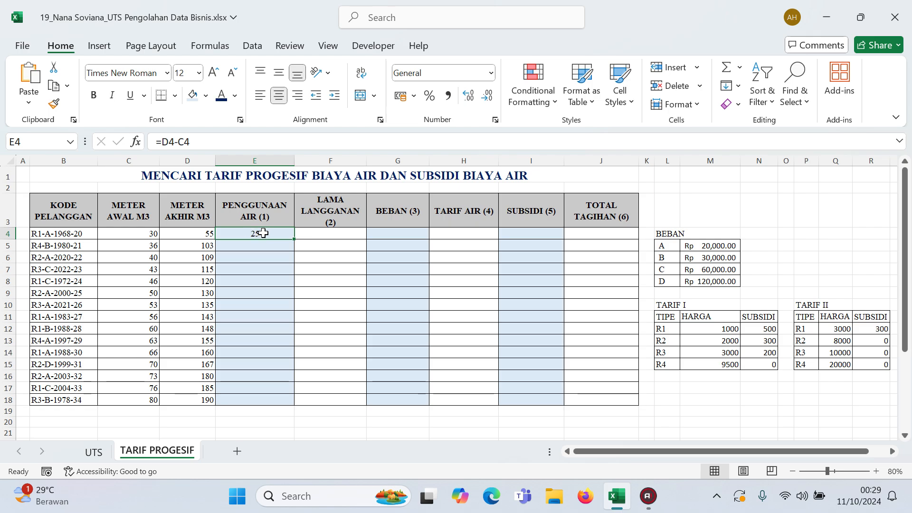
double_click(295, 240)
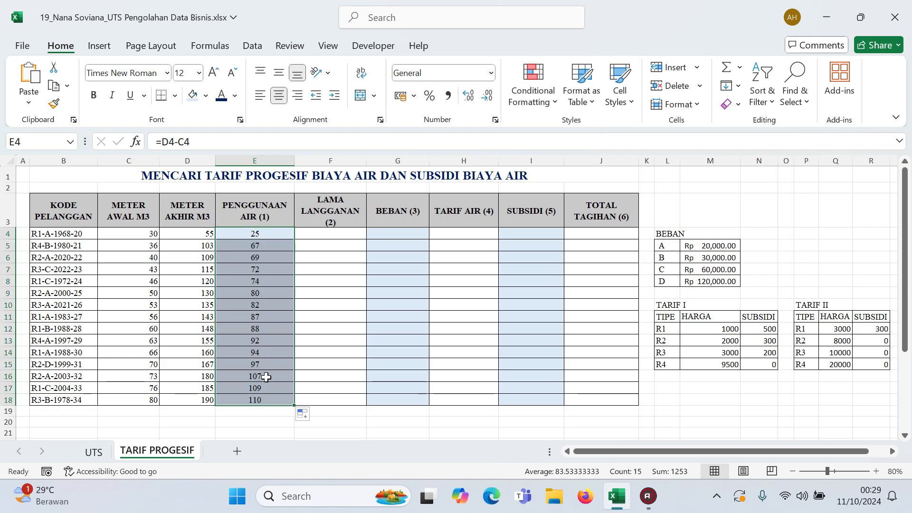
click(266, 397)
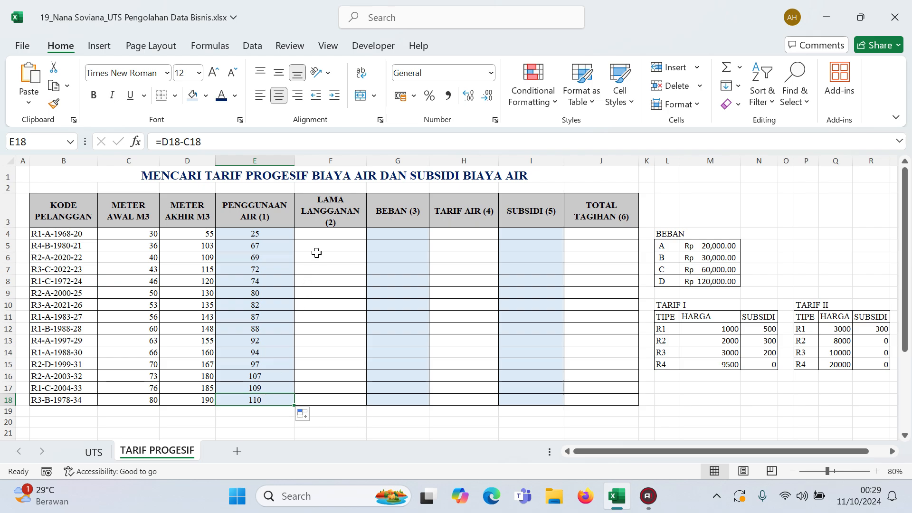
- Extract the four-digit subscription year from the first customer code into F4 with =MID(B4;6;4)
click(317, 236)
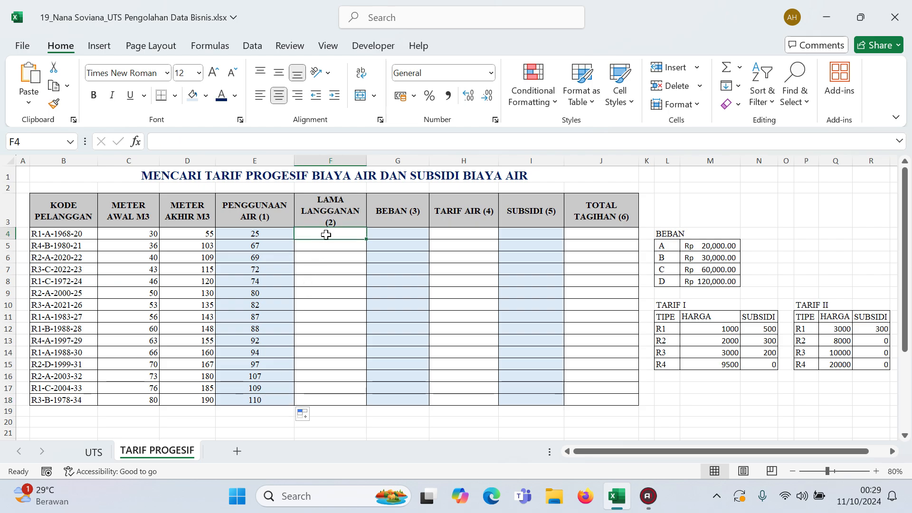
click(67, 233)
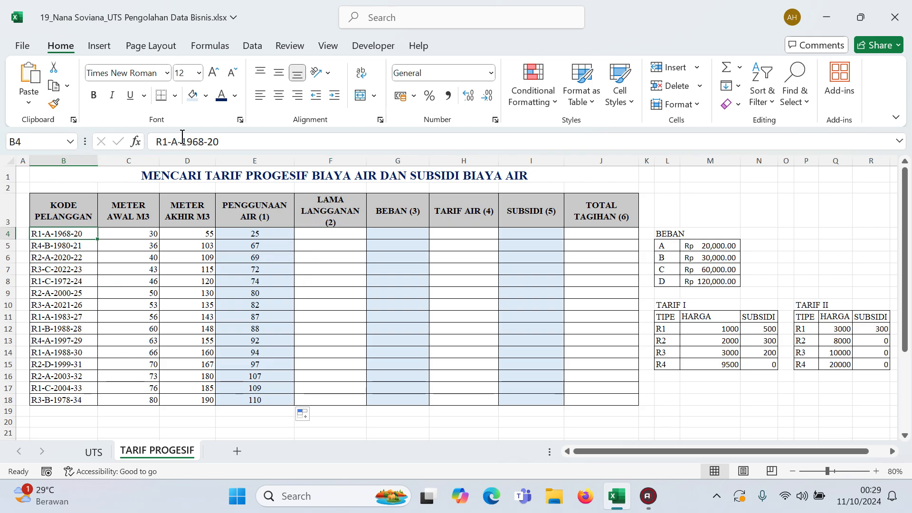
drag(181, 142, 202, 141)
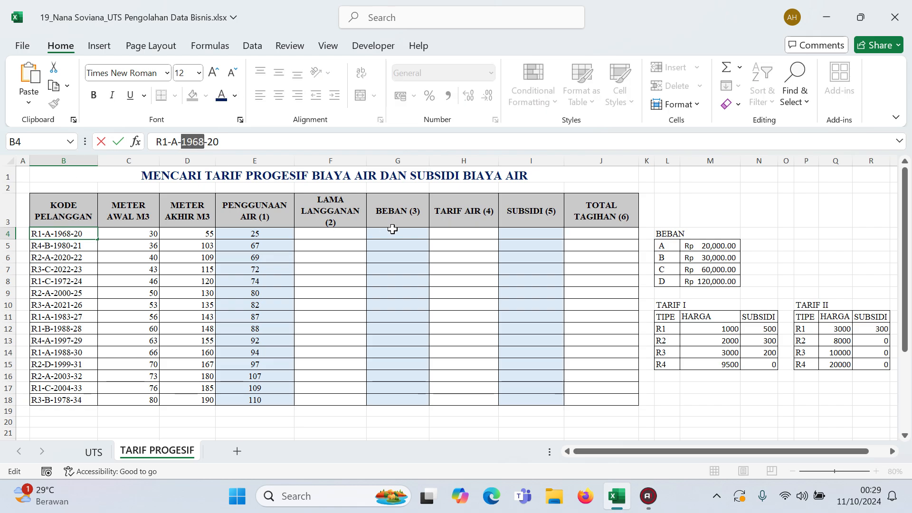
click(360, 233)
text(=)
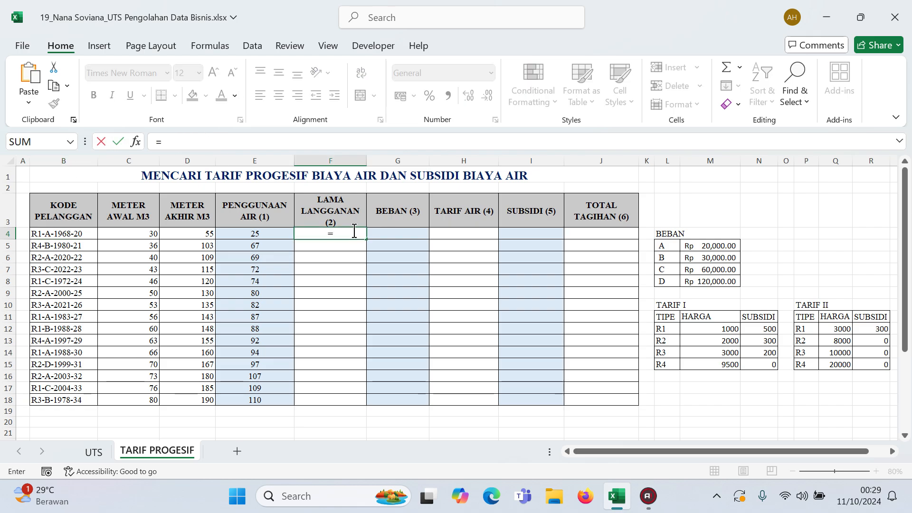
text(mid)
key(Tab)
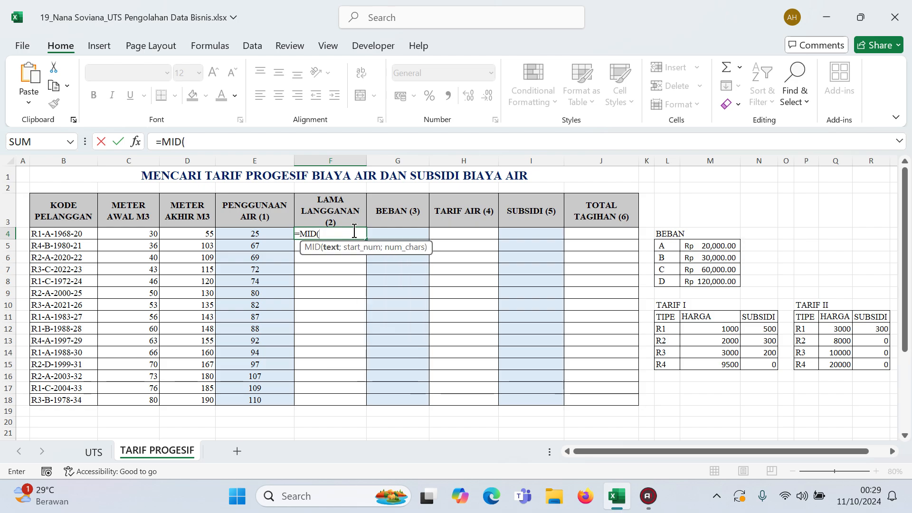
click(81, 234)
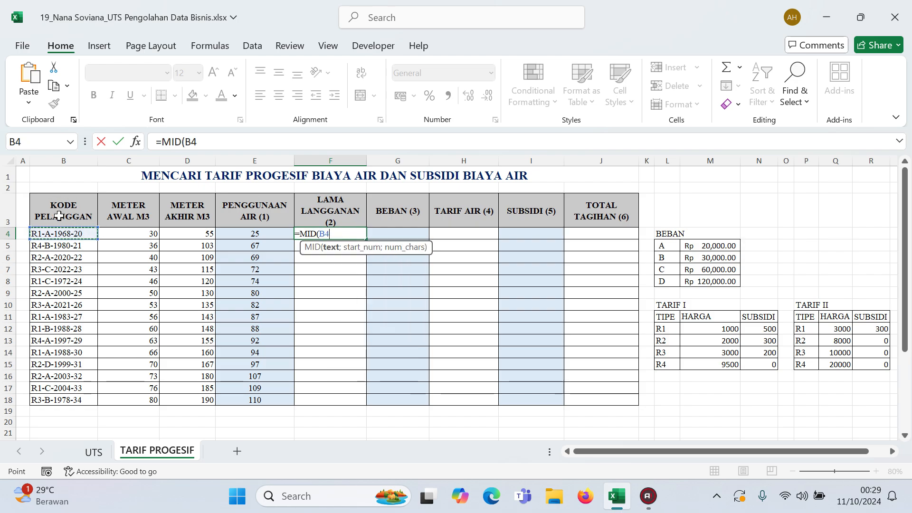
text(;)
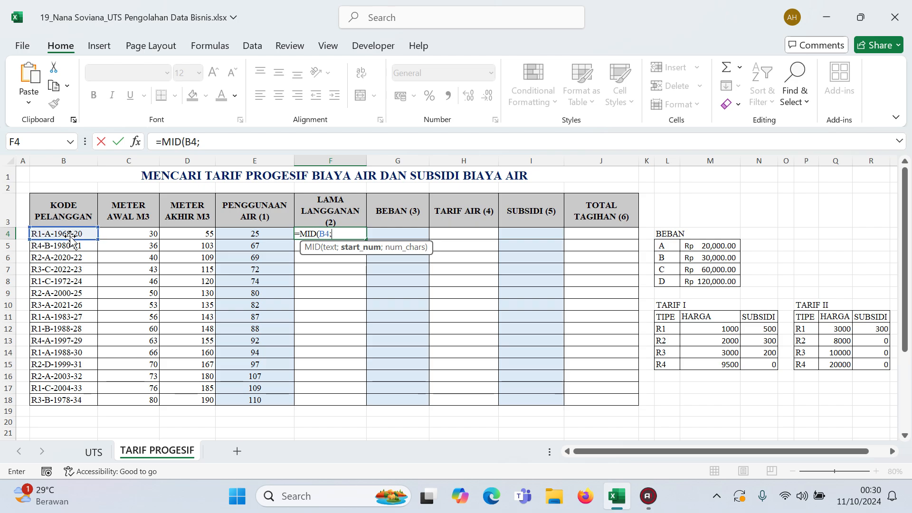
text(6;)
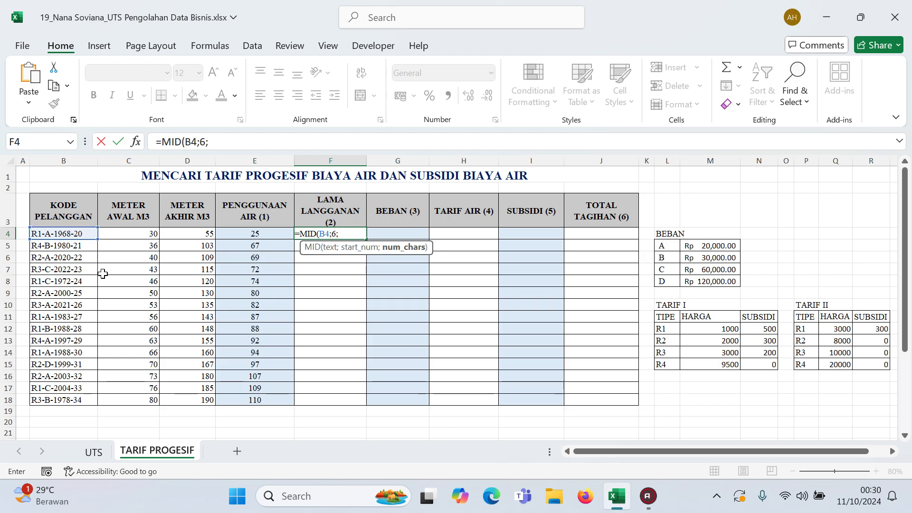
text())
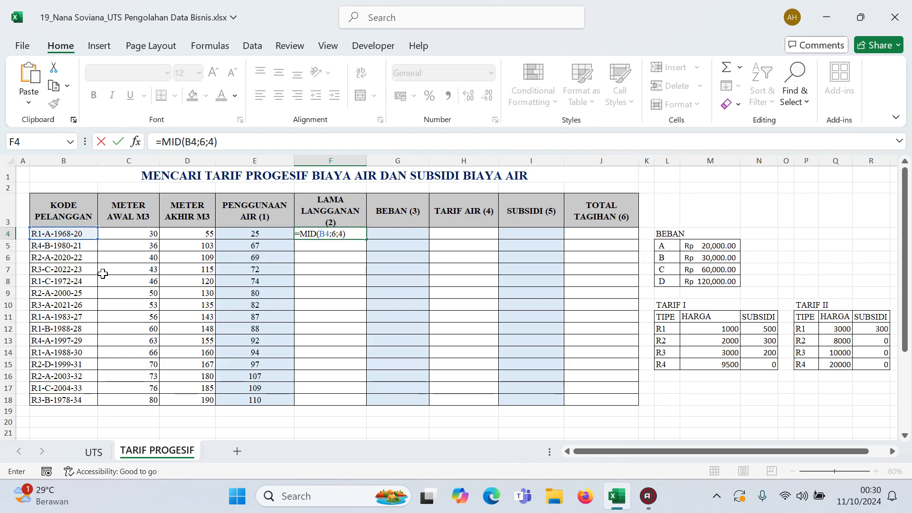
key(Return)
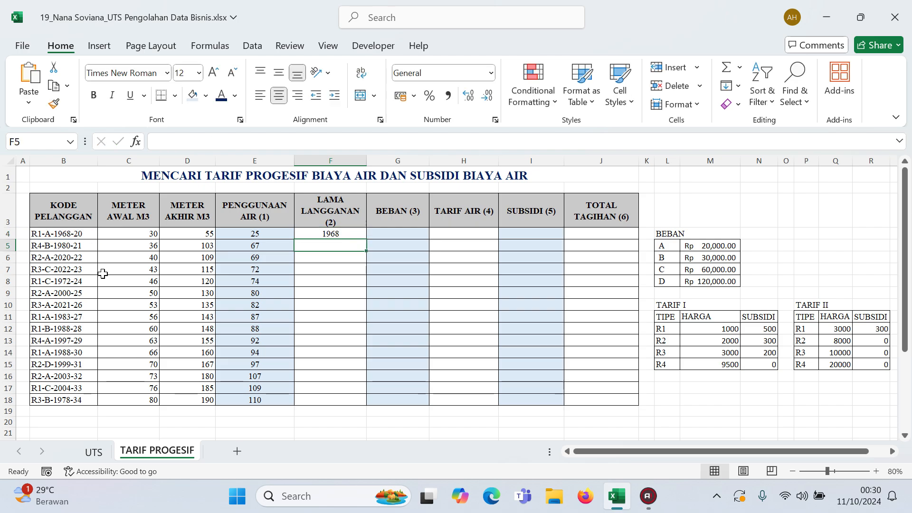
- Turn F4 into the subscription length by subtracting the extracted year from 2024: =2024-MID(B4;6;4)
click(331, 234)
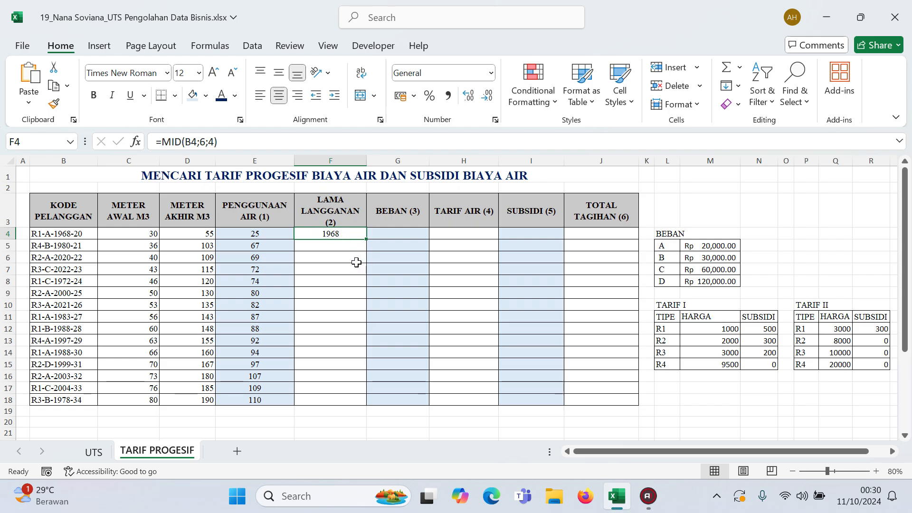
mouse_move(877, 502)
click(158, 142)
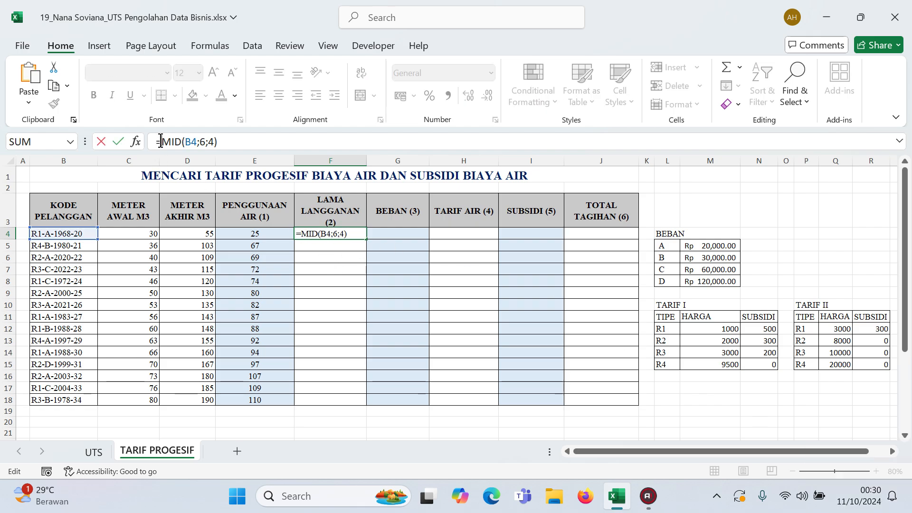
text(2024)
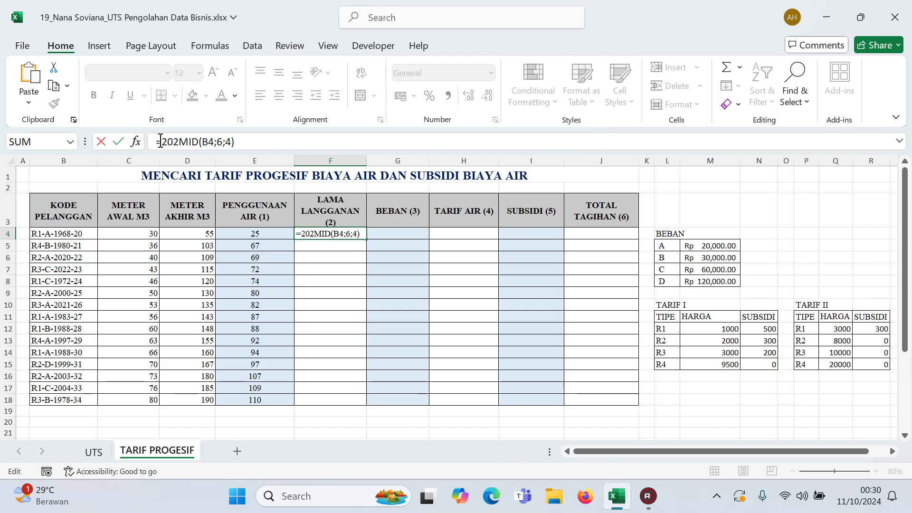
text(-)
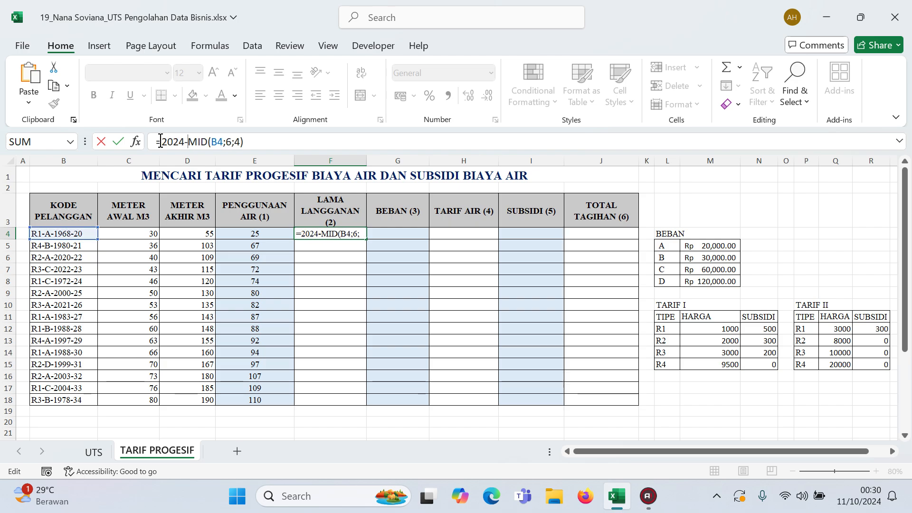
key(Return)
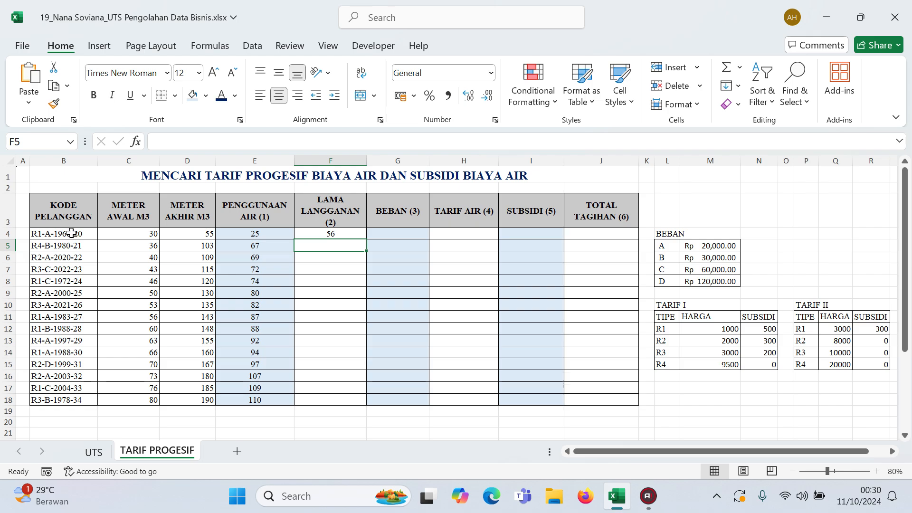
- Copy the subscription length formula from F4 down through F18 and check the copied formulas in rows 5 and 7
click(345, 233)
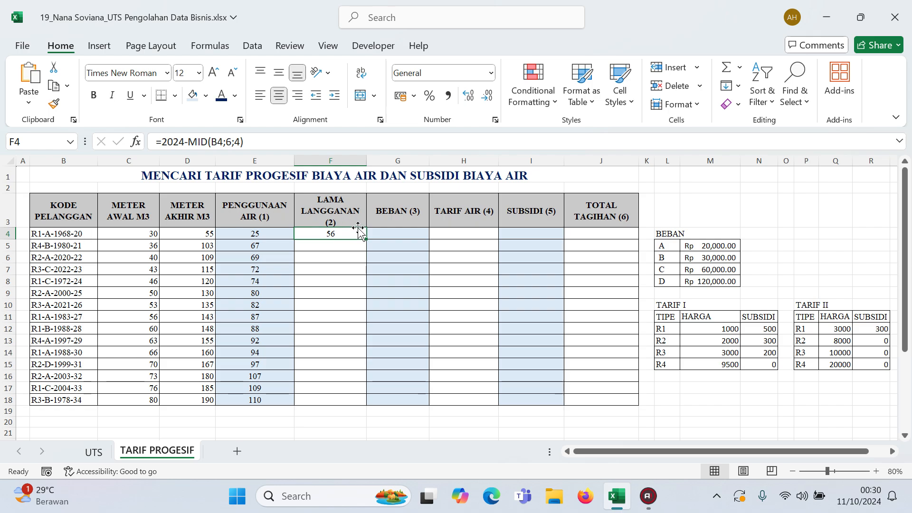
double_click(367, 239)
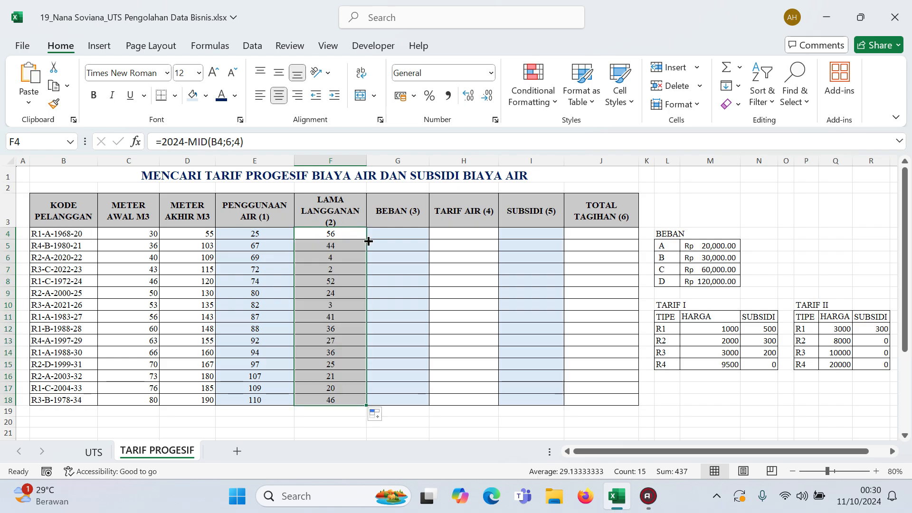
click(341, 256)
click(334, 247)
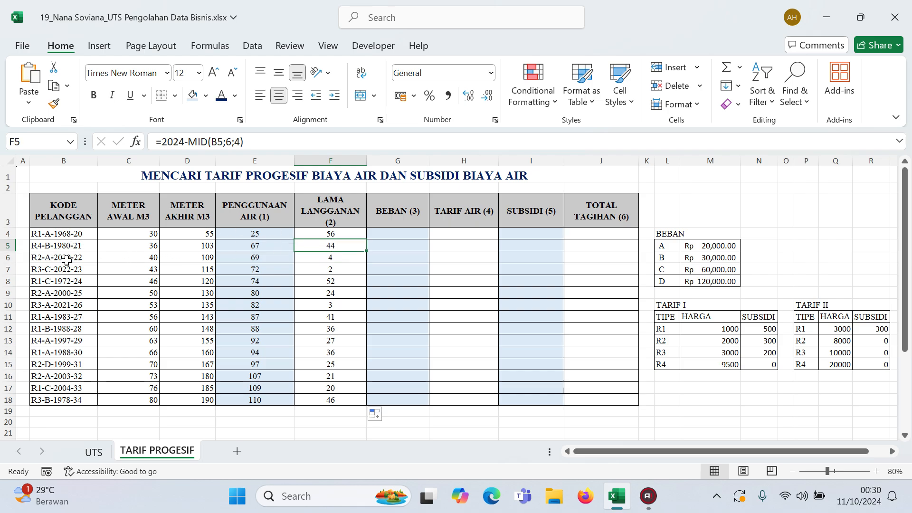
click(335, 268)
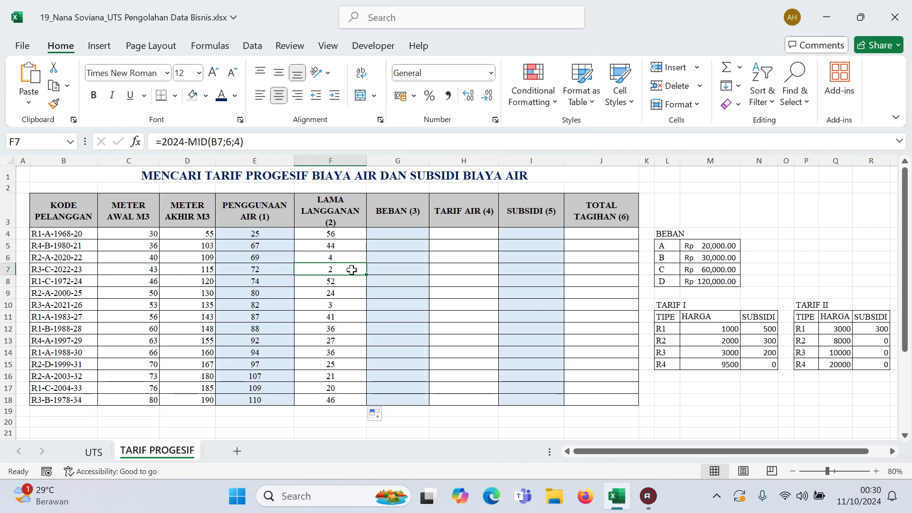
- Extract the load letter from the first customer code into G4 with =MID(B4;4;1)
click(404, 231)
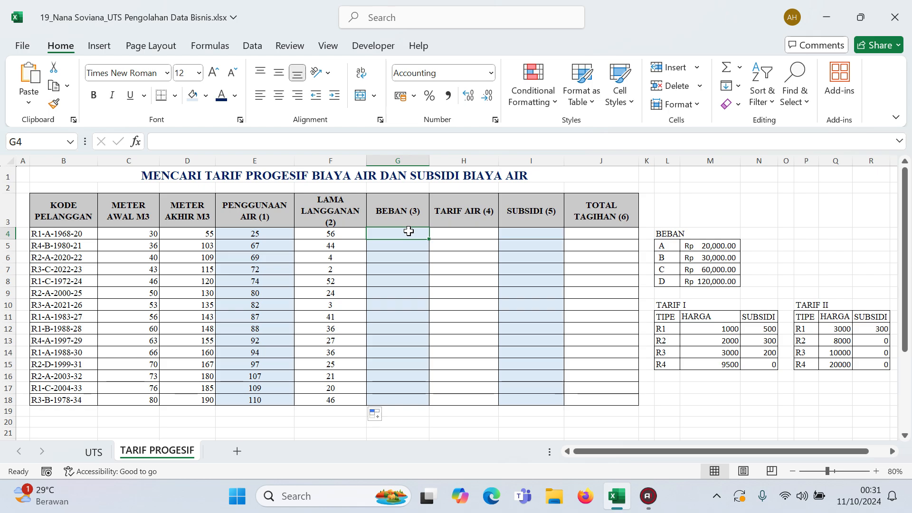
click(65, 233)
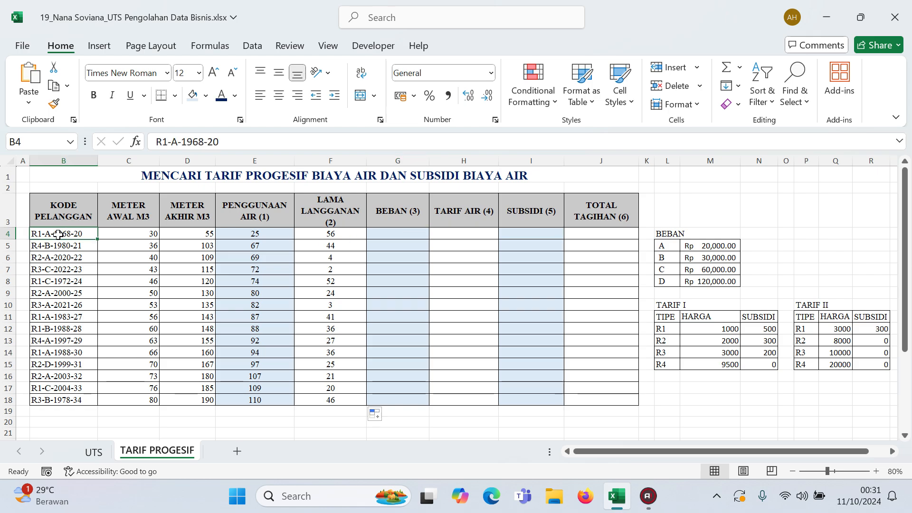
click(170, 142)
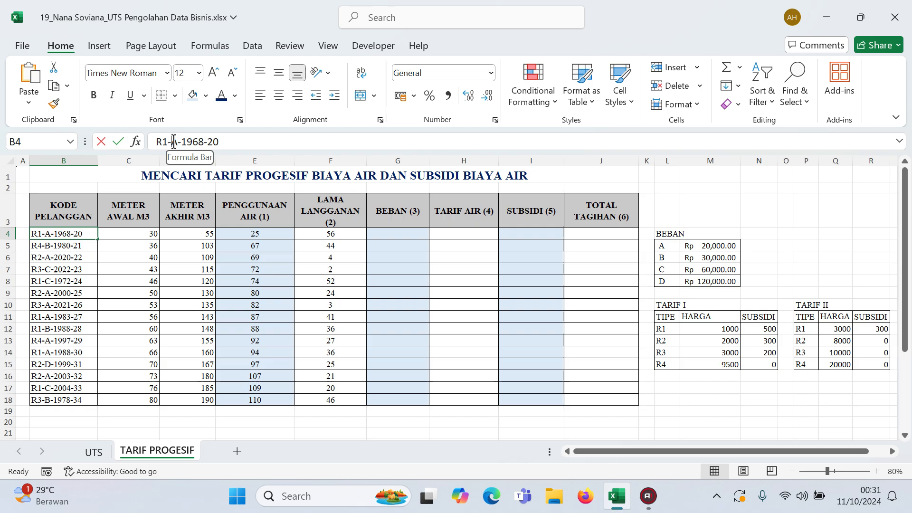
double_click(175, 142)
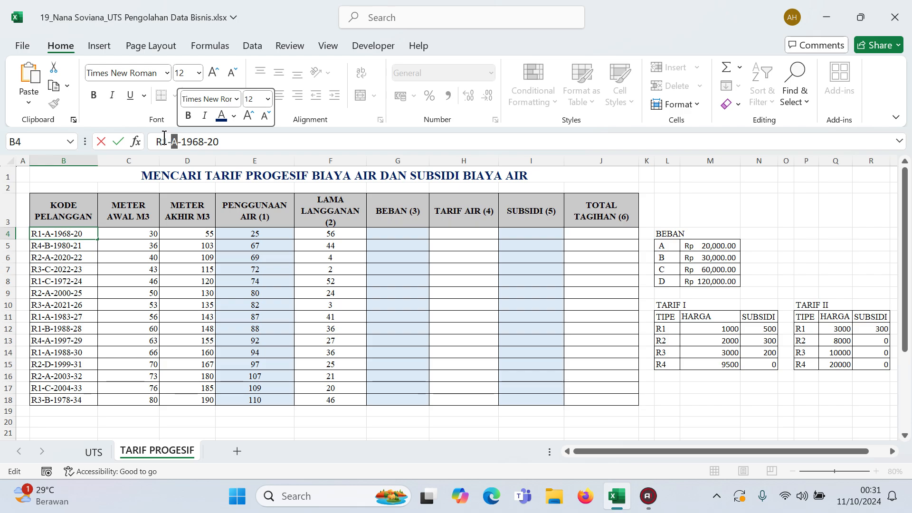
click(396, 231)
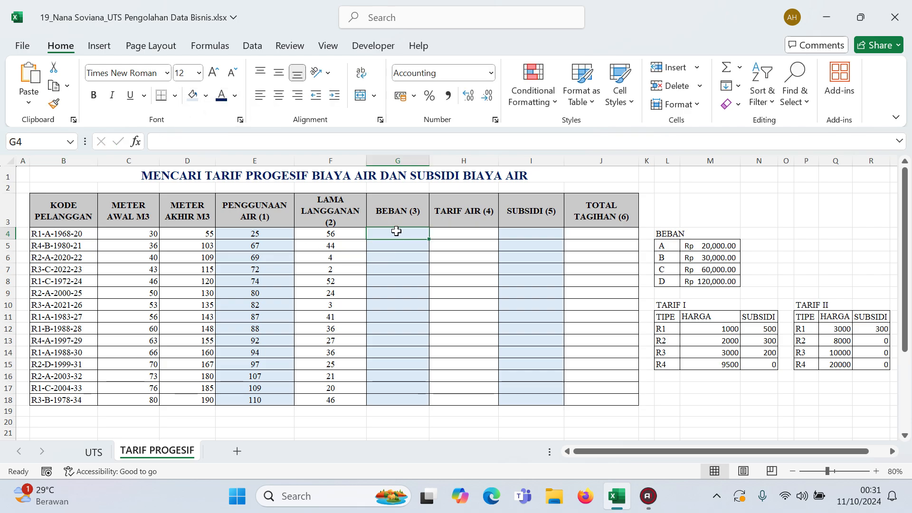
text(=mi)
key(Tab)
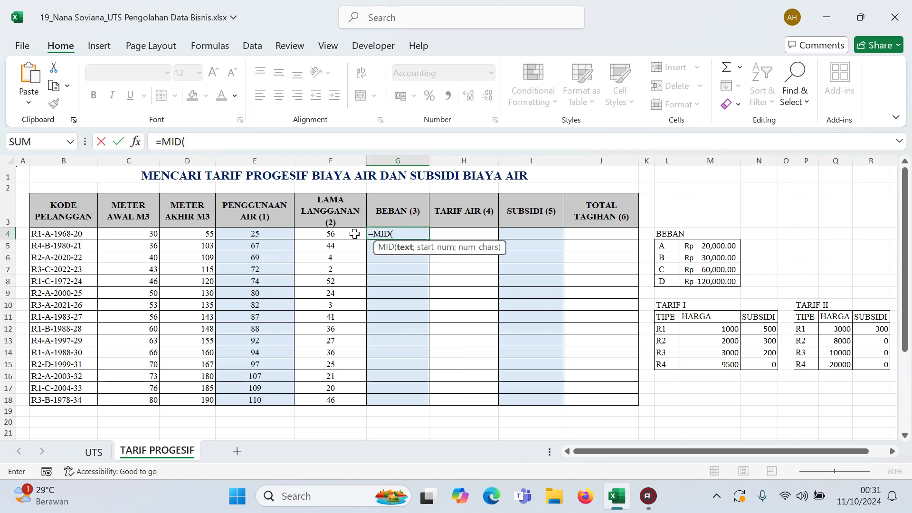
click(78, 235)
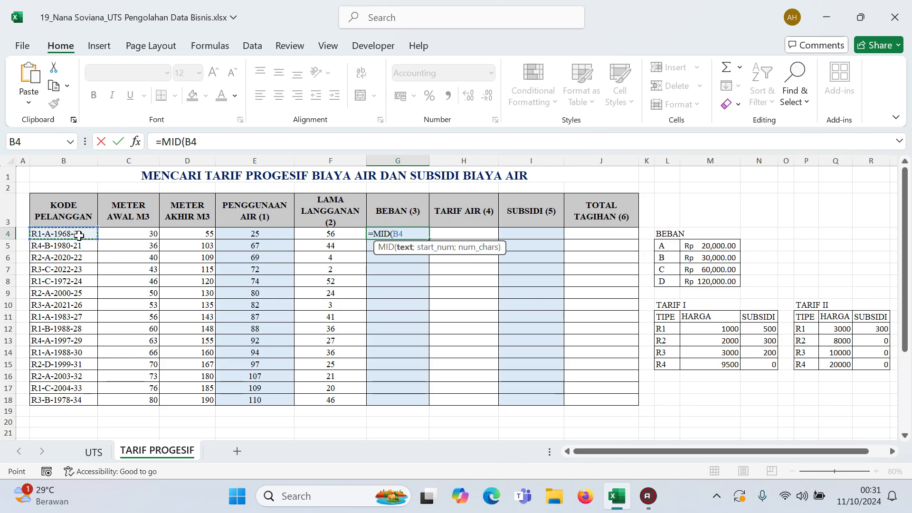
text(;)
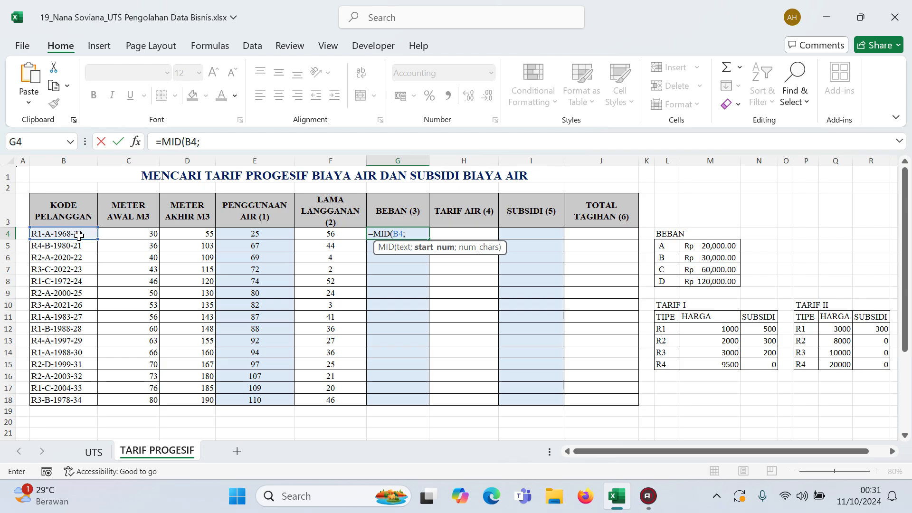
text(4;)
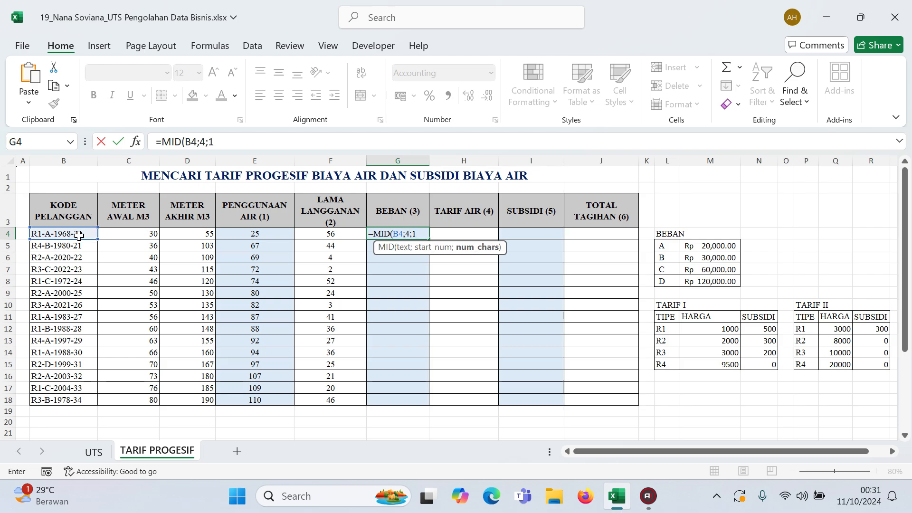
text(1))
key(Return)
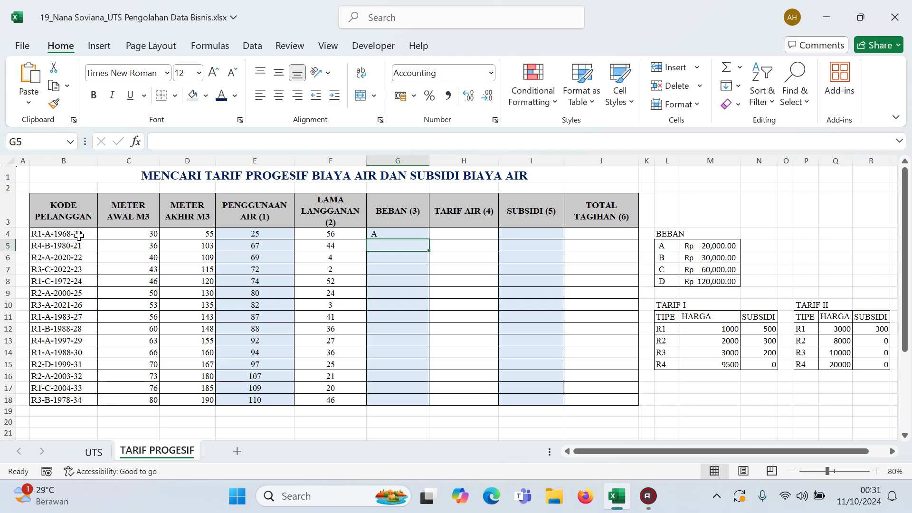
- Turn G4 into a load charge lookup with exact match: =VLOOKUP(MID(B4;4;1);$L$5:$M$8;2;FALSE)
click(387, 232)
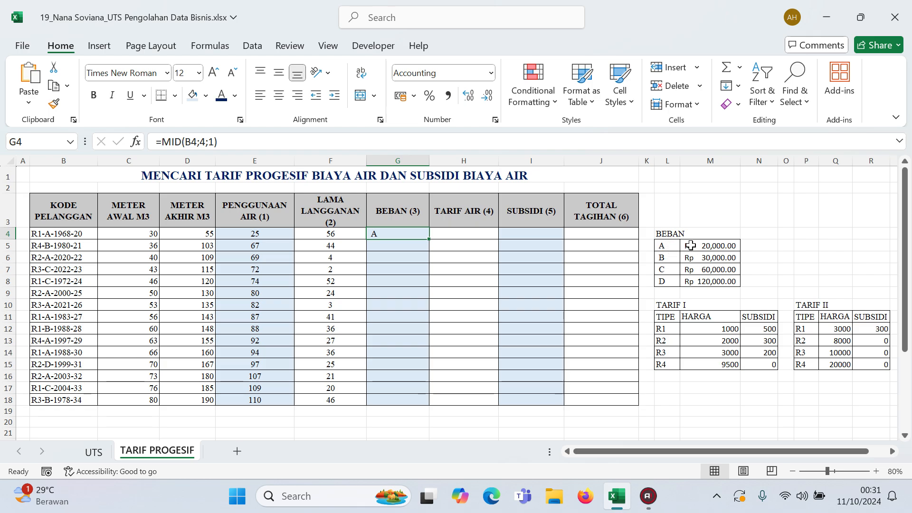
click(162, 140)
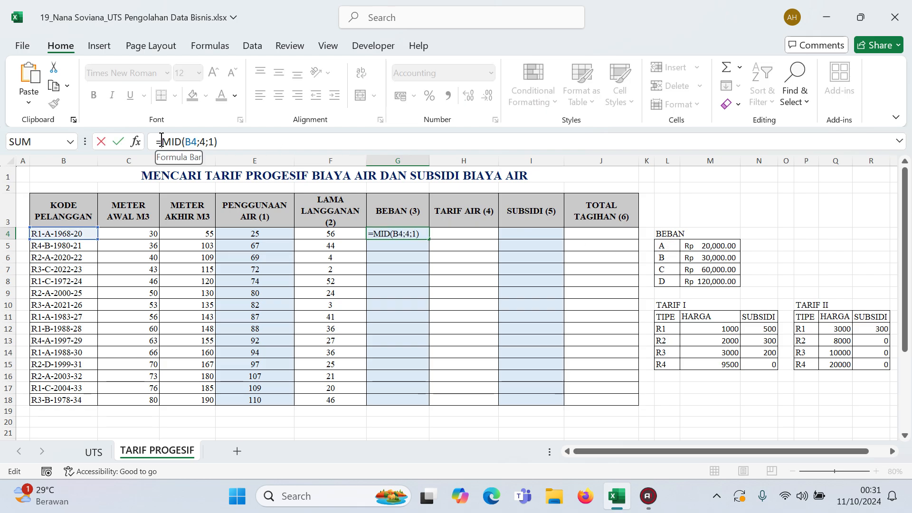
text(vl)
key(Tab)
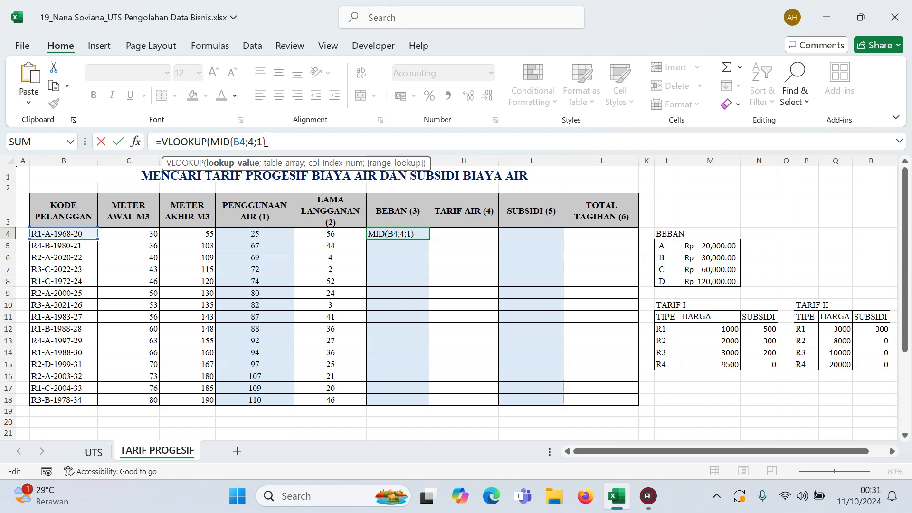
text(;)
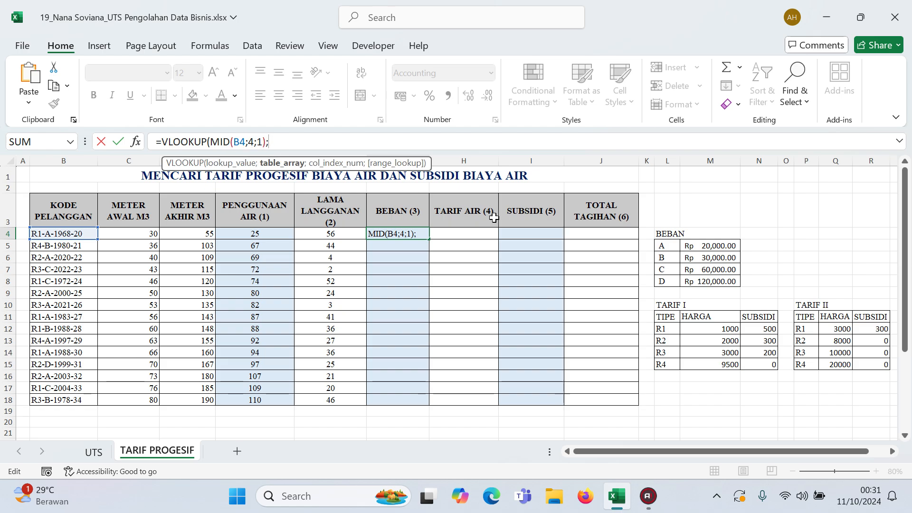
drag(677, 245, 713, 281)
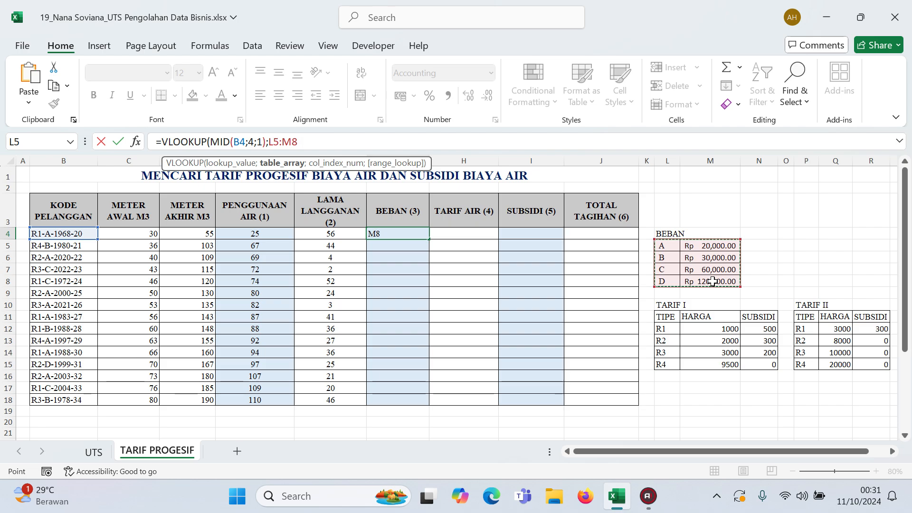
key(F4)
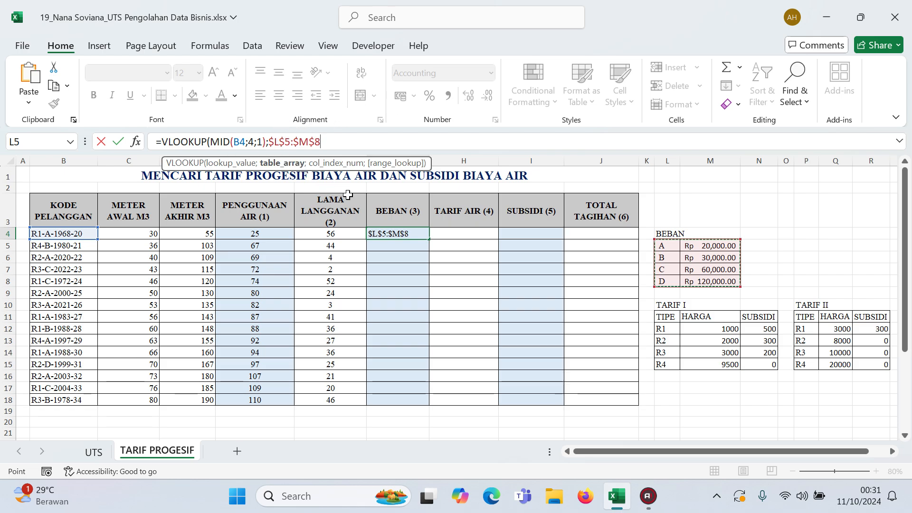
text(;2)
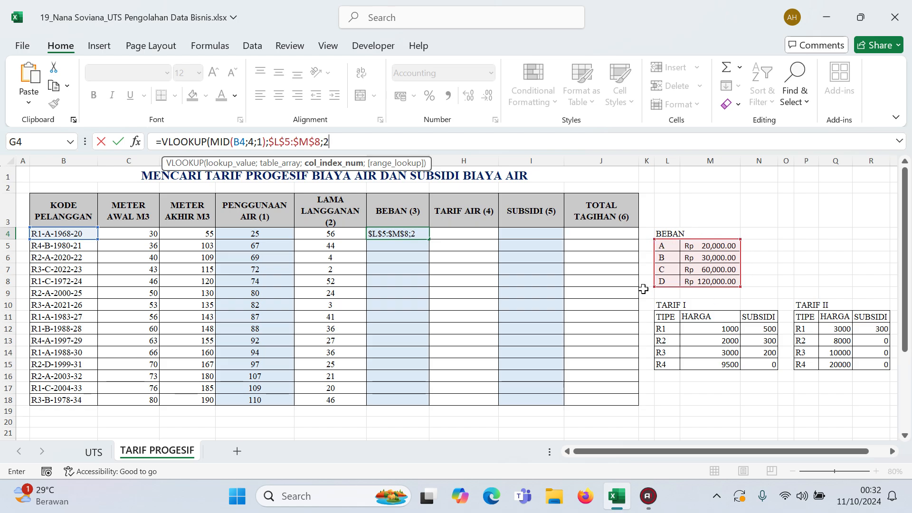
text(;)
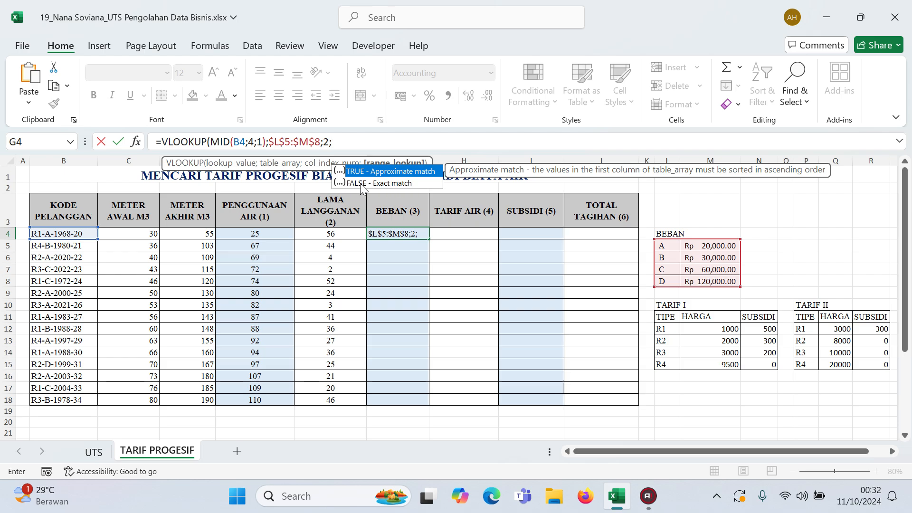
text(false))
key(Return)
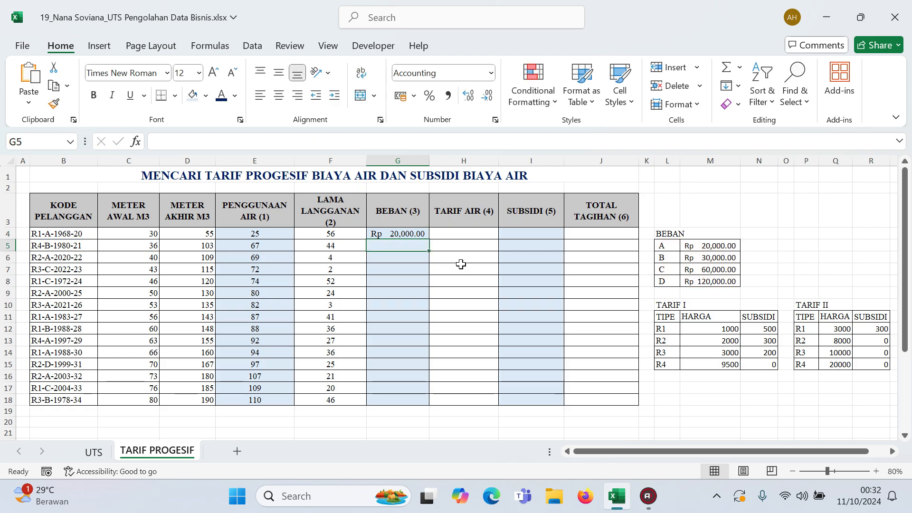
- Copy the load charge formula from G4 down through G18 and check the copied formula in G5 against G4
click(411, 234)
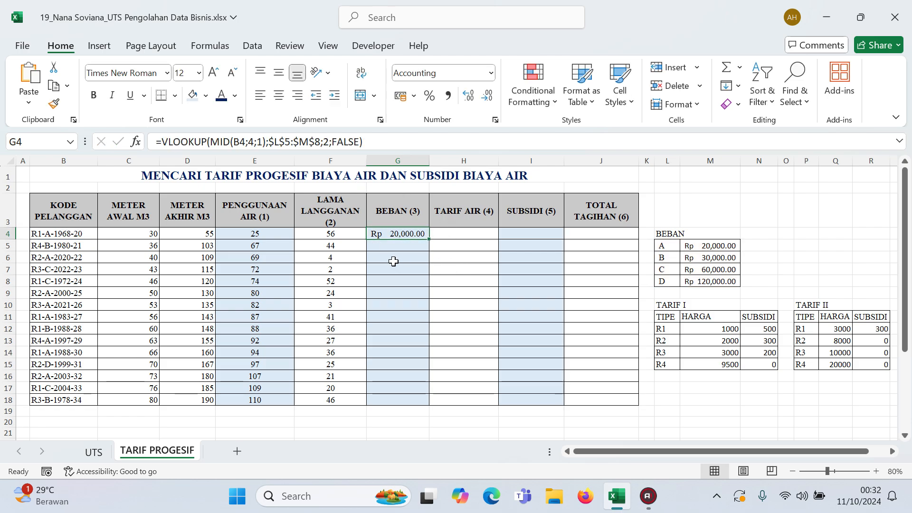
double_click(429, 239)
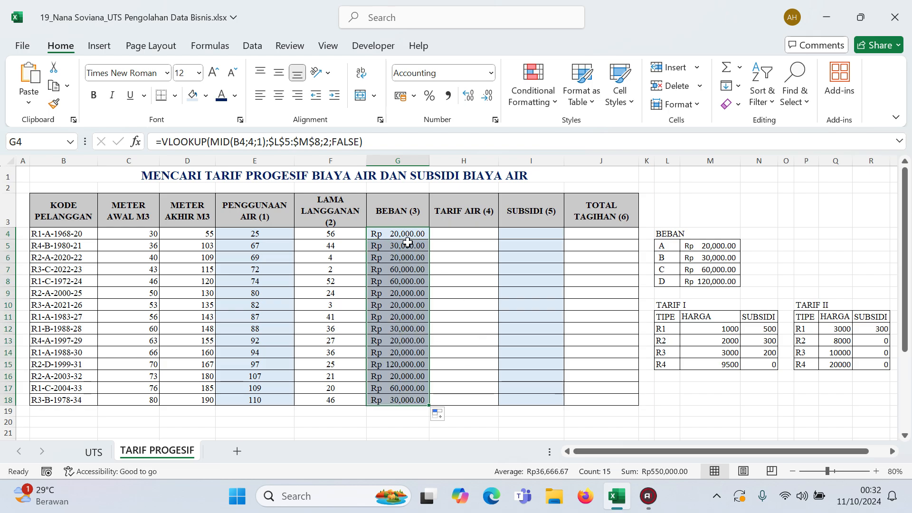
click(408, 242)
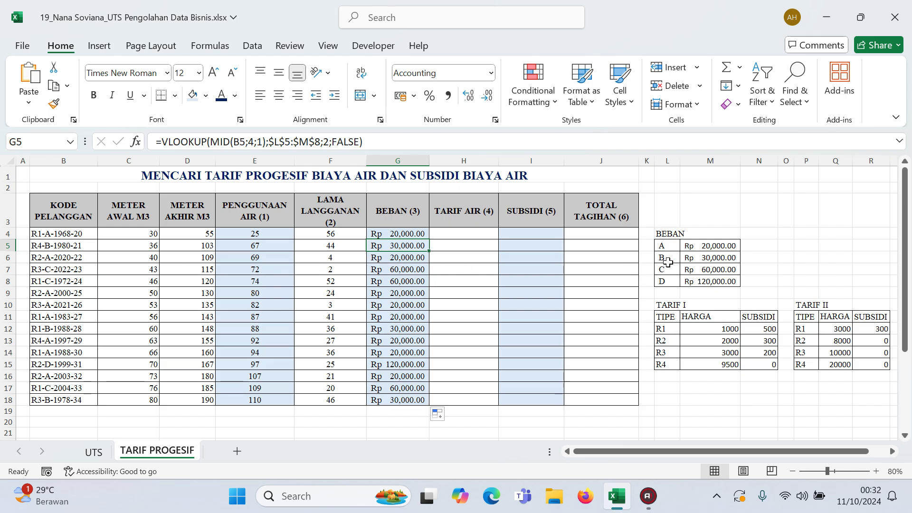
click(401, 235)
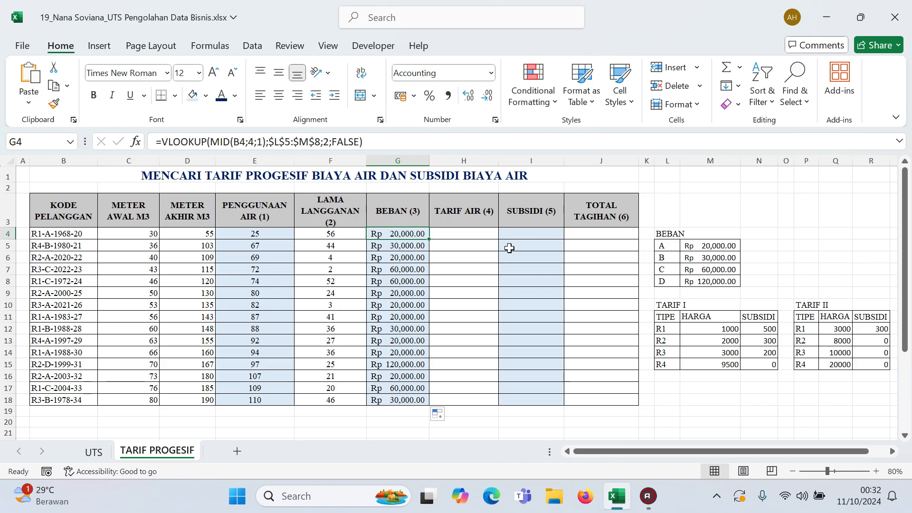
click(494, 260)
click(409, 234)
- Name the BEBAN lookup range L5:M8 as beban
drag(661, 245, 735, 278)
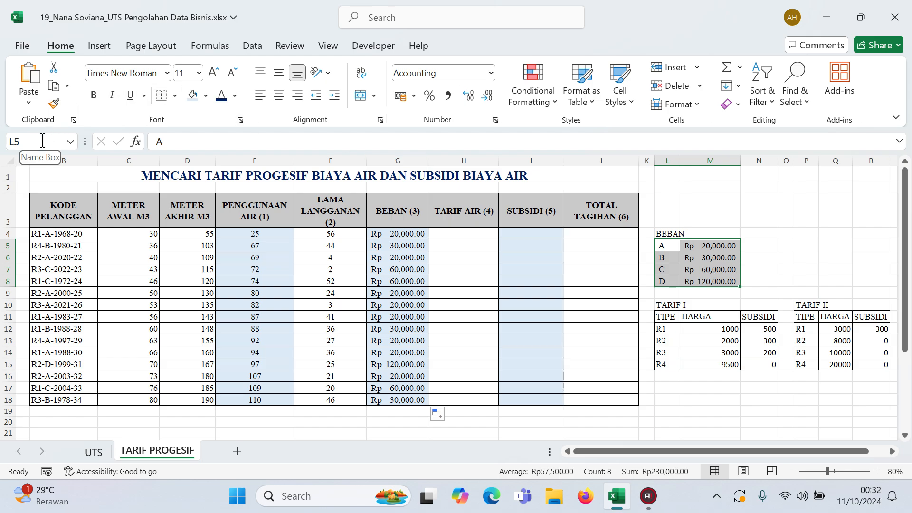
click(755, 188)
drag(664, 246, 710, 281)
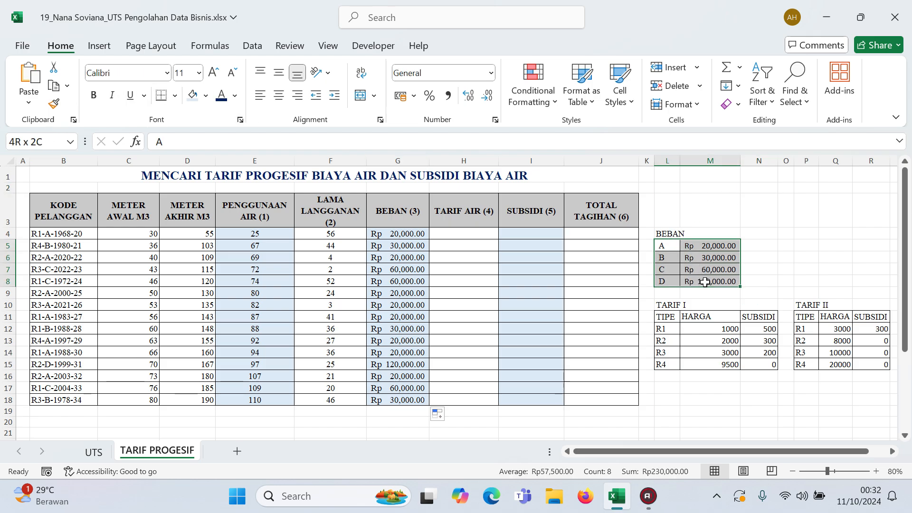
click(42, 145)
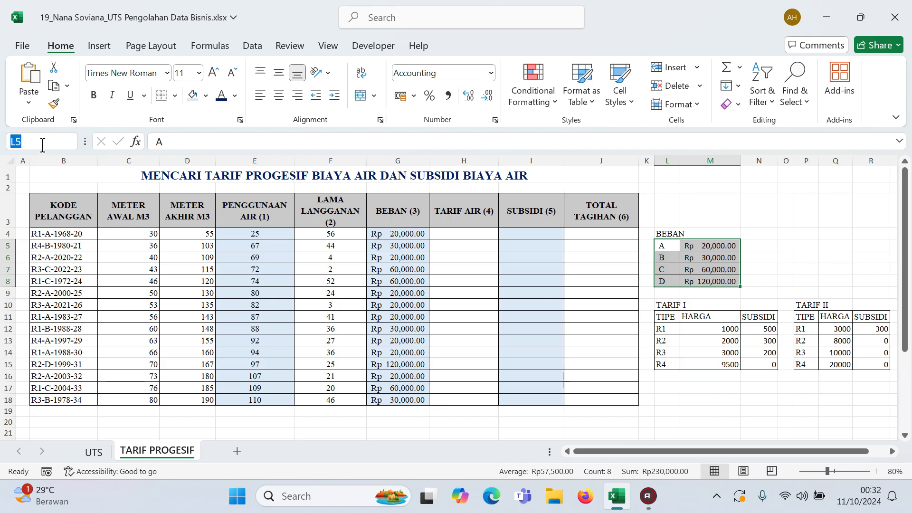
text(beban)
key(Return)
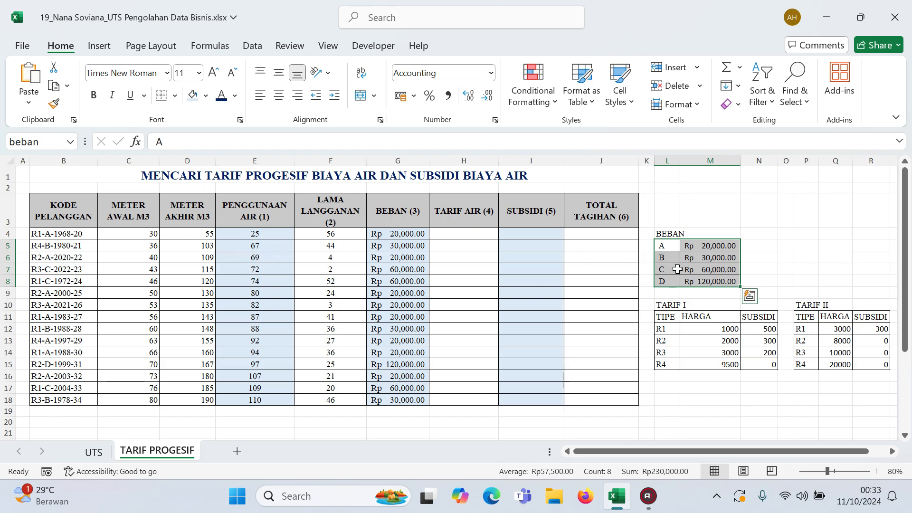
- Try to change the name of range L5:M8 to uppercase BEBAN and reselect the range to check its name
click(50, 141)
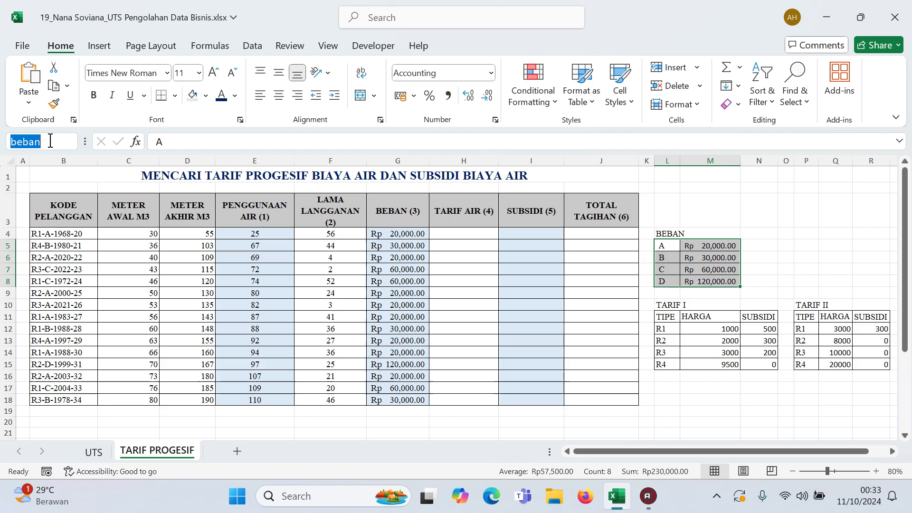
text(BEBAN)
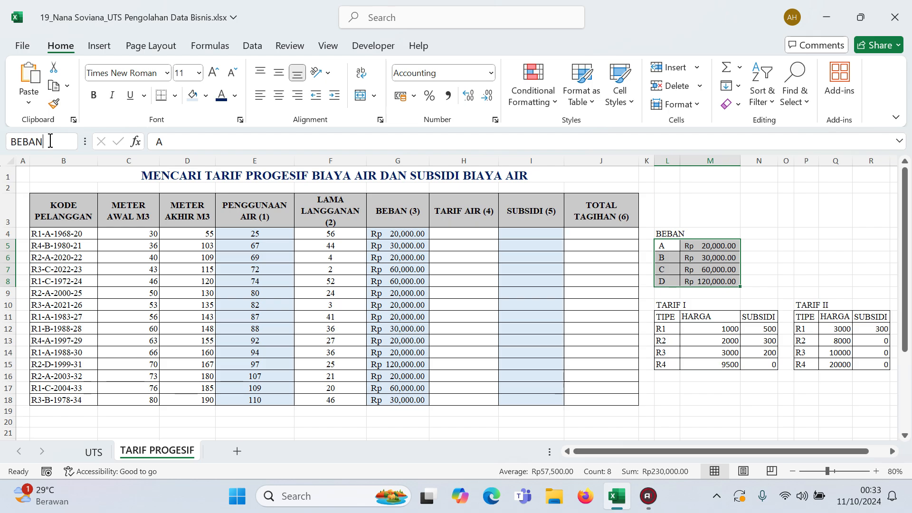
key(Return)
click(49, 141)
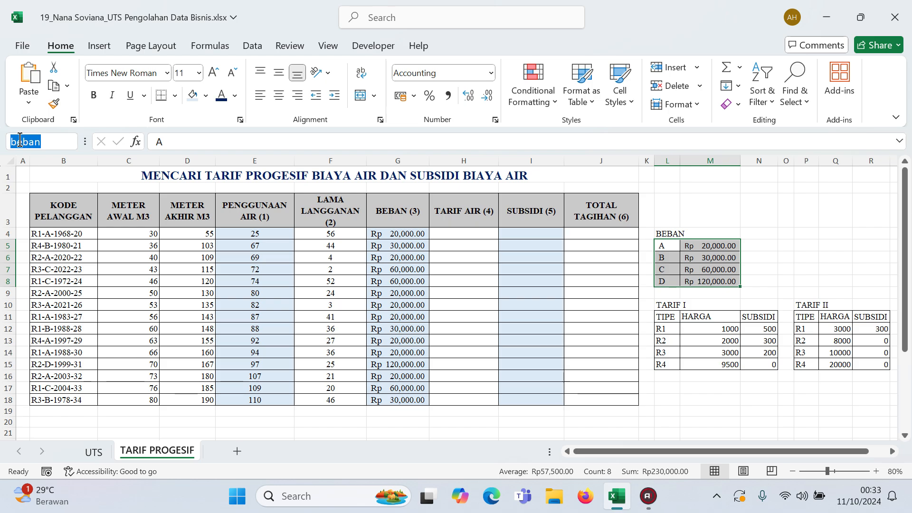
click(781, 243)
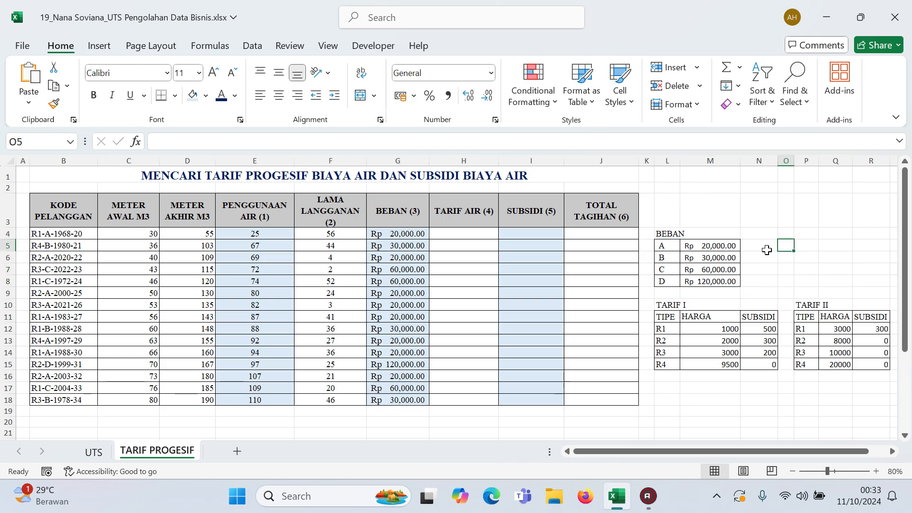
drag(669, 245, 713, 281)
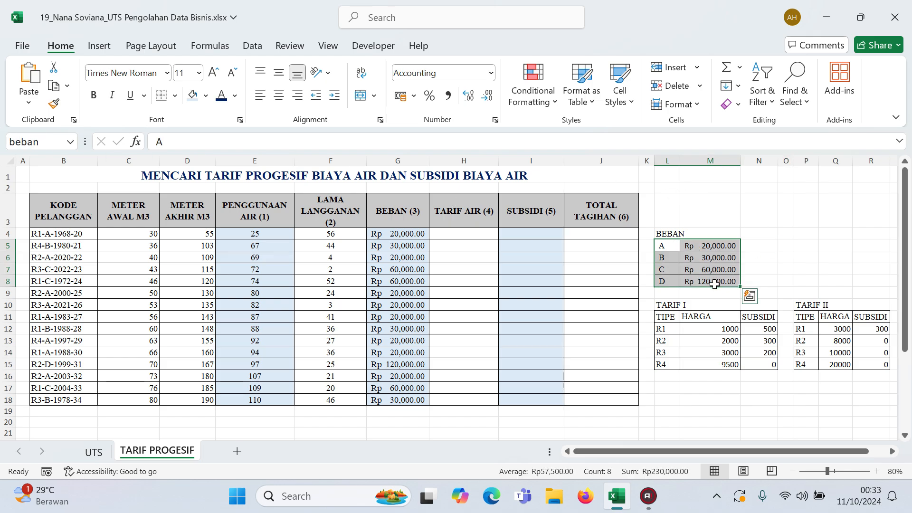
- Replace the absolute range in G4 with the named range: =VLOOKUP(MID(B4;4;1);beban;2;FALSE)
click(404, 276)
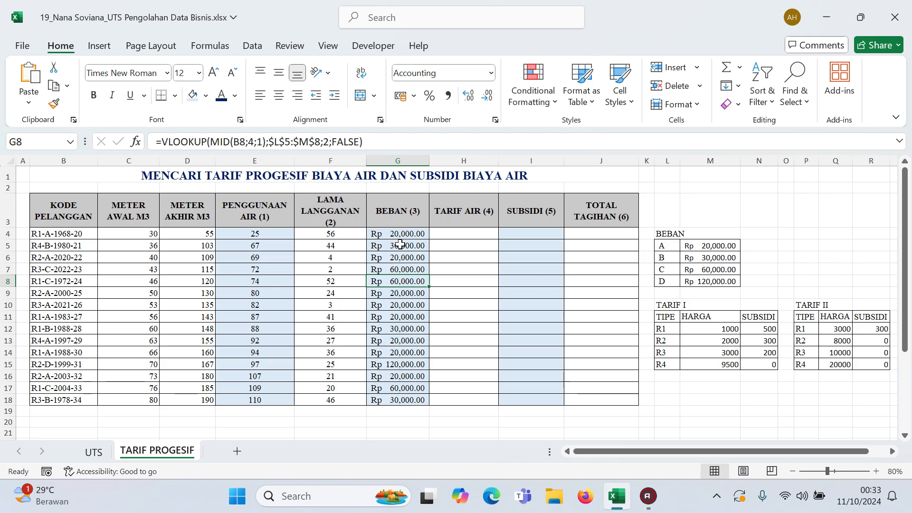
click(398, 237)
drag(268, 141, 318, 141)
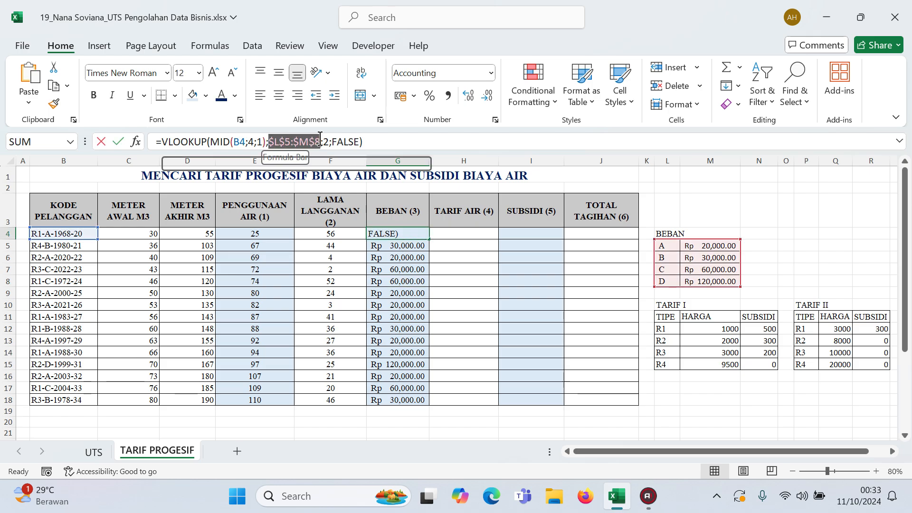
text(BEB)
key(BackSpace)
key(BackSpace)
key(BackSpace)
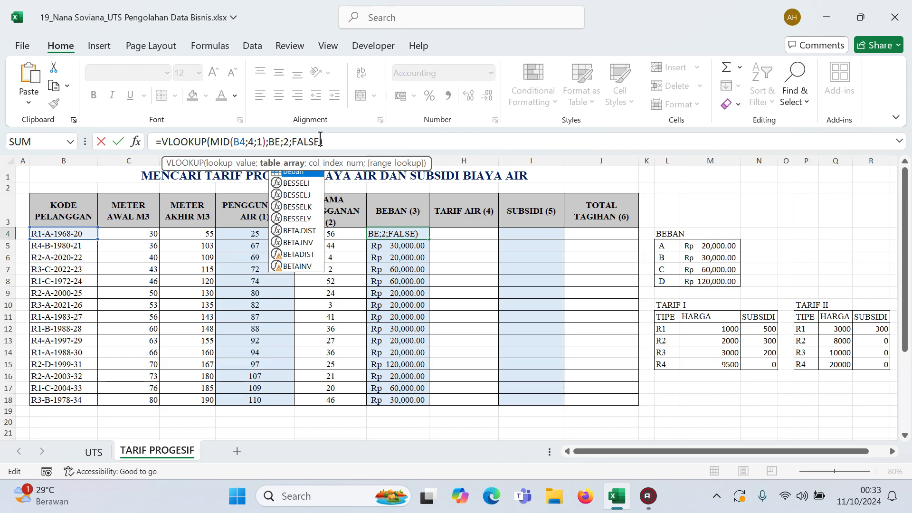
text(beba)
key(Tab)
key(Return)
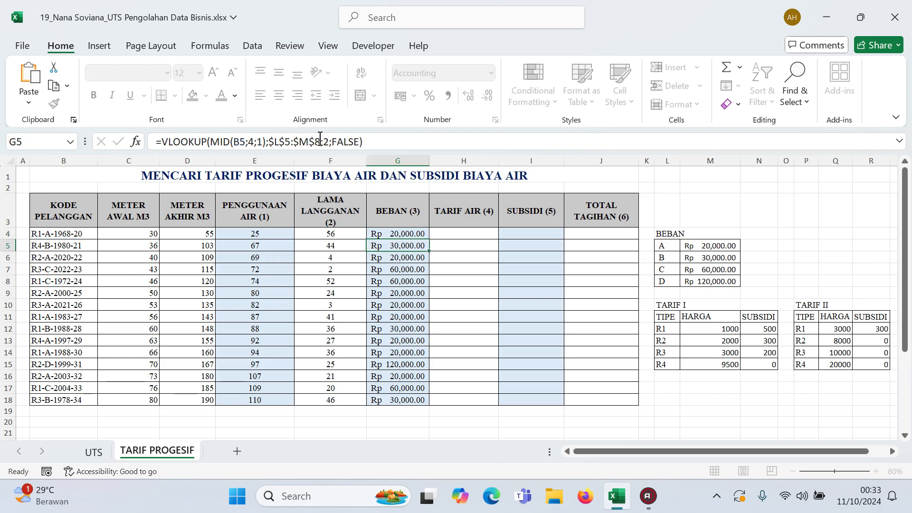
- Copy the load charge formula that uses the named range from G4 down through G18
click(409, 235)
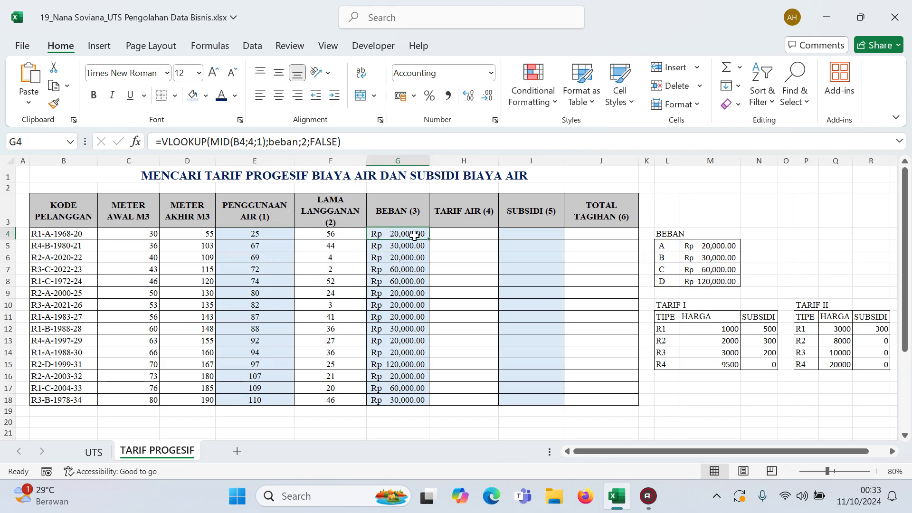
double_click(430, 239)
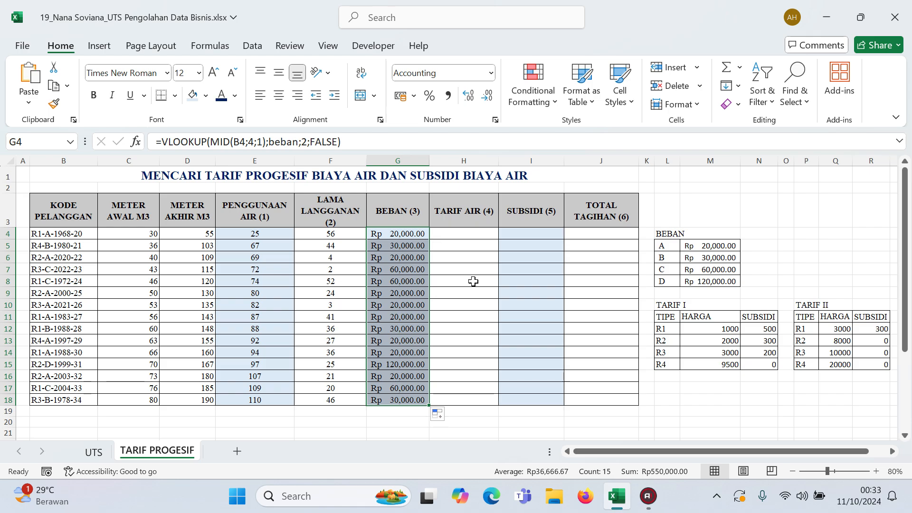
click(709, 399)
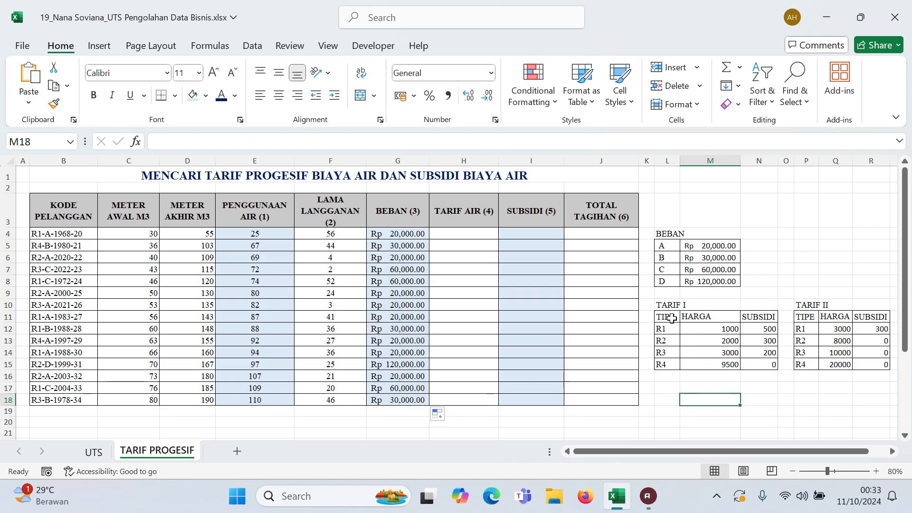
- Select the first tariff table L11:N15 and enter TARIF I in its header cell L11
drag(671, 318, 751, 365)
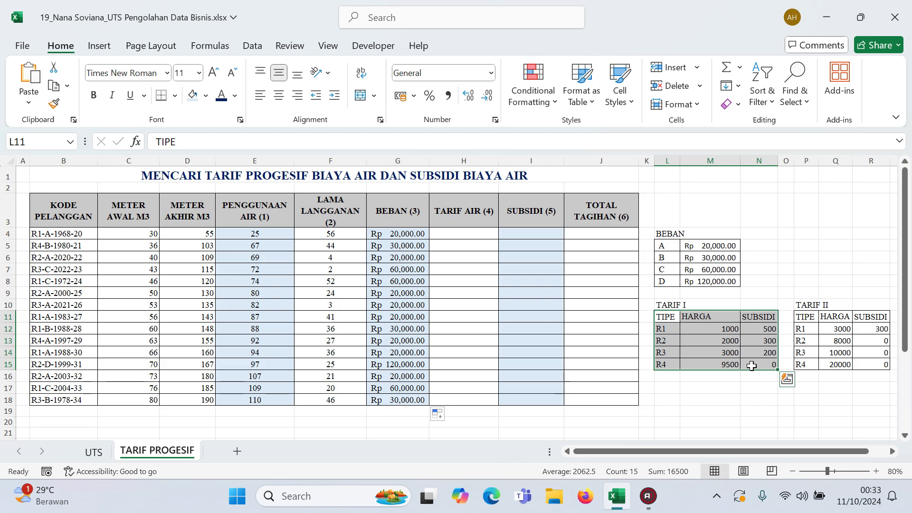
text(TARIF I)
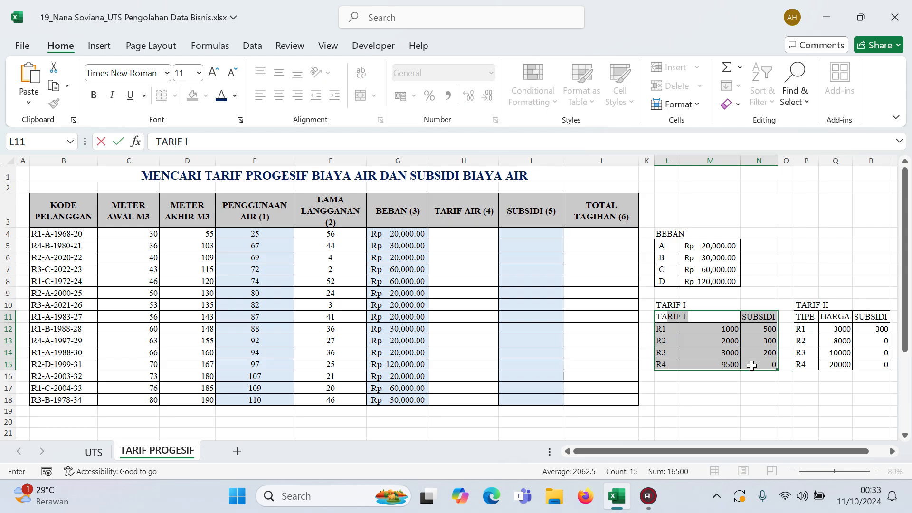
key(Return)
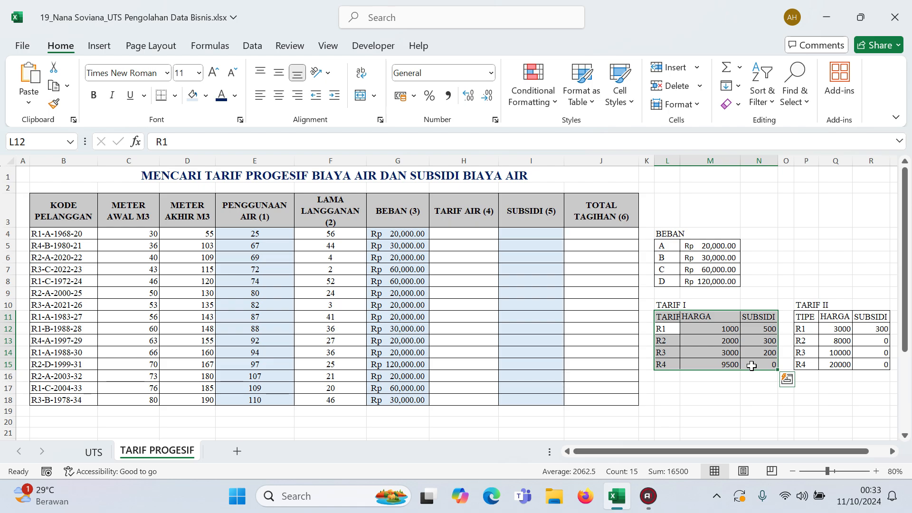
- Name the first tariff table range L11:N15 as tarif1 and reselect it to check the name
click(675, 318)
drag(663, 316, 744, 362)
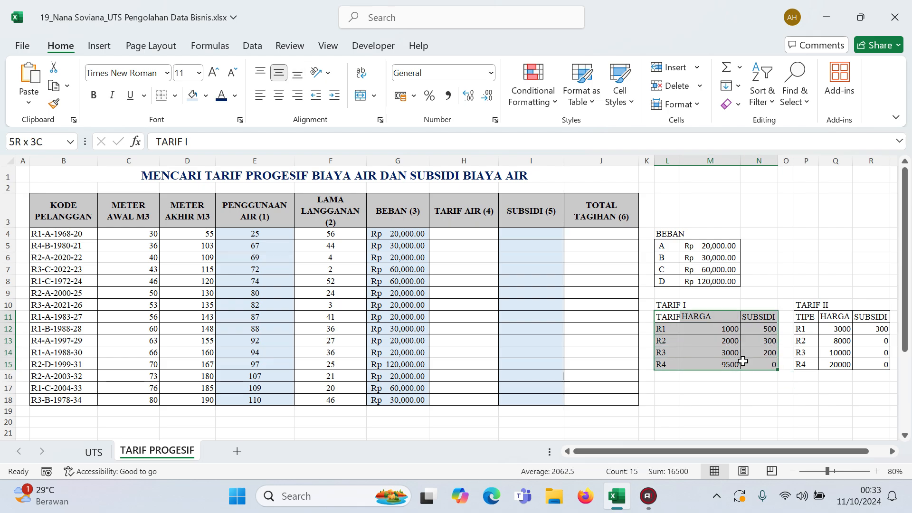
click(43, 144)
text(tarif1)
key(Return)
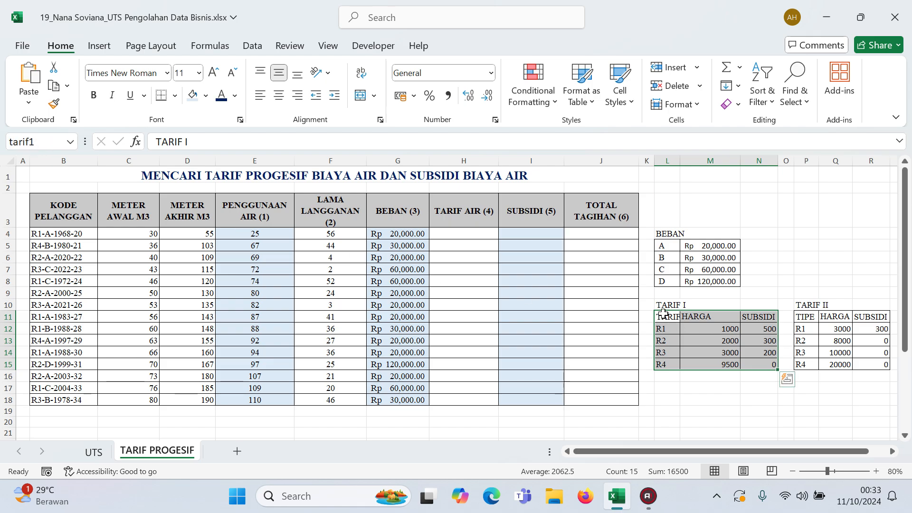
drag(663, 313, 760, 364)
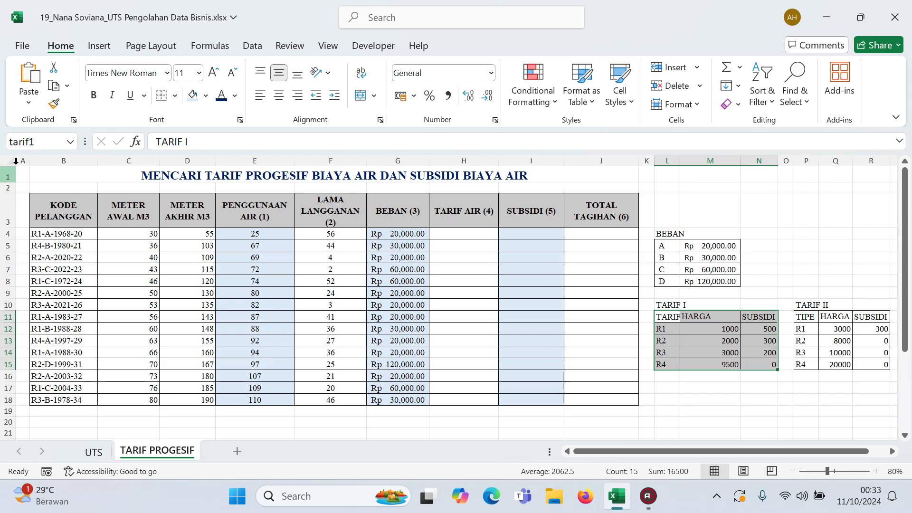
- Name the second tariff table range P11:R15 as tarif2
click(806, 316)
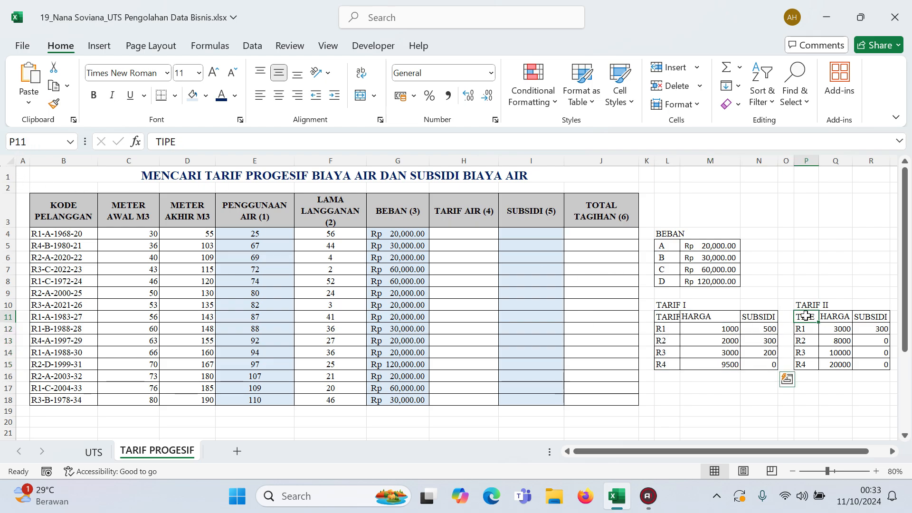
mouse_move(806, 315)
mouse_down()
mouse_move(861, 340)
mouse_move(874, 364)
mouse_up()
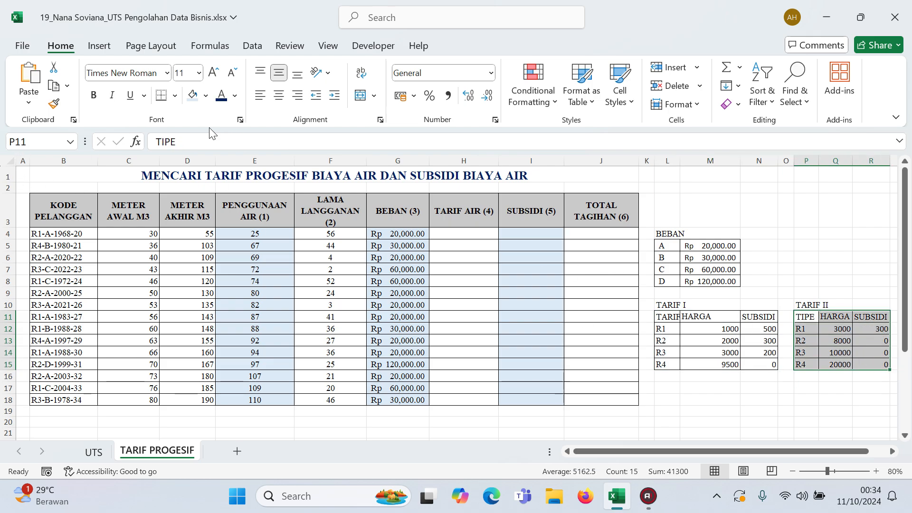
click(57, 141)
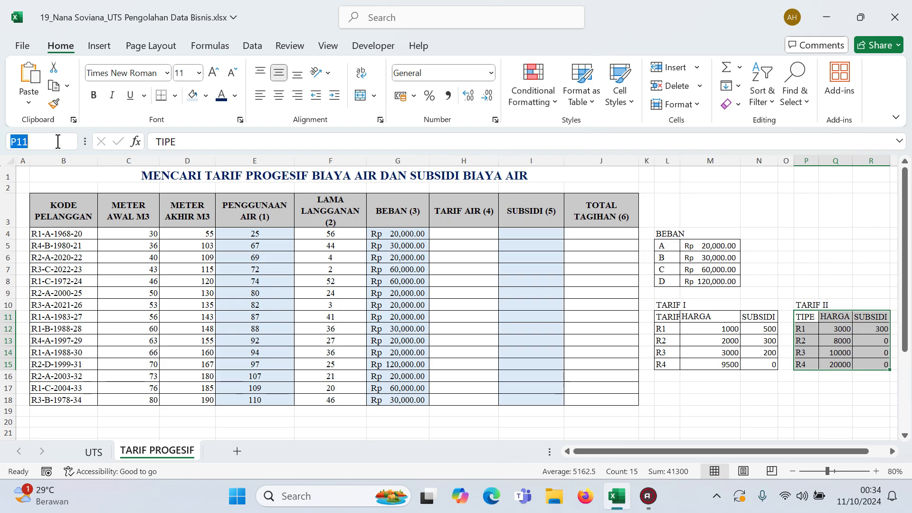
text(tarif2)
key(Return)
click(863, 259)
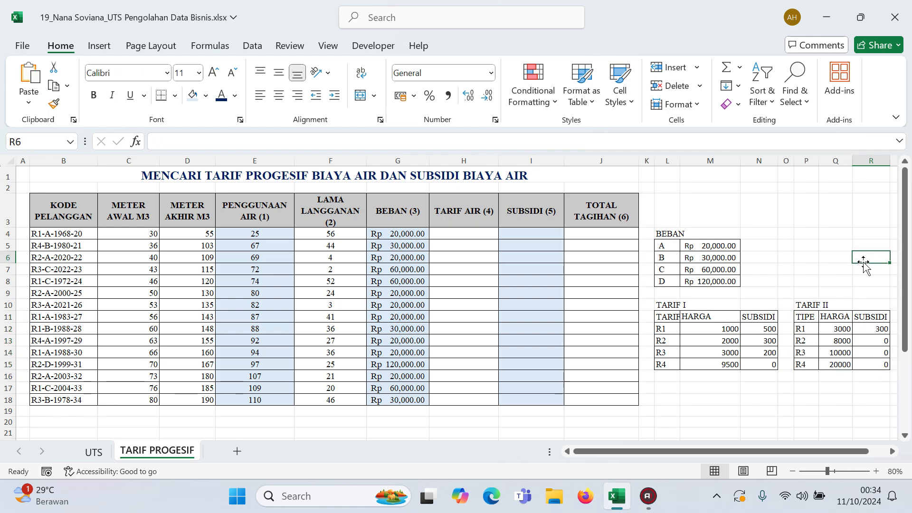
- Check the two-character type prefix of the customer code in B4 and begin the water tariff formula in H4 with =IF(E4<=50;
click(465, 234)
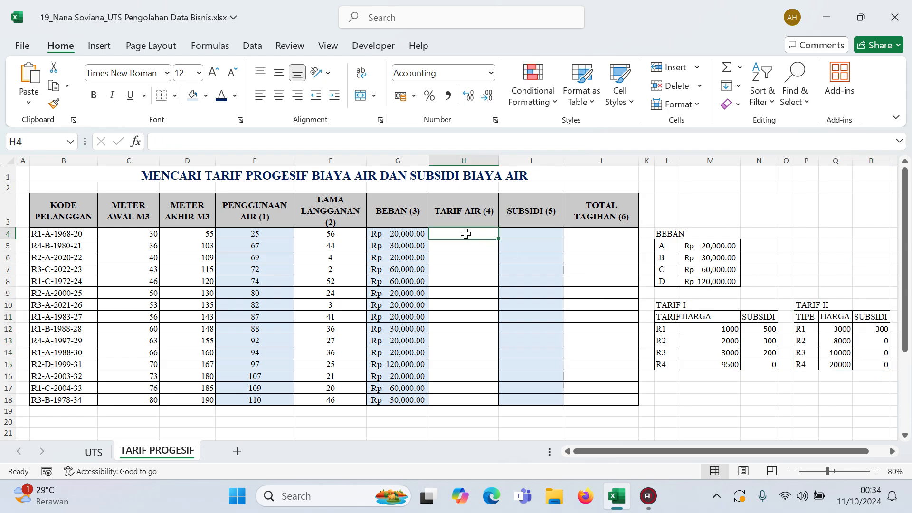
click(33, 234)
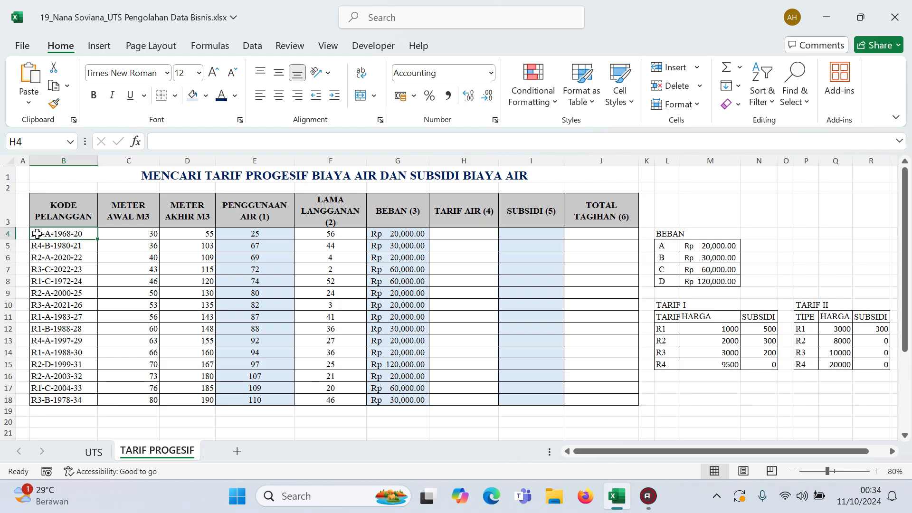
drag(159, 143, 167, 143)
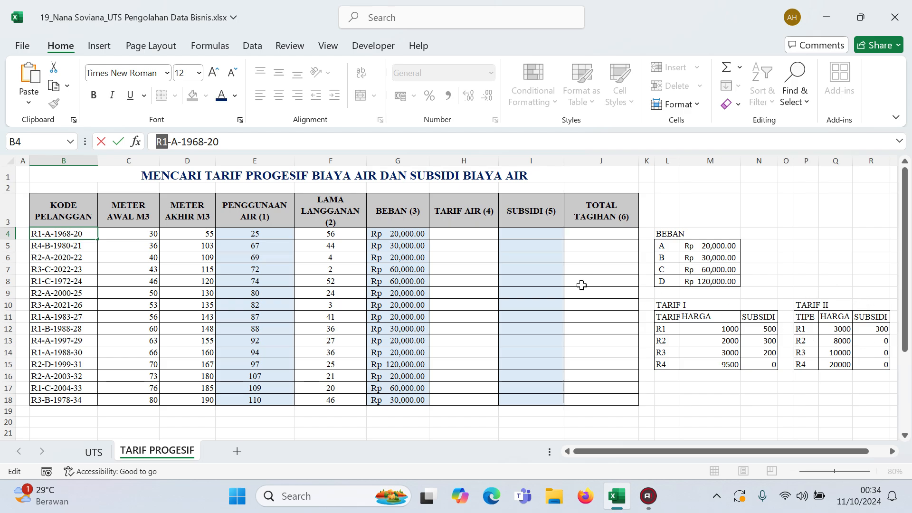
click(476, 232)
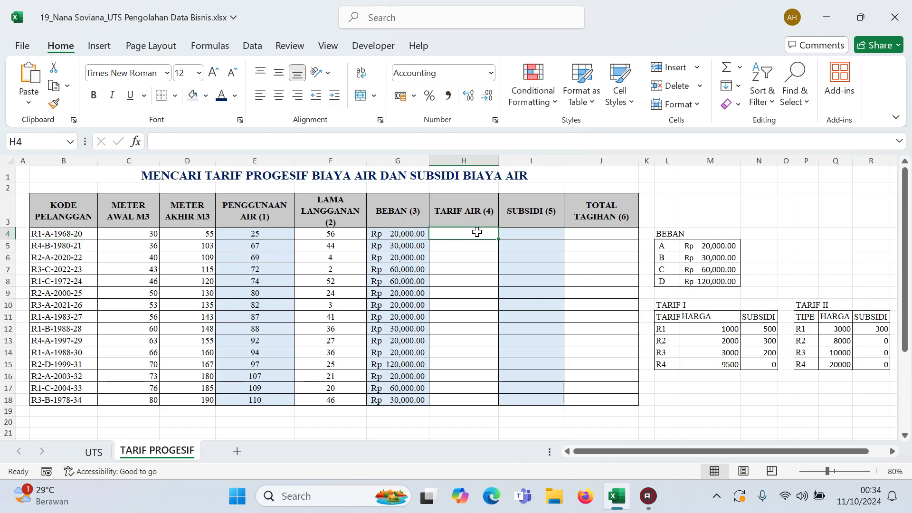
text(=)
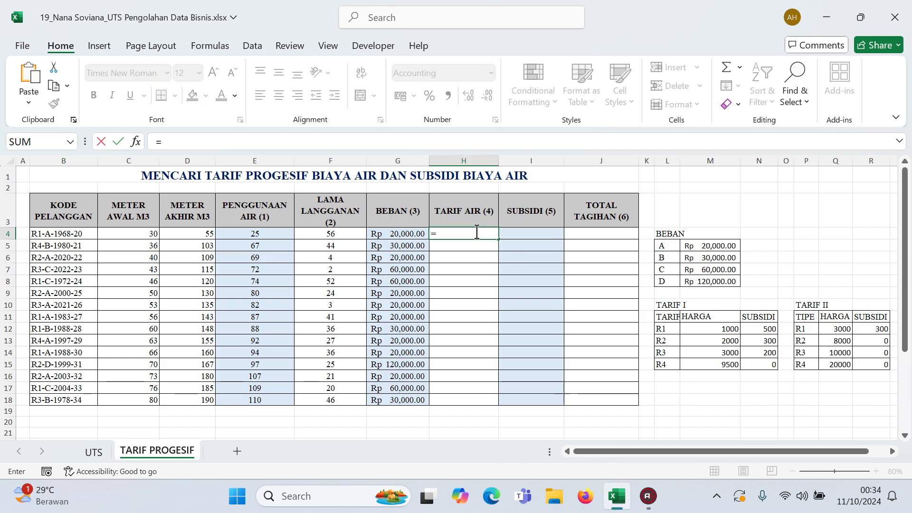
text(if)
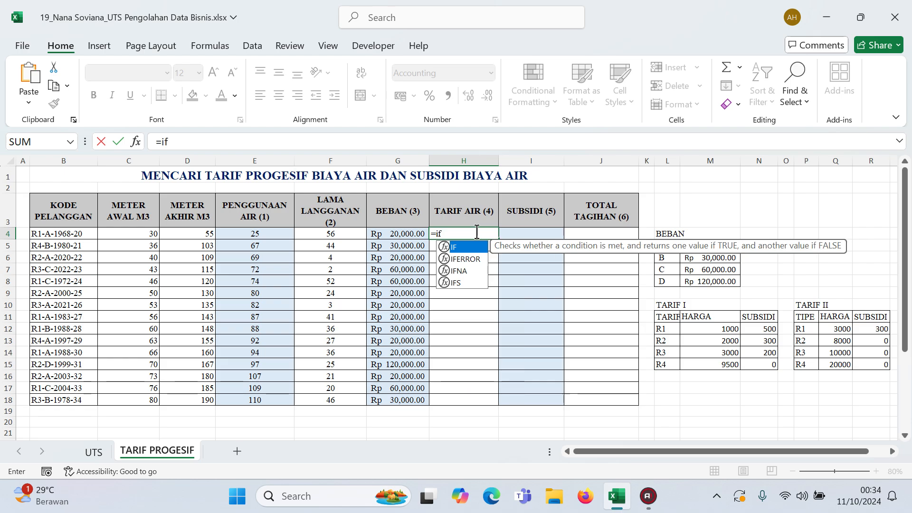
key(Tab)
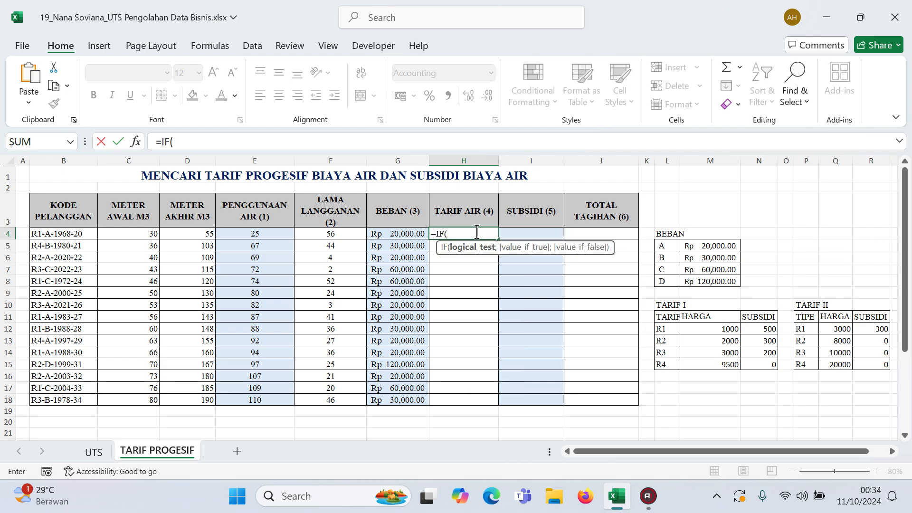
click(249, 236)
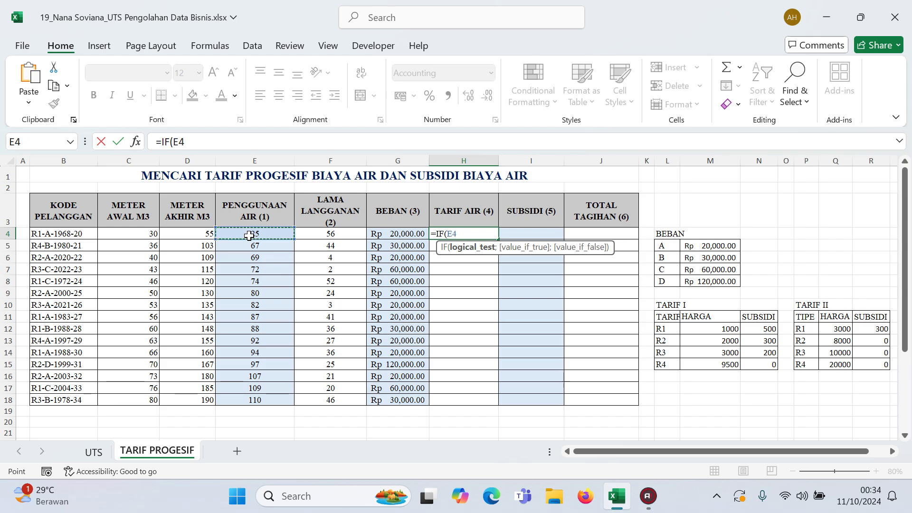
text(<=50;)
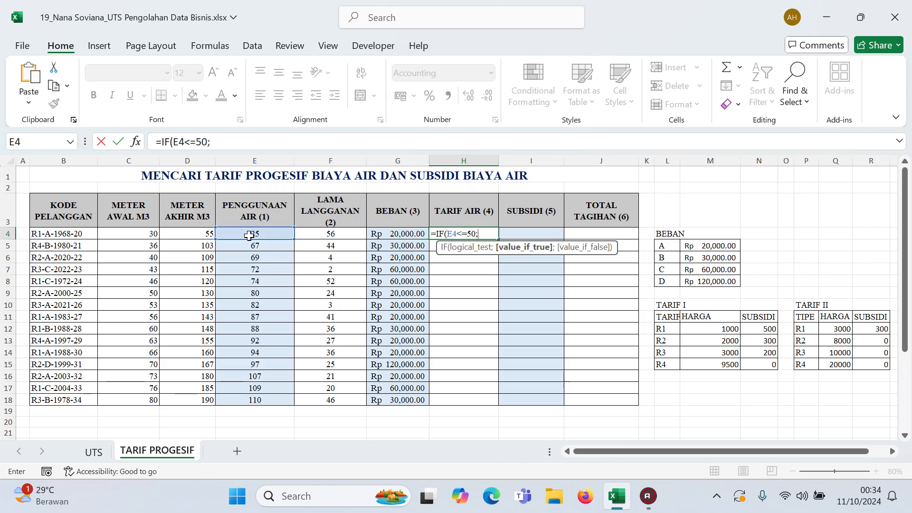
text(le)
key(Tab)
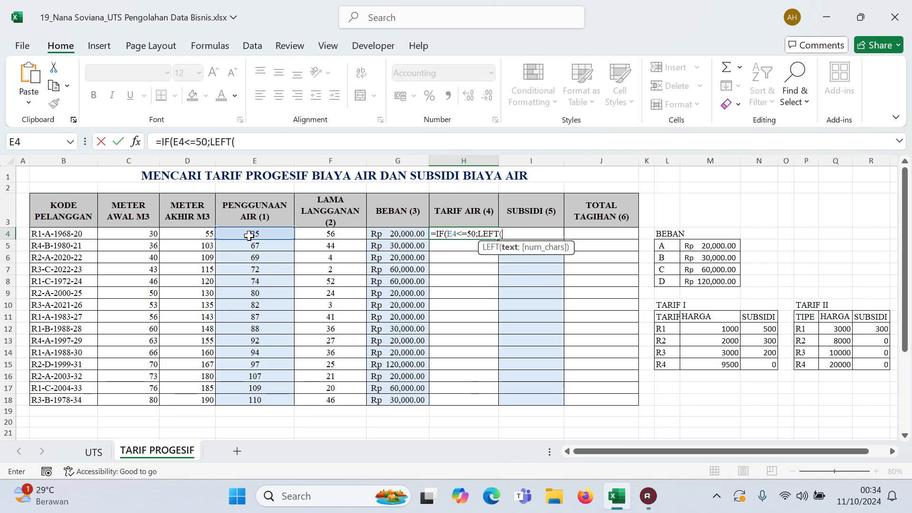
click(249, 142)
key(BackSpace)
key(BackSpace)
key(BackSpace)
key(BackSpace)
key(BackSpace)
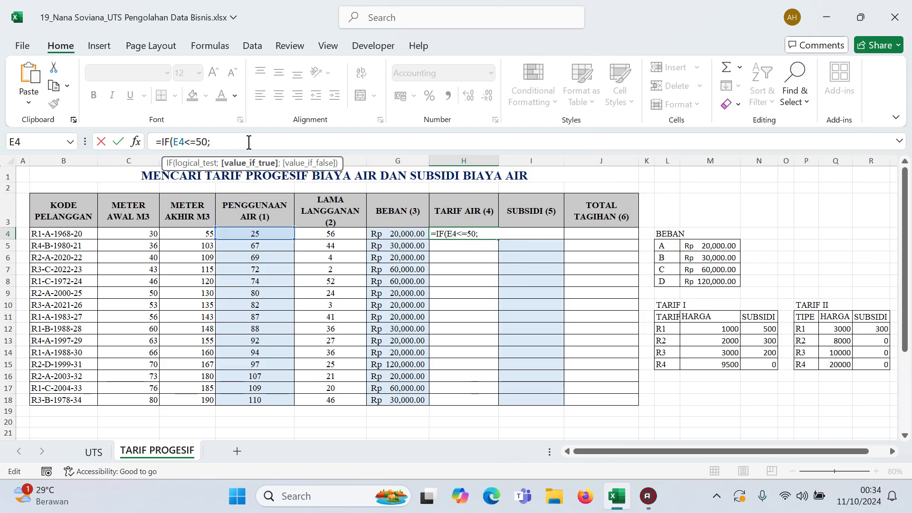
- Add the value-if-true lookup to the H4 formula: VLOOKUP(LEFT(B4;2);tarif1;2;false)
text(vlo)
key(Tab)
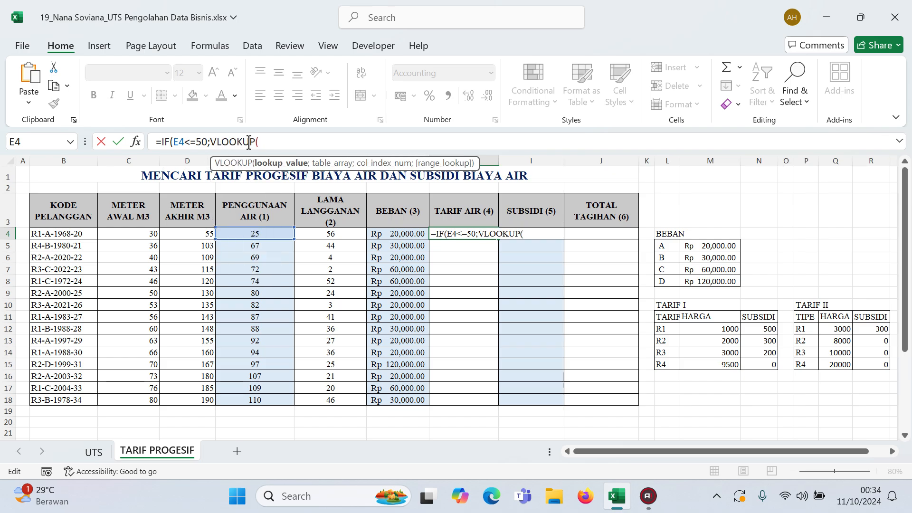
text(left)
key(Tab)
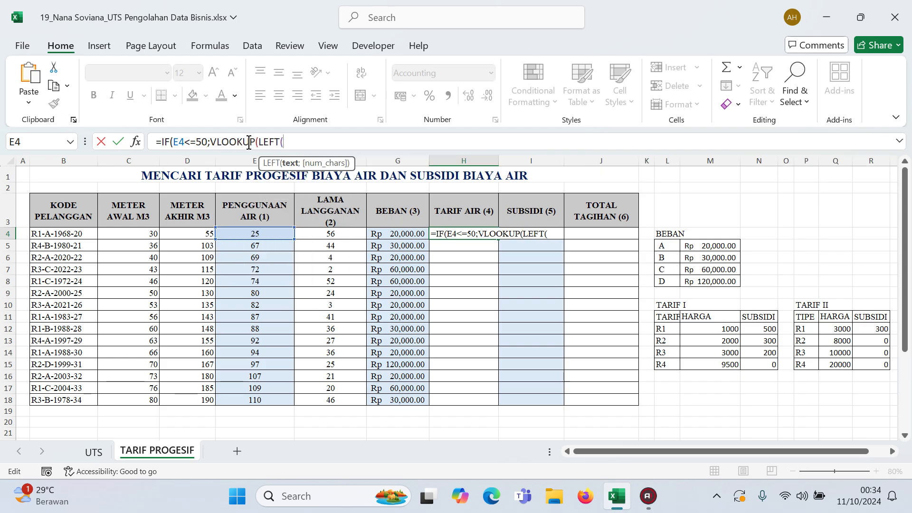
click(84, 235)
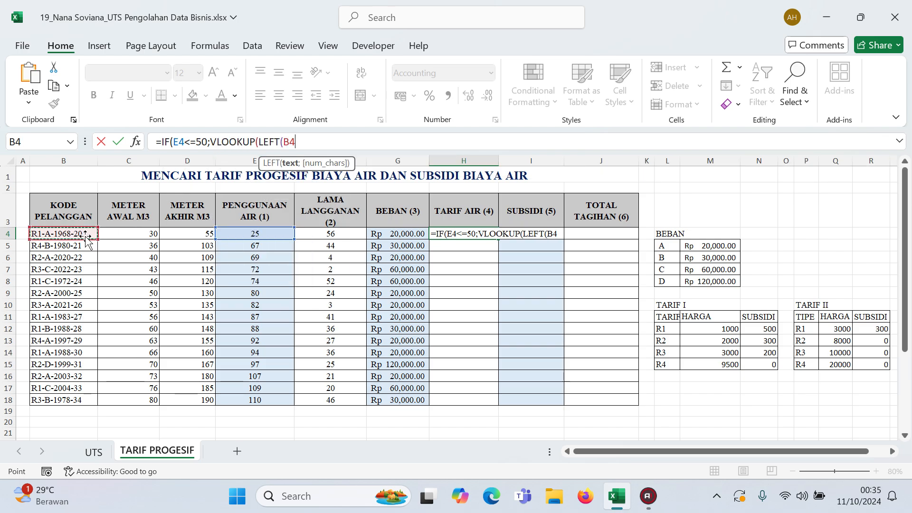
text(;2)
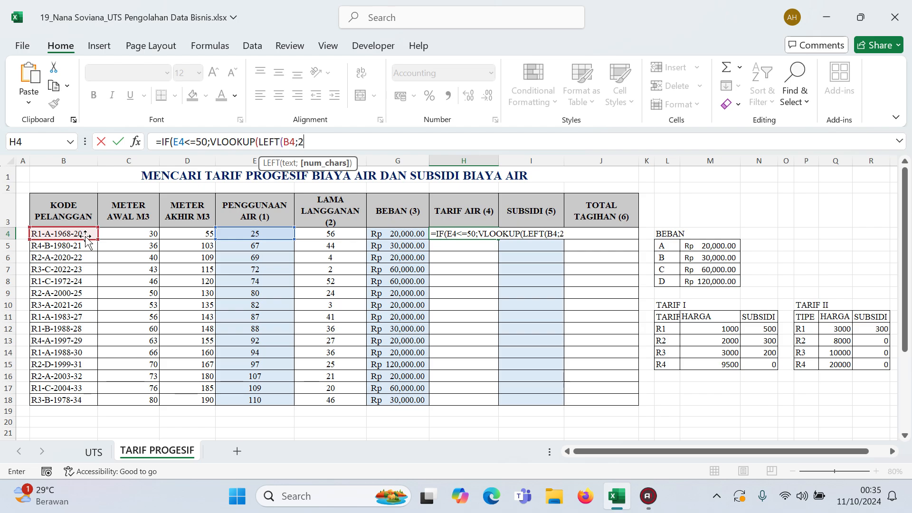
text())
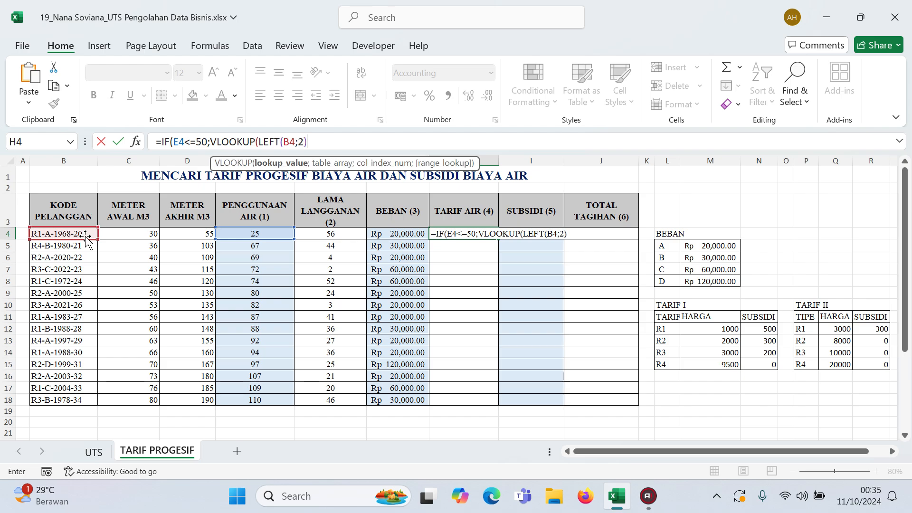
text(;tarif)
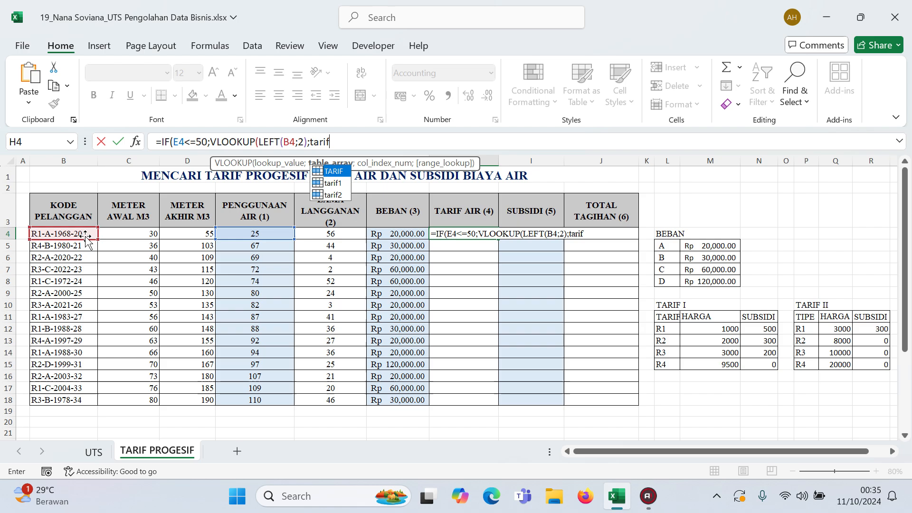
text(1)
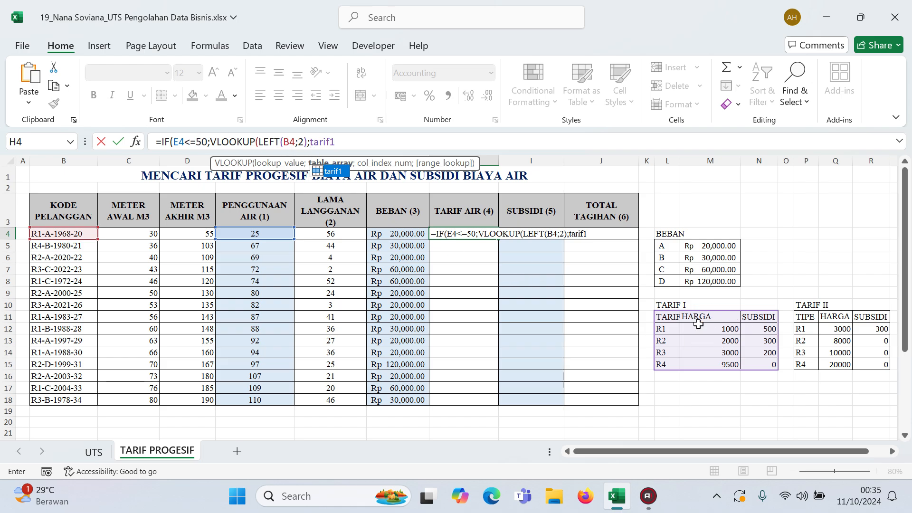
text(;)
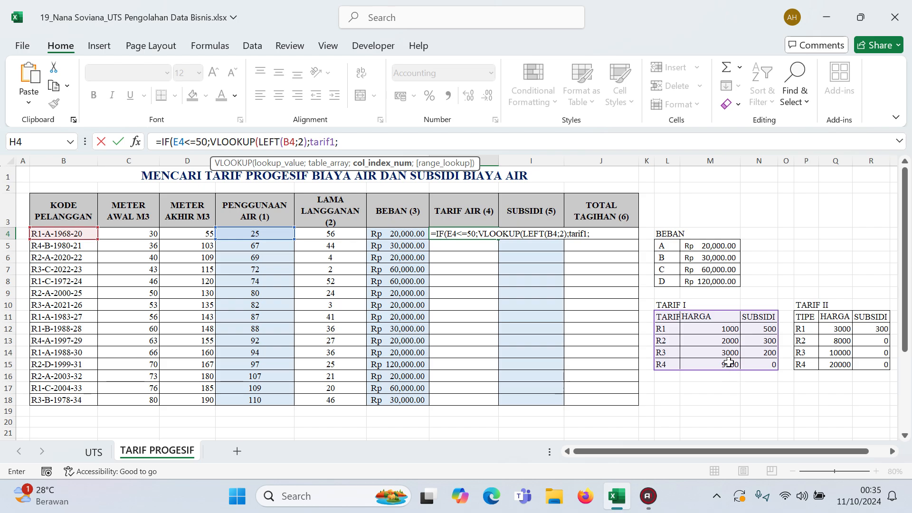
text(2;false)
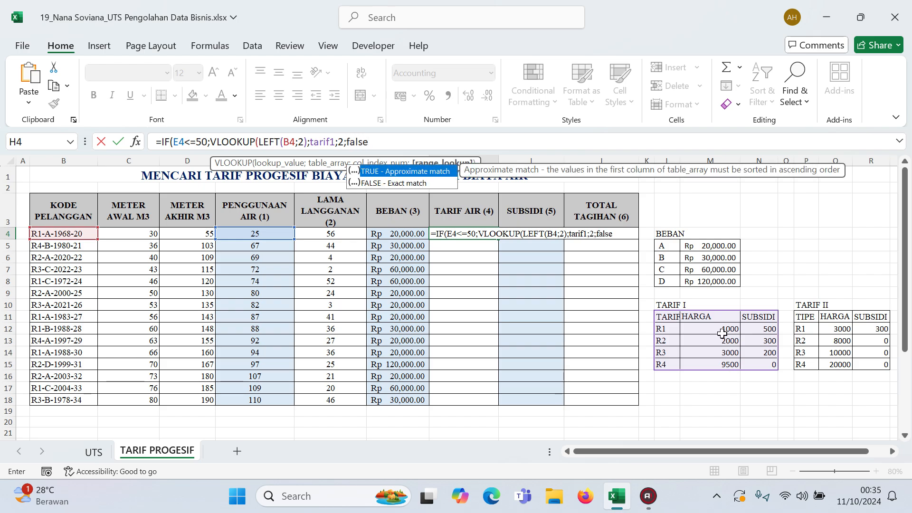
text())
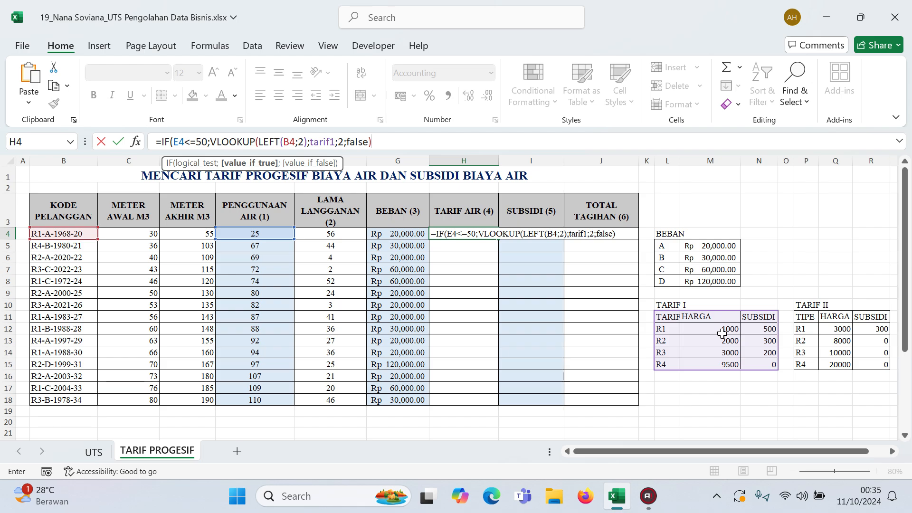
- Extend the H4 formula with a nested condition for usage above 50: IF(E4>50;
text(;IF()
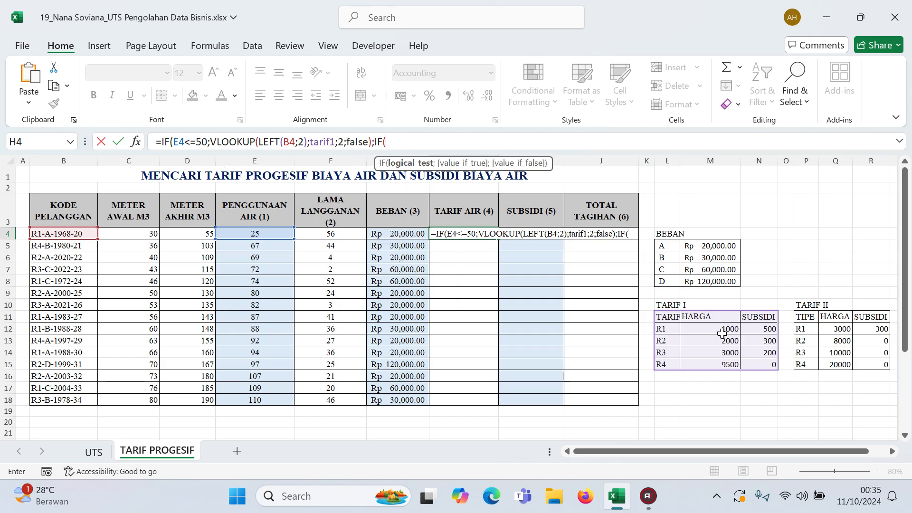
click(277, 236)
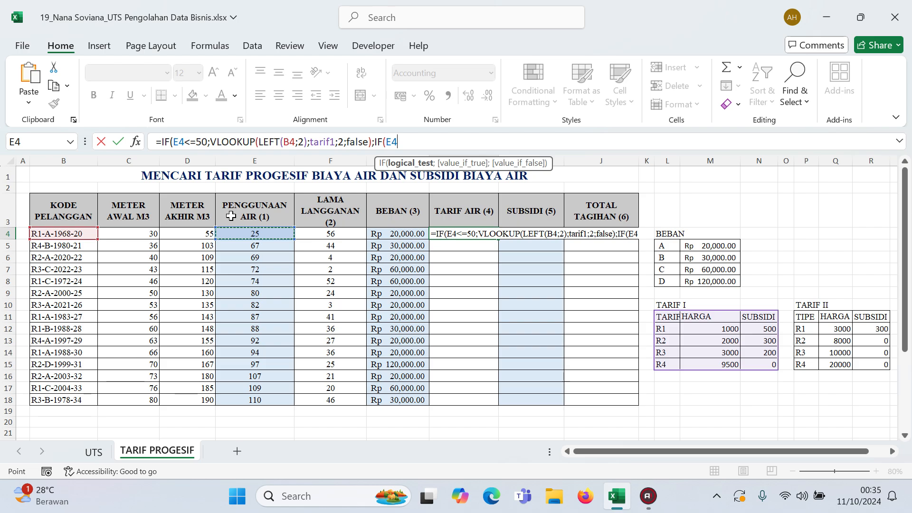
text(>50;)
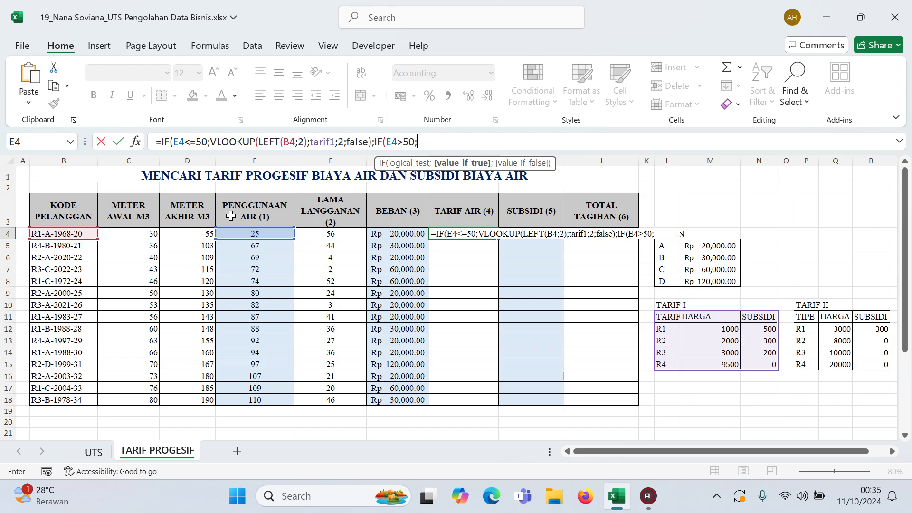
- Add the nested IF's value-if-true lookup in H4: VLOOKUP(LEFT(B4;2);tarif2;2;false), followed by the argument separator
text(VLOOKUP()
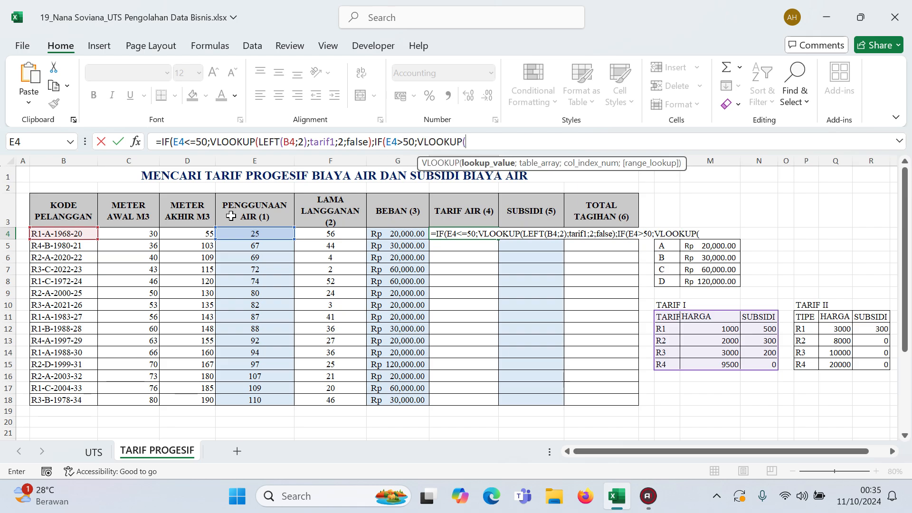
text(LEFT()
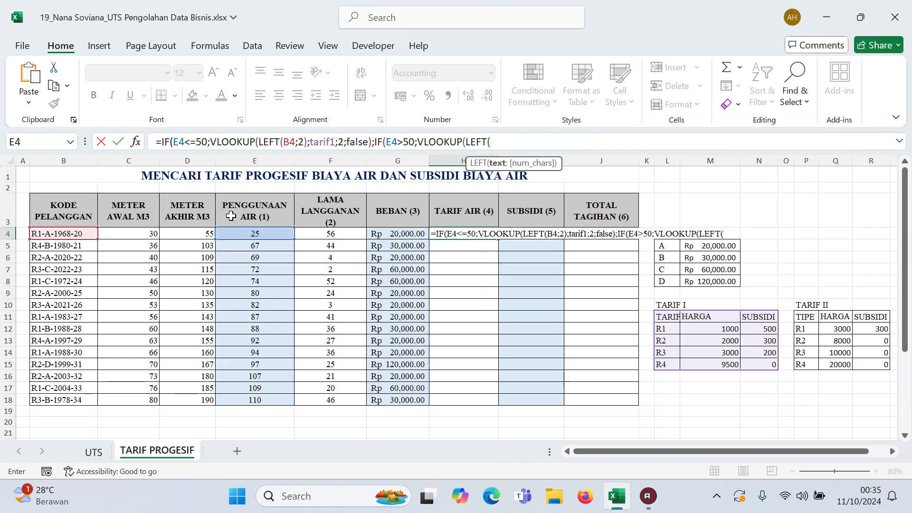
click(86, 234)
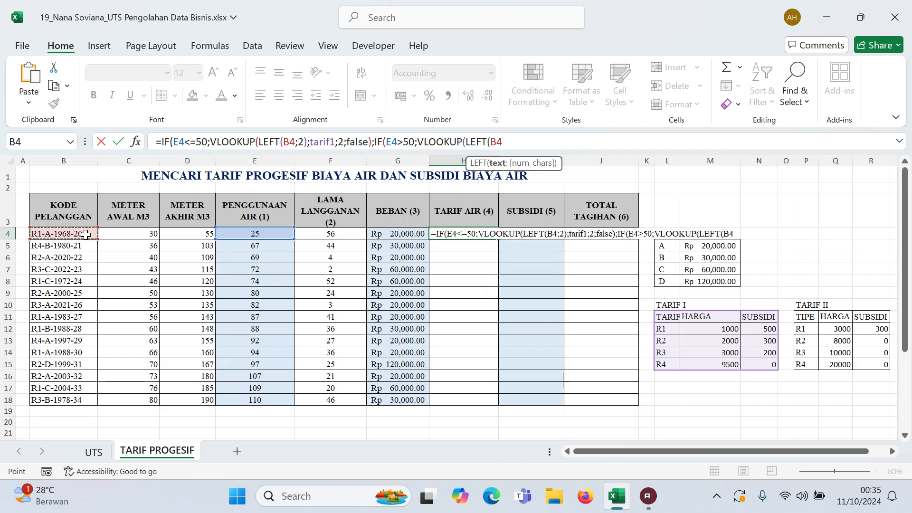
text(;2)
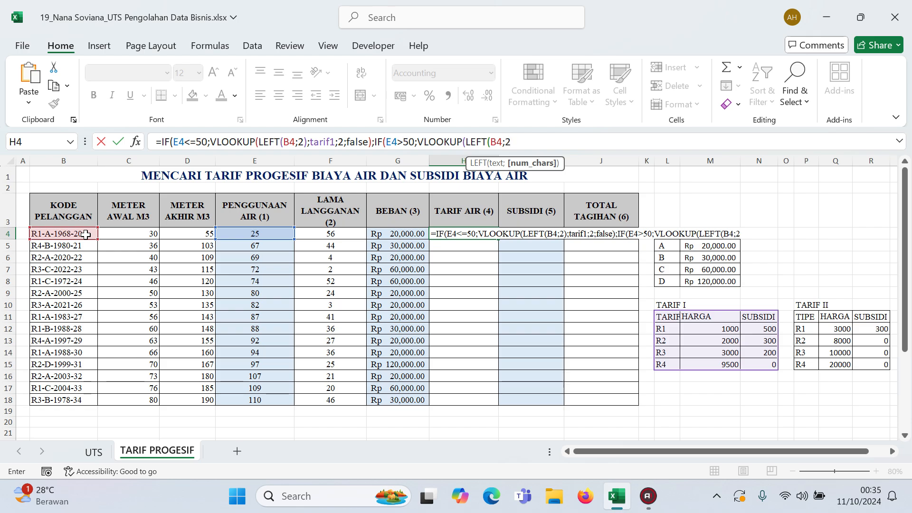
text();tarif)
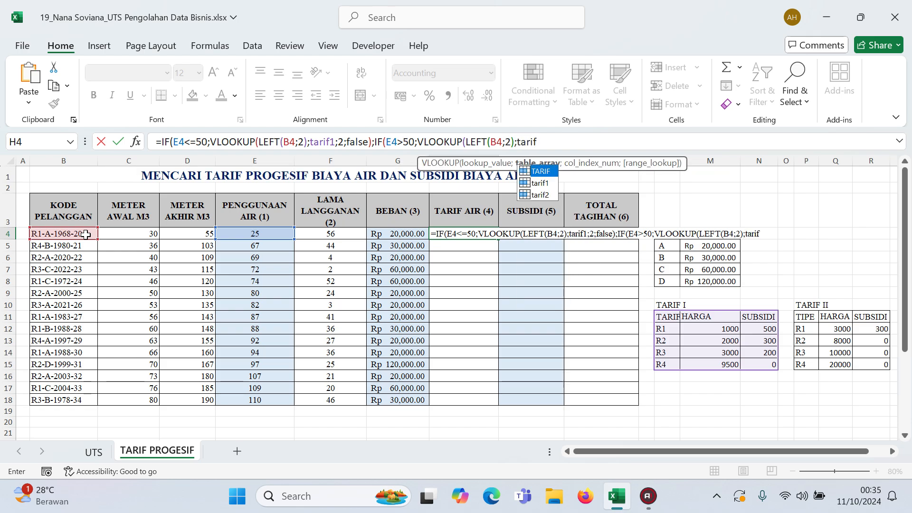
text(2)
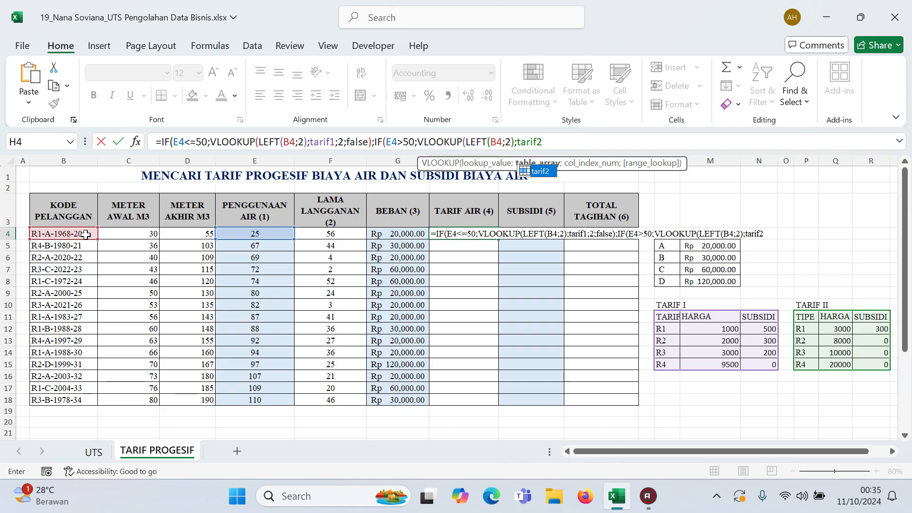
text(;)
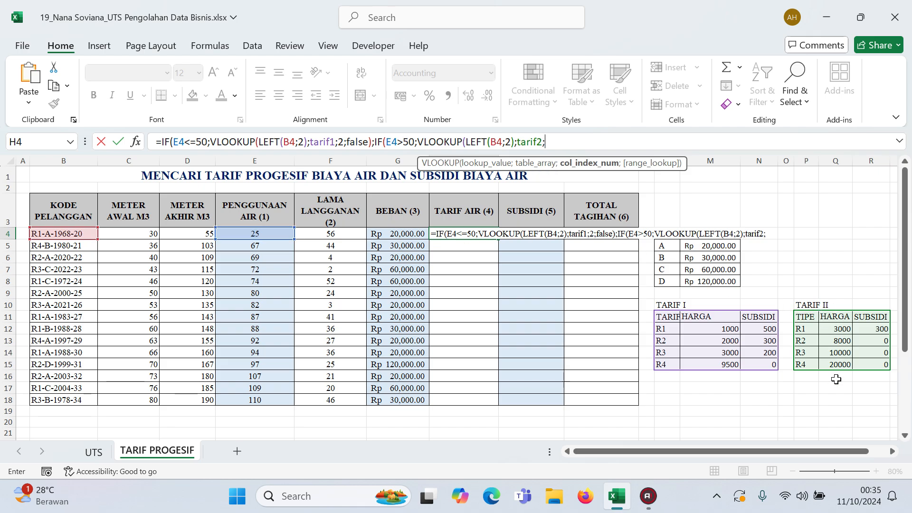
text(2;false)
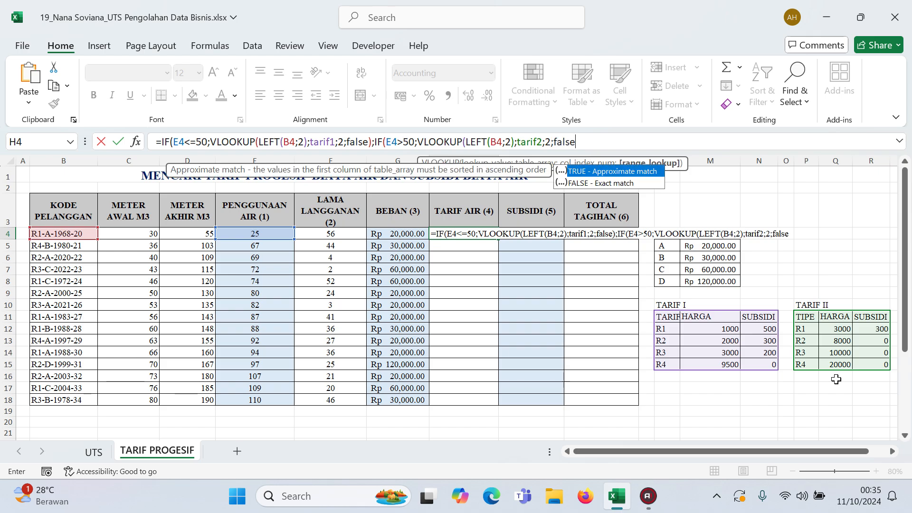
text();)
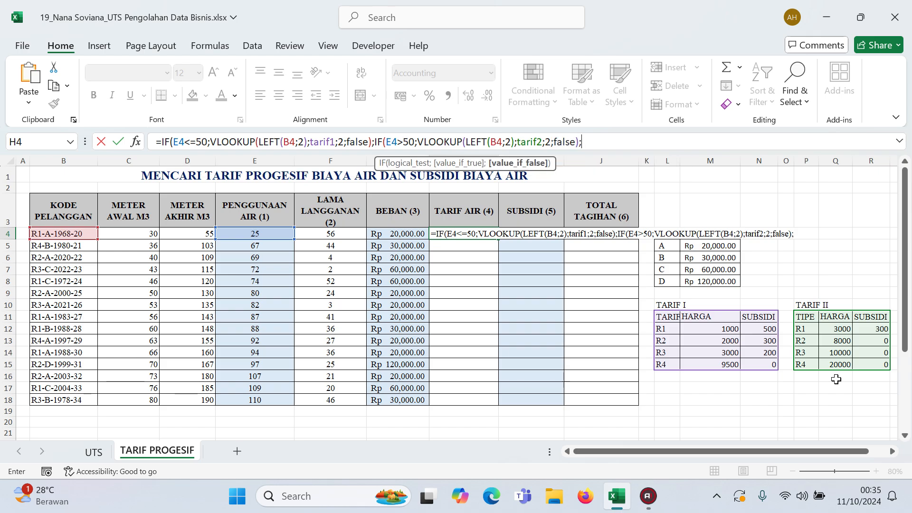
- Finish the H4 formula with 0 as the final value-if-false, accept the parenthesis correction, and fill it down to H18
text(0))
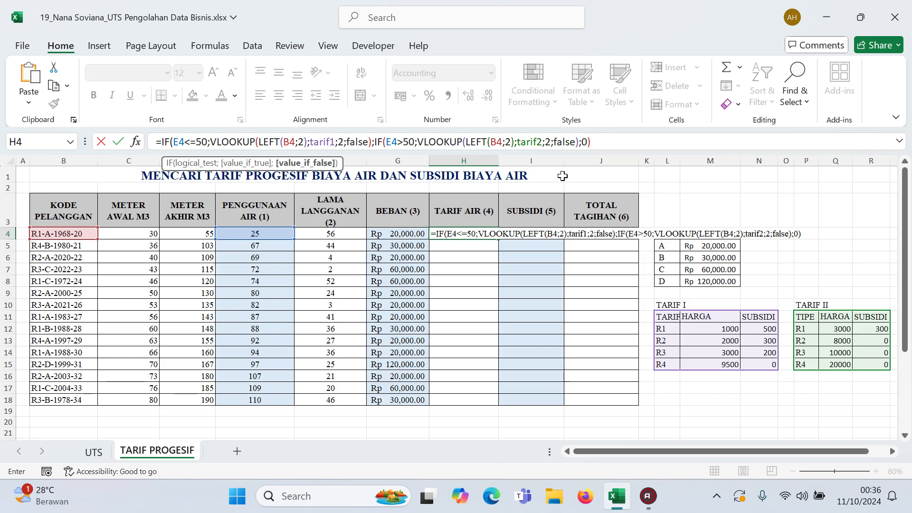
key(Return)
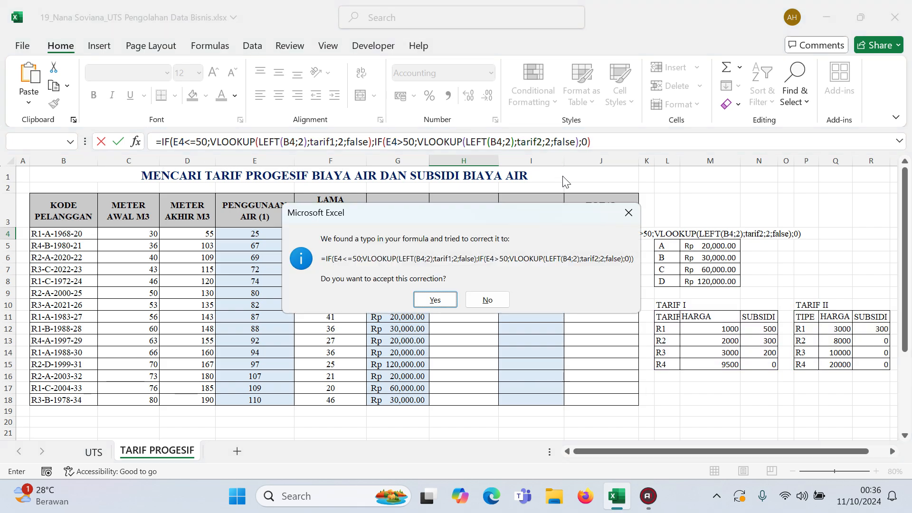
key(Return)
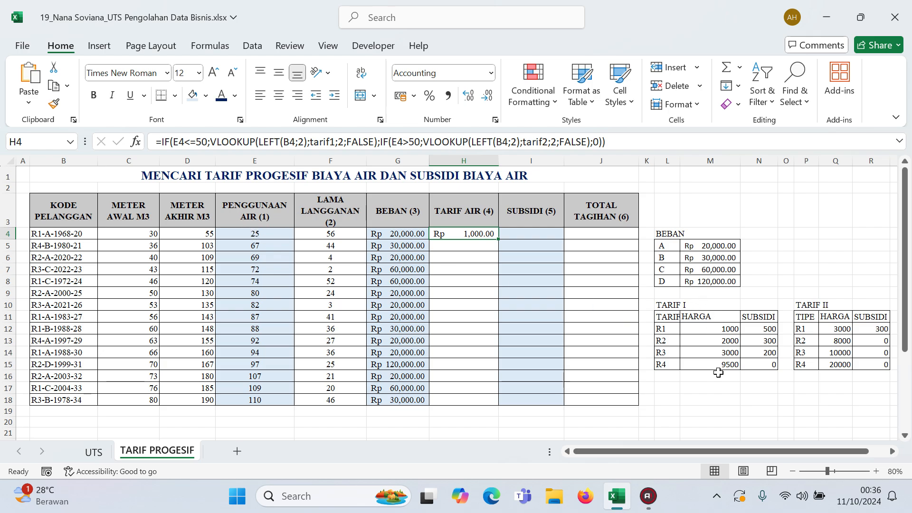
double_click(499, 241)
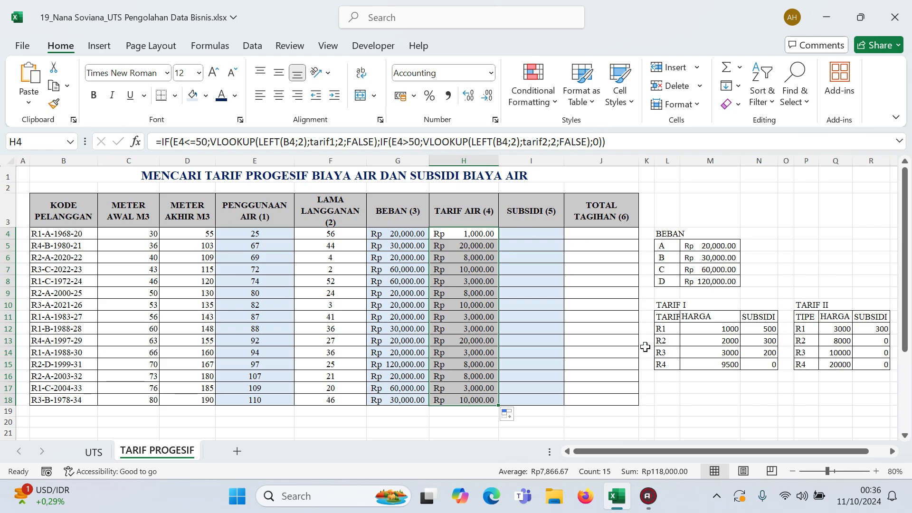
- Edit the H4 formula so the tarif1 lookup for usage up to 50 is multiplied by E4
click(483, 230)
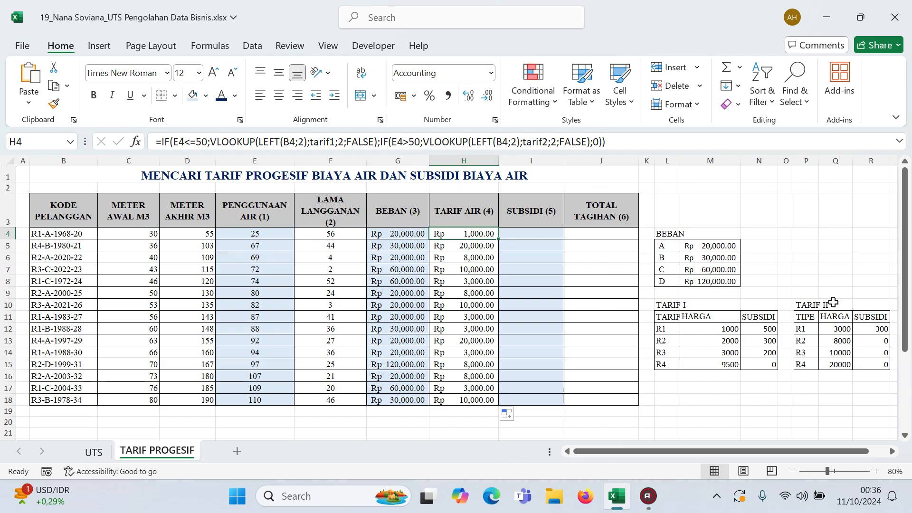
click(209, 142)
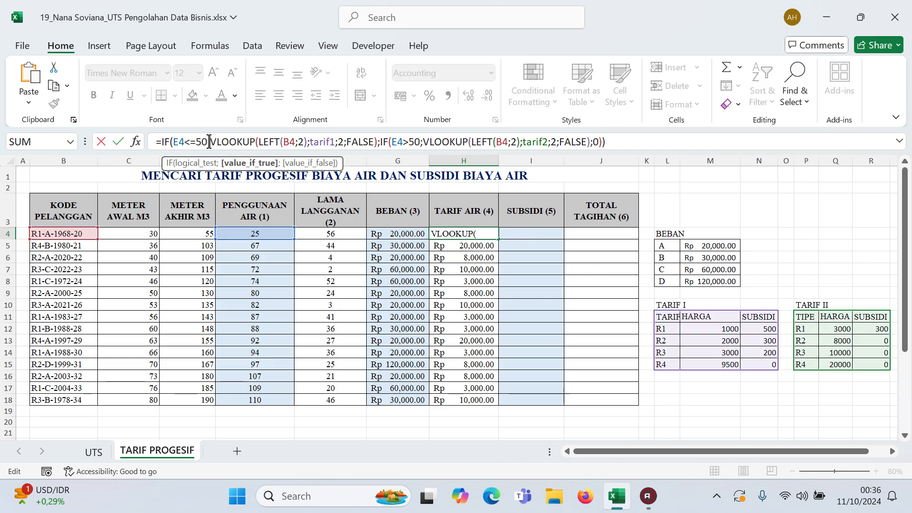
text(;)
click(234, 231)
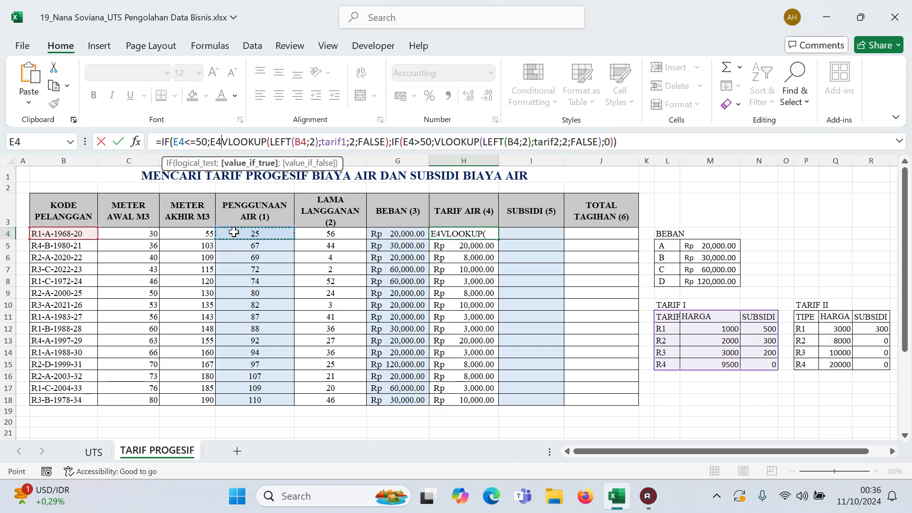
text(*)
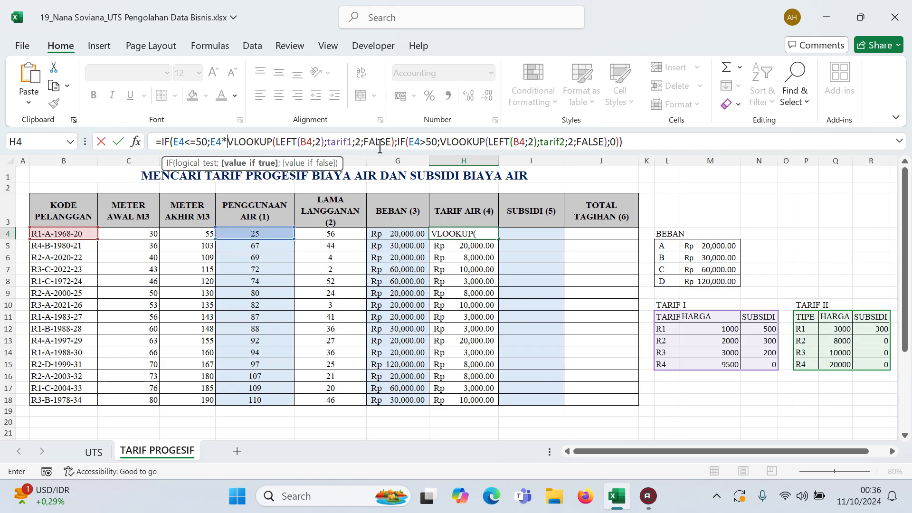
- Copy the E4*VLOOKUP tarif1 term into the nested IF's value-if-true, adding it with + before the tarif2 lookup
click(441, 139)
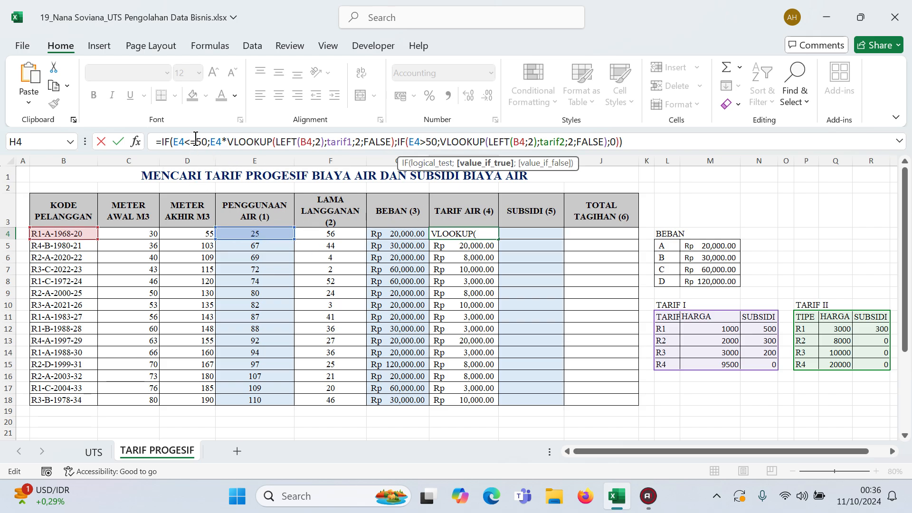
drag(210, 140, 394, 147)
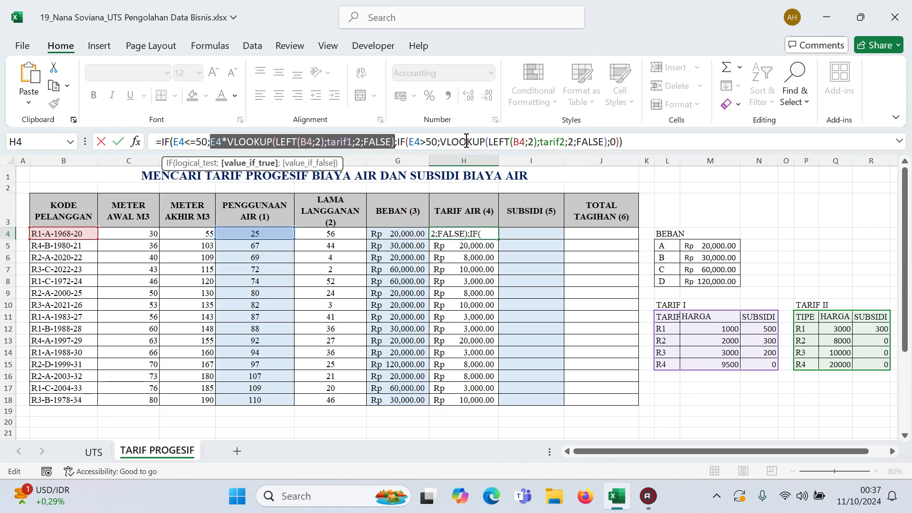
click(440, 142)
key(ctrl+v)
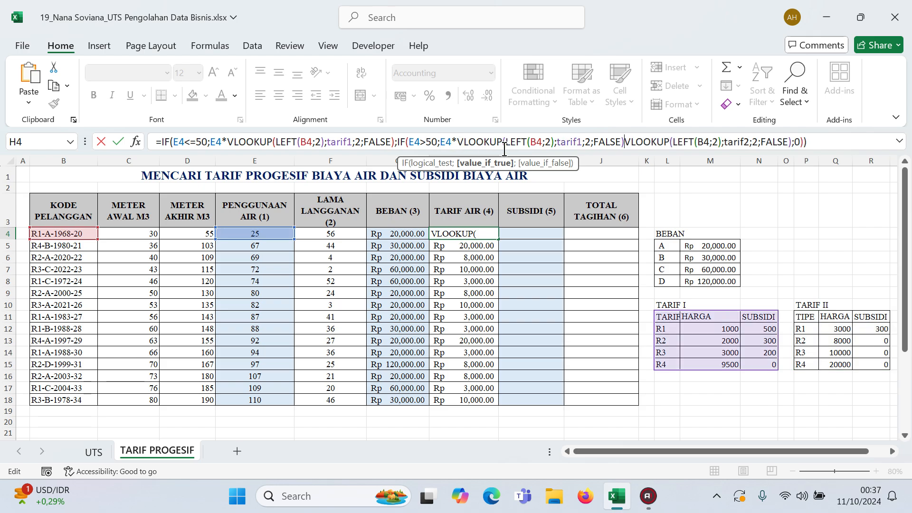
text(+)
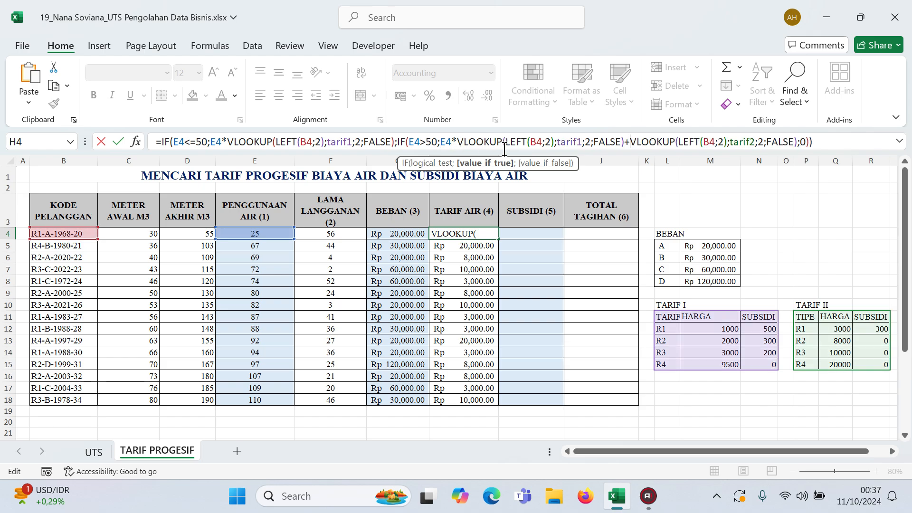
- Replace the E4 multiplier of the copied tarif1 lookup in the nested IF with 50
click(449, 142)
key(BackSpace)
key(BackSpace)
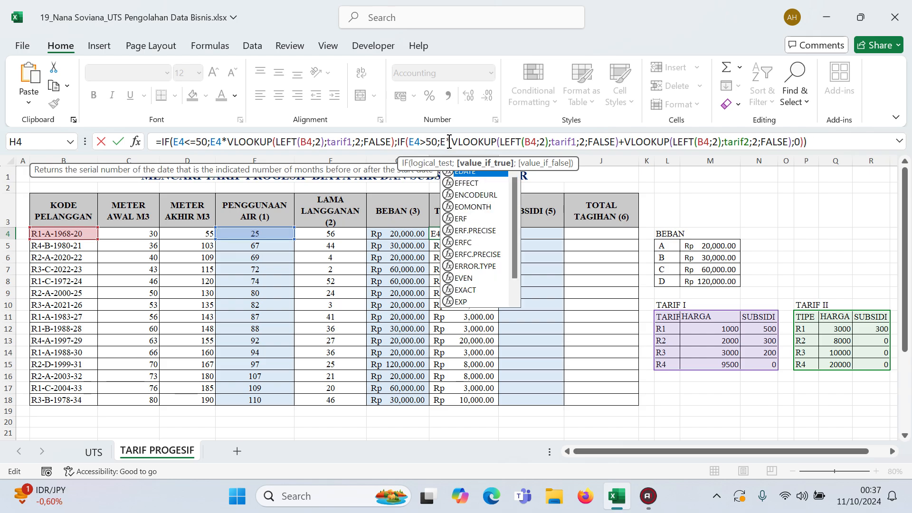
text(50)
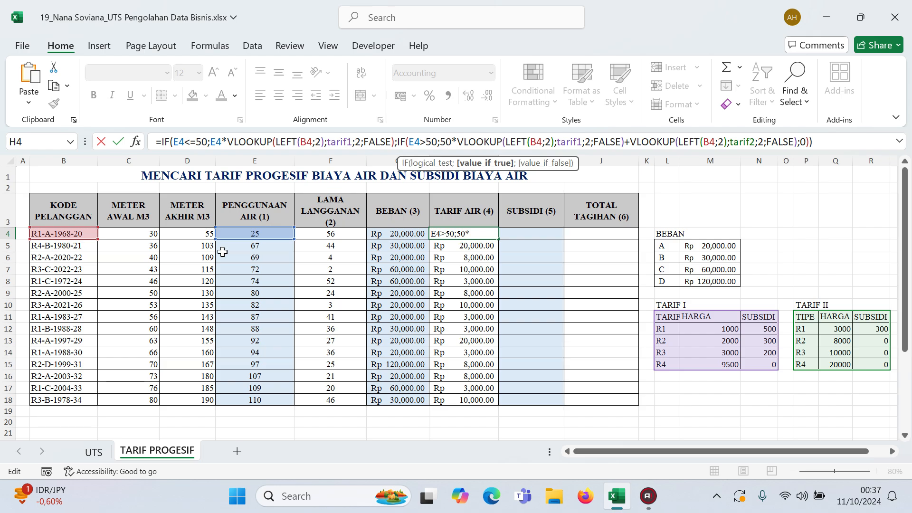
- Multiply the tarif2 lookup in the nested IF of H4 by the excess usage, (E4-50)*
click(630, 138)
text(()
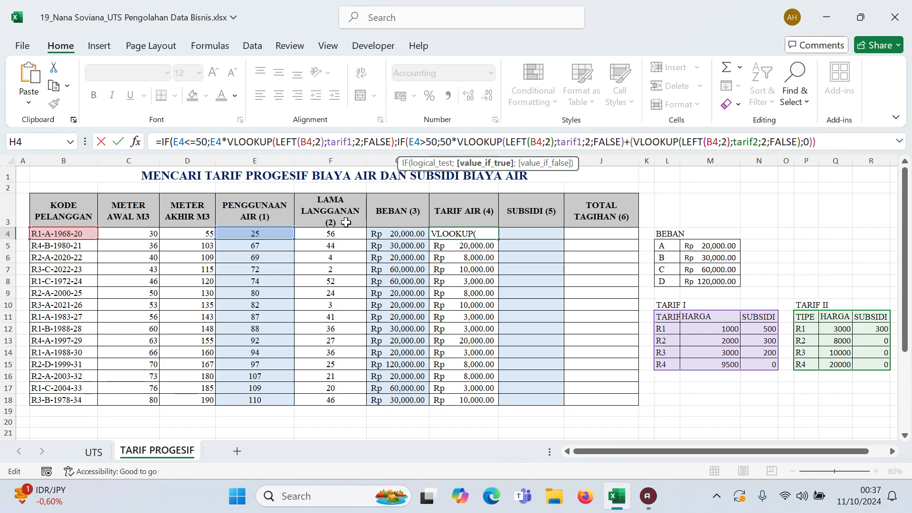
click(276, 232)
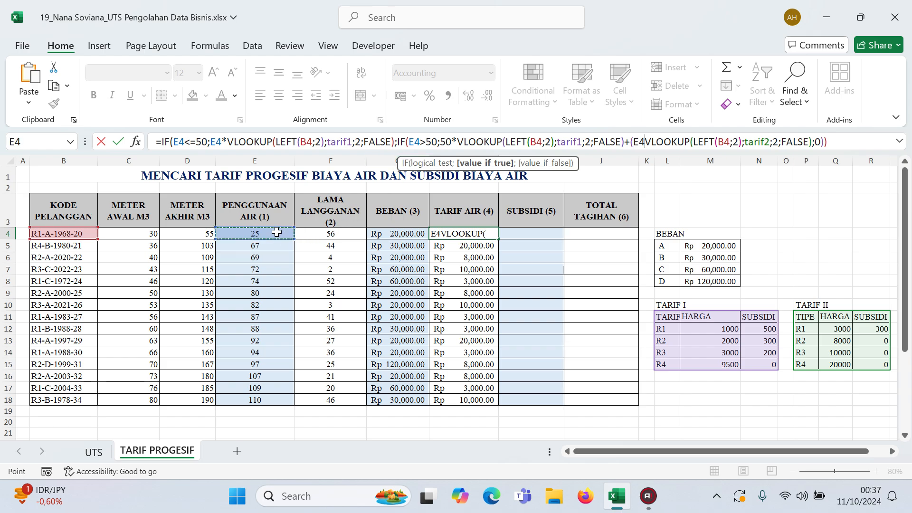
text(-)
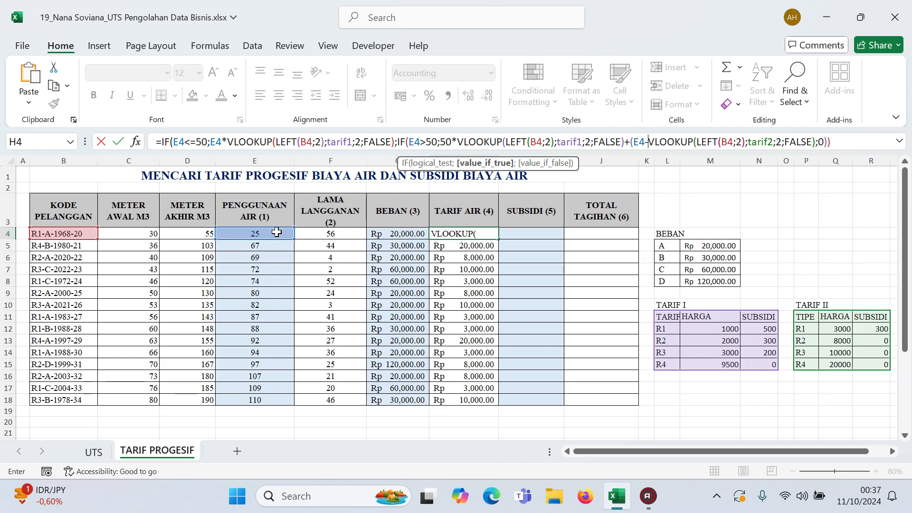
text(50)
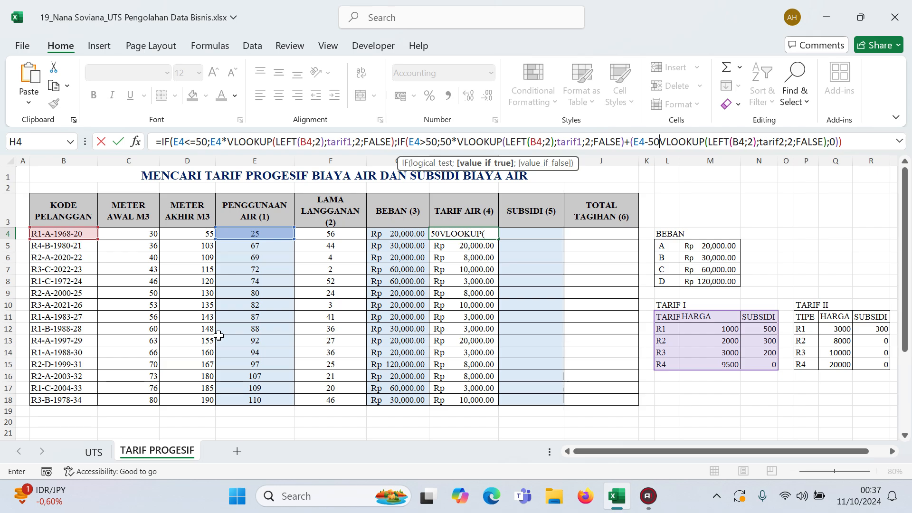
text())
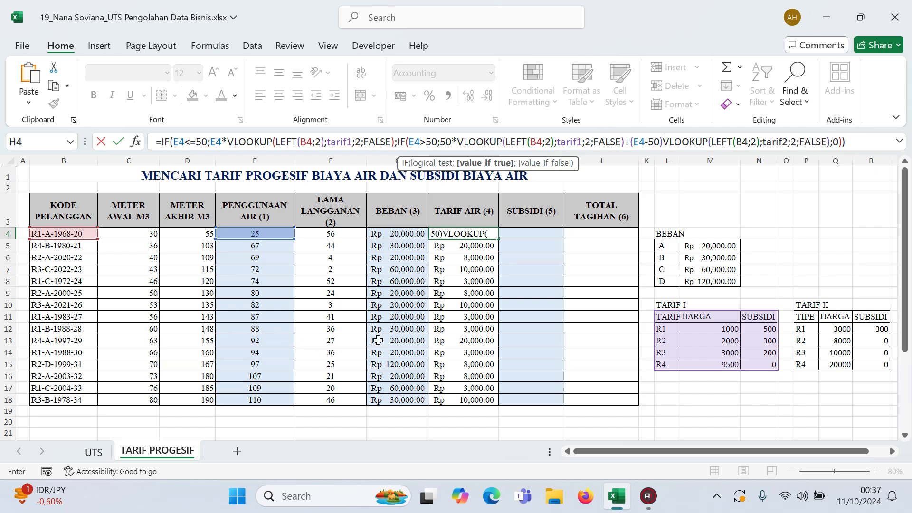
text(*)
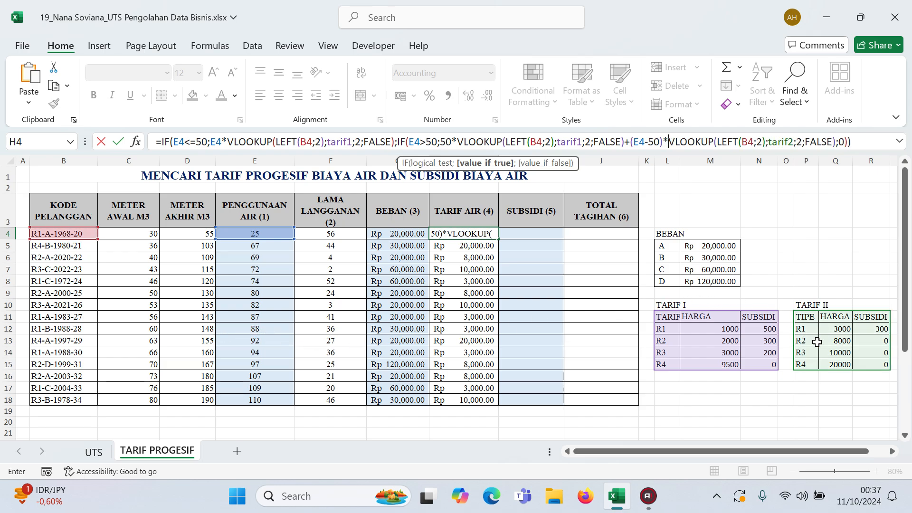
- Apply the revised progressive tariff formula in H4, fill it down to H18, and reselect H4
key(Return)
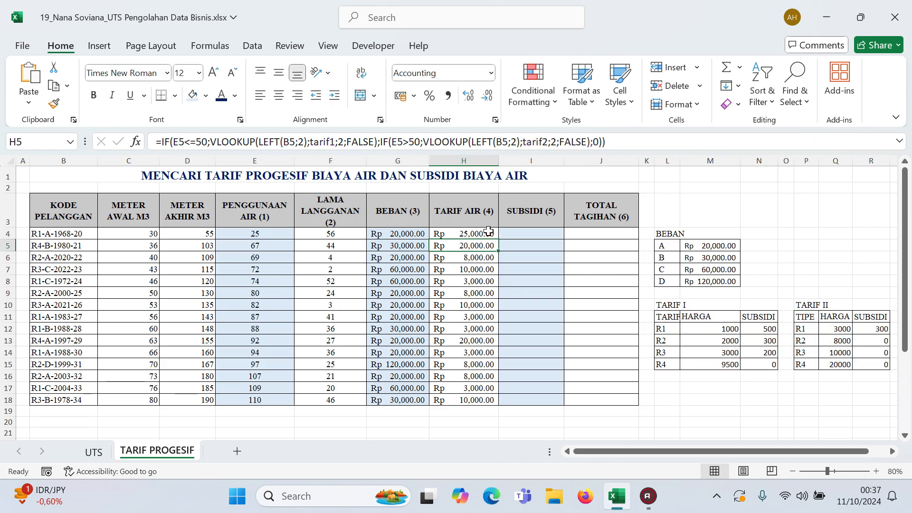
click(489, 232)
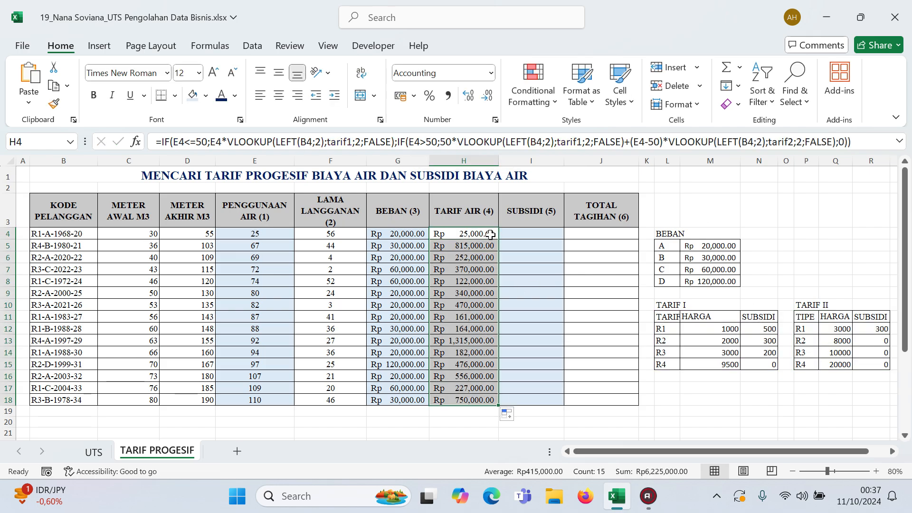
click(477, 233)
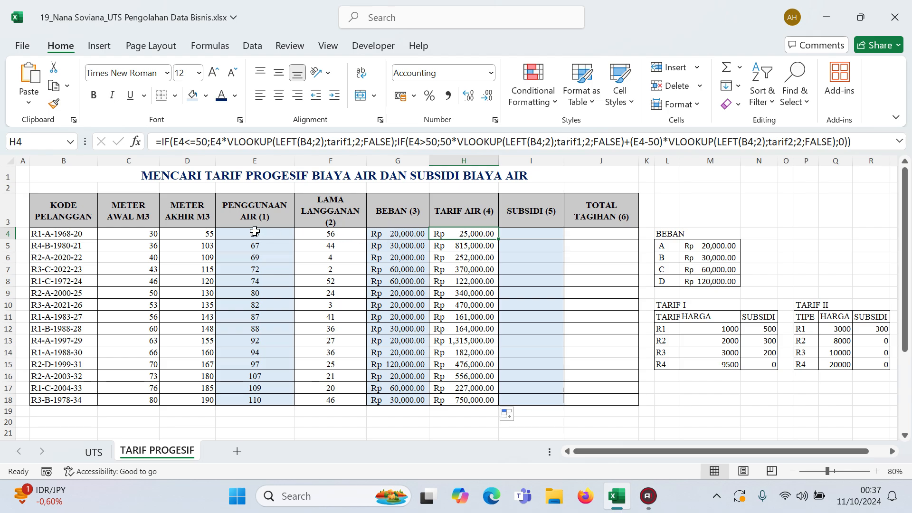
- Start a manual check of H5 beside the BEBAN table by entering 67 in N5 and 50 in O5
click(471, 244)
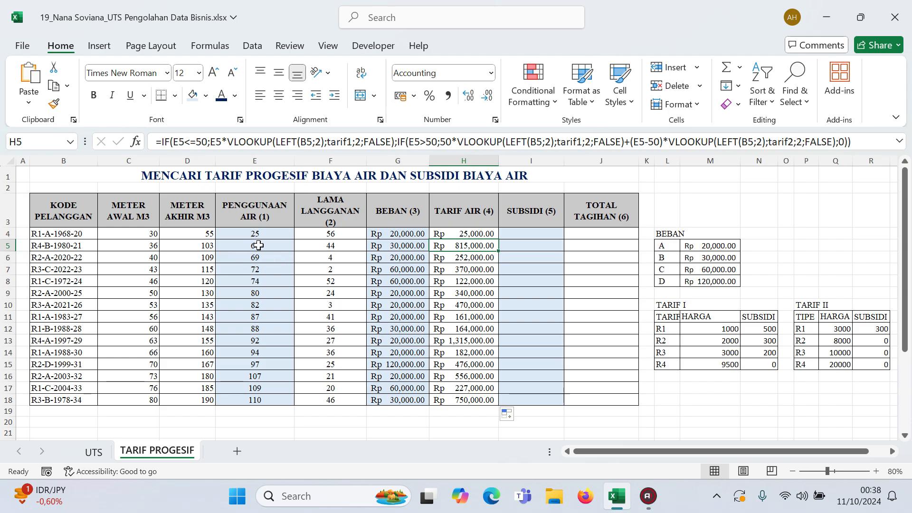
click(761, 248)
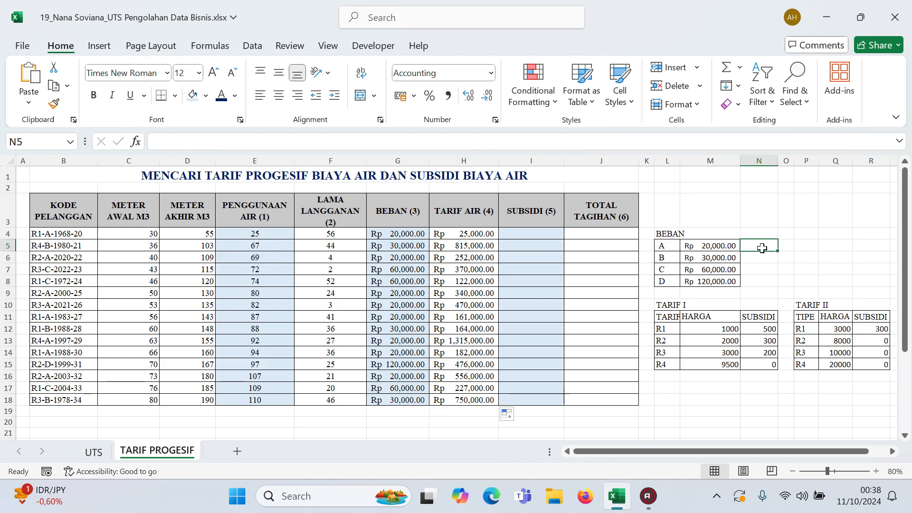
text(67)
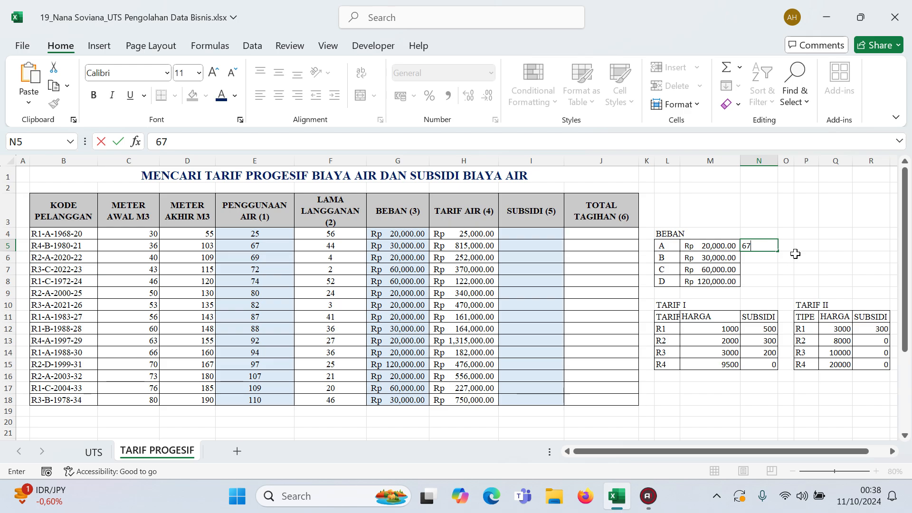
click(784, 245)
text(50)
key(Return)
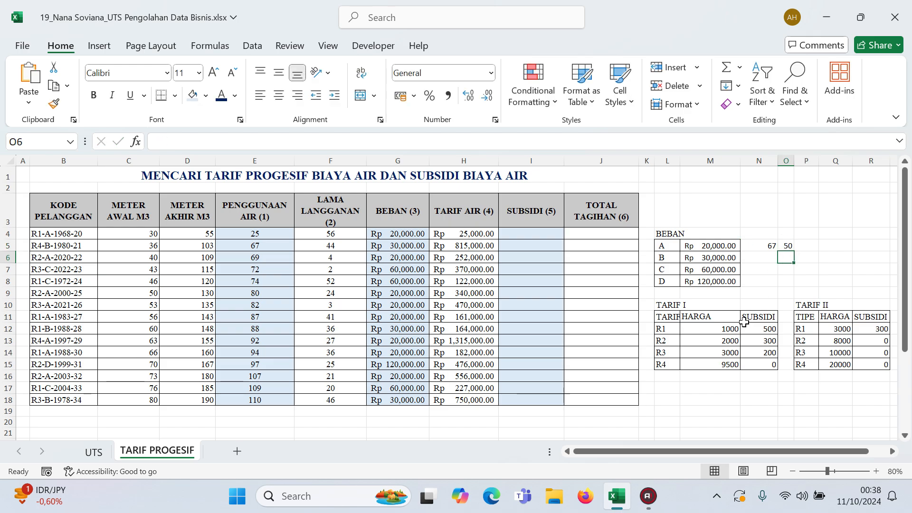
- Calculate the excess usage in O6 with the formula =N5-O5
text(=)
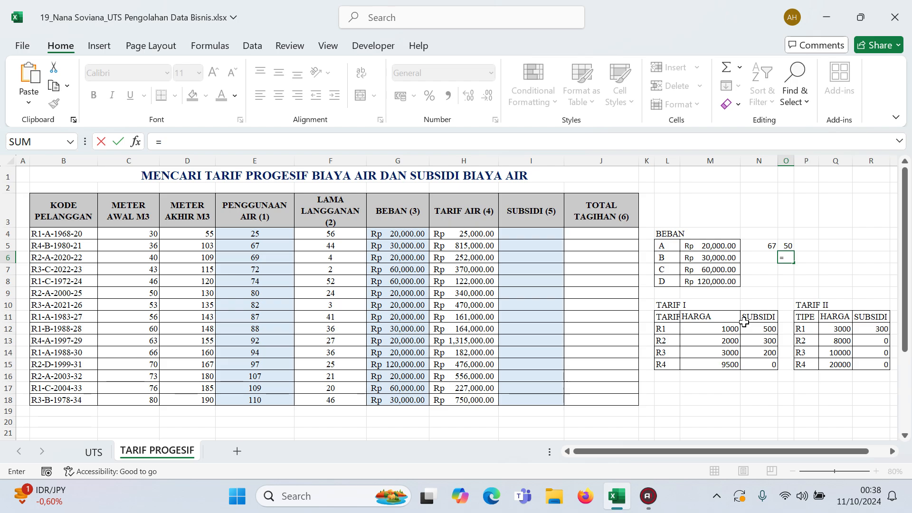
click(761, 244)
text(-)
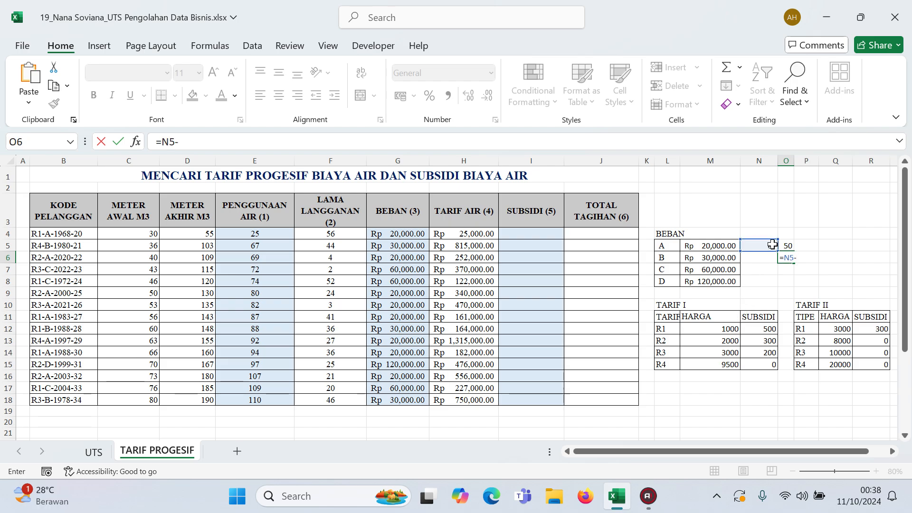
click(784, 244)
key(Return)
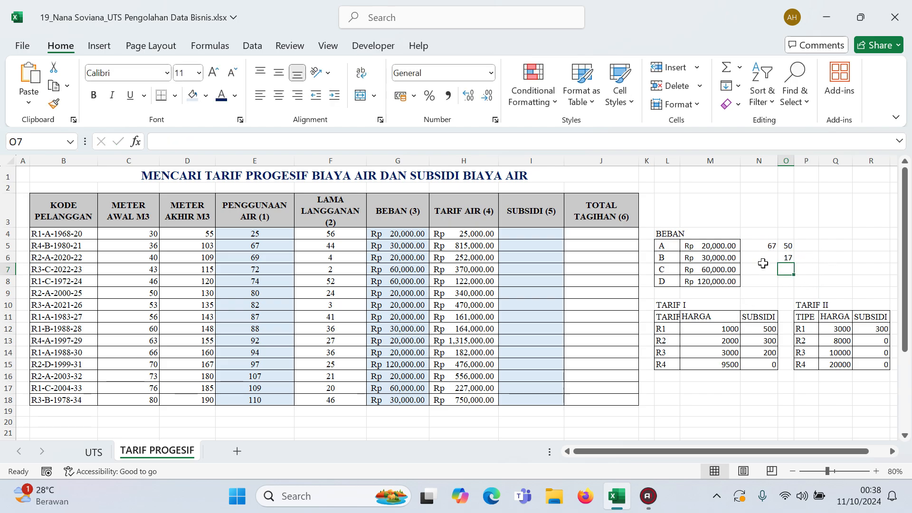
- Calculate the first-tier charge in P5 by multiplying the R4 price of TARIF I by the base usage, =M15*O5
click(807, 247)
text(=)
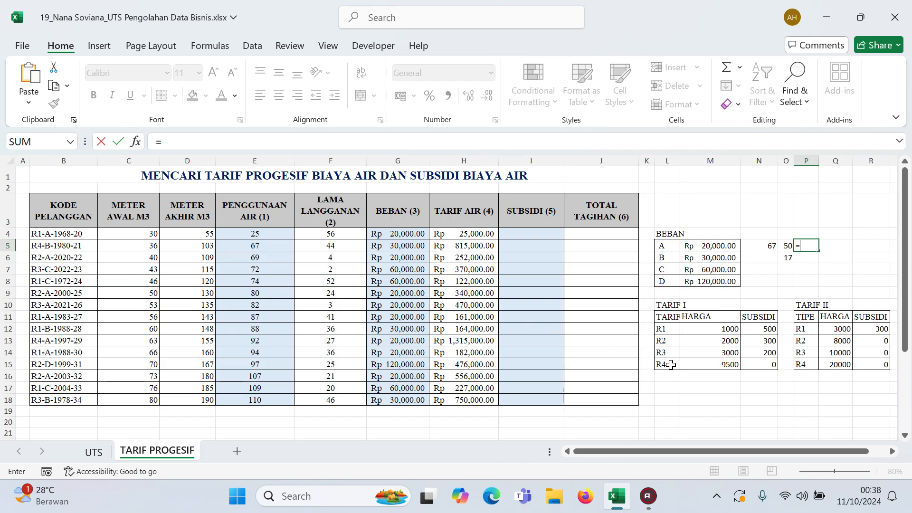
click(727, 365)
text(*)
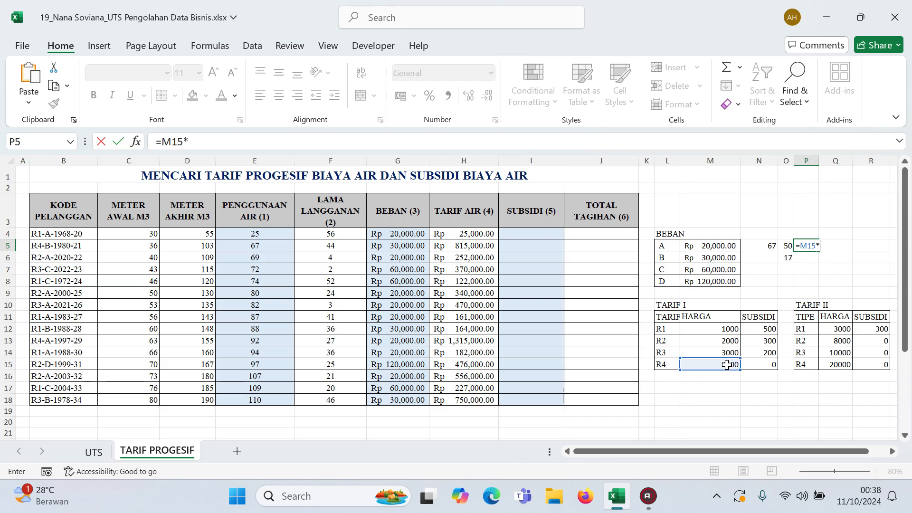
click(788, 245)
key(Return)
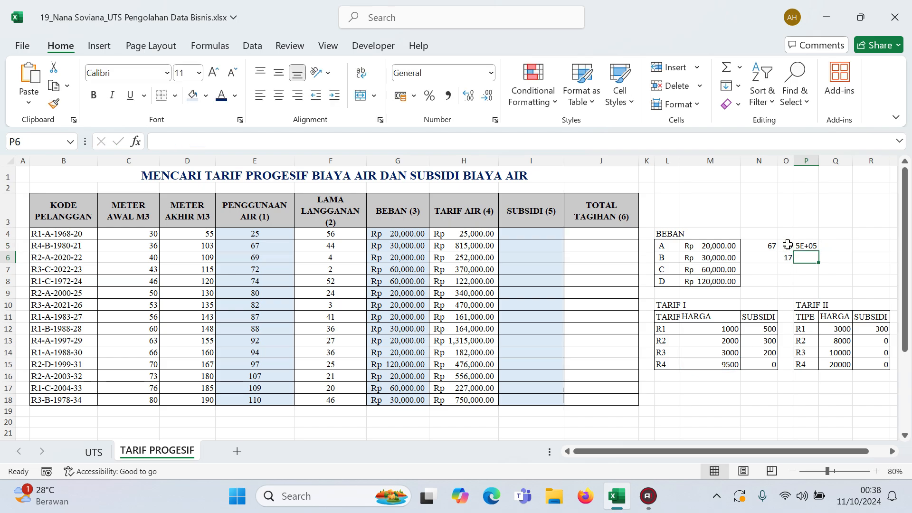
- Rewrite the first-tier charge in P5 with the factors reversed, =O5*M15, and check its cell references
click(806, 245)
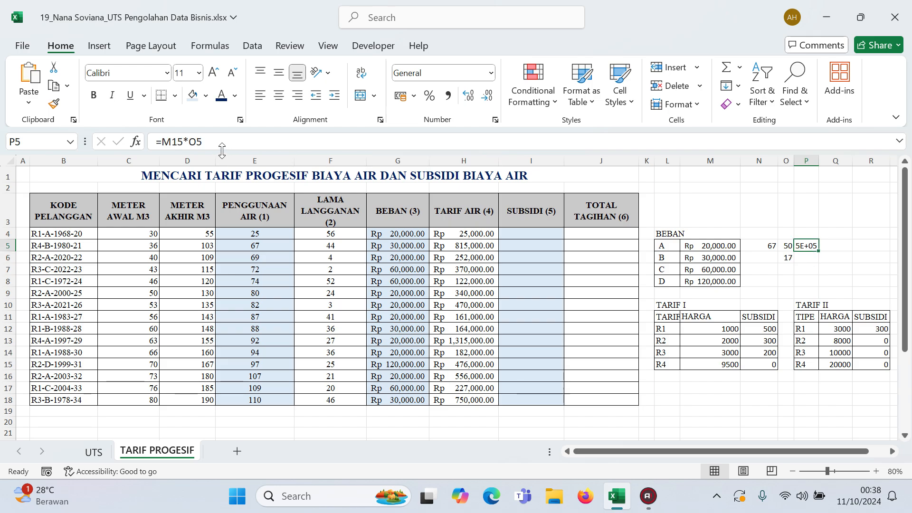
text(=)
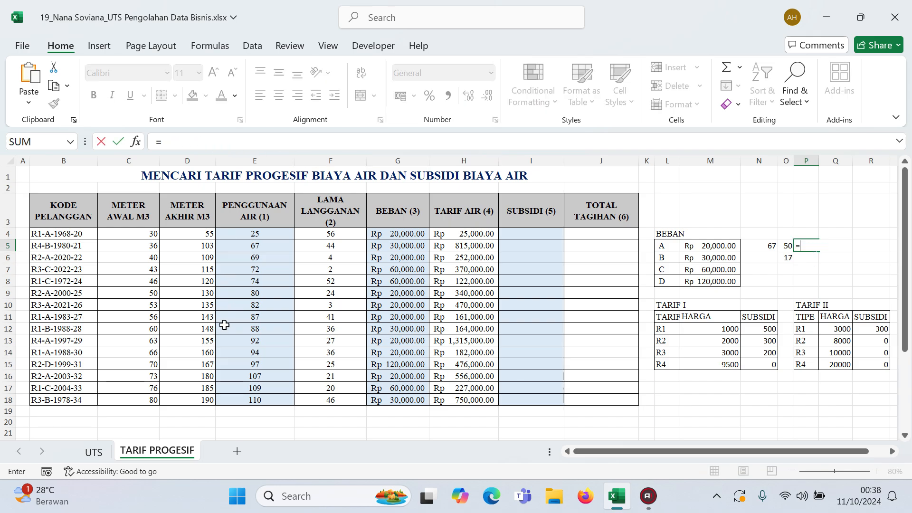
click(786, 247)
text(*)
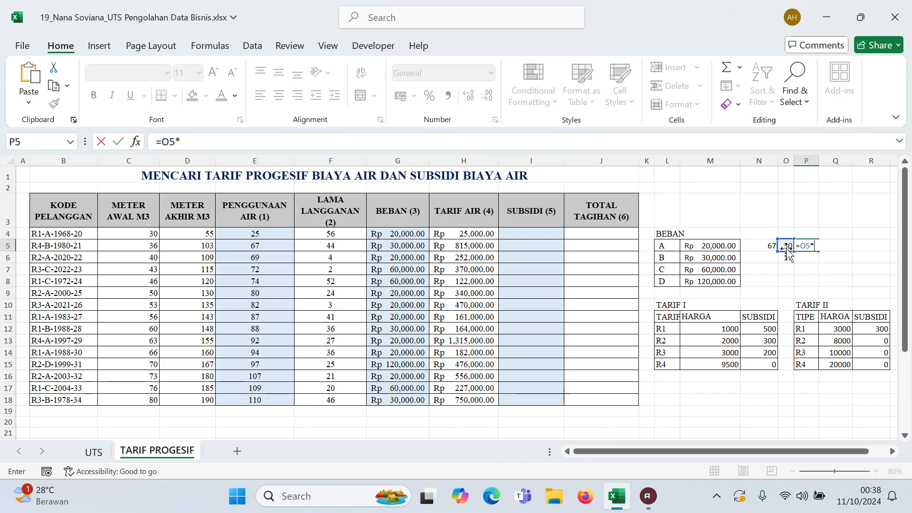
click(730, 362)
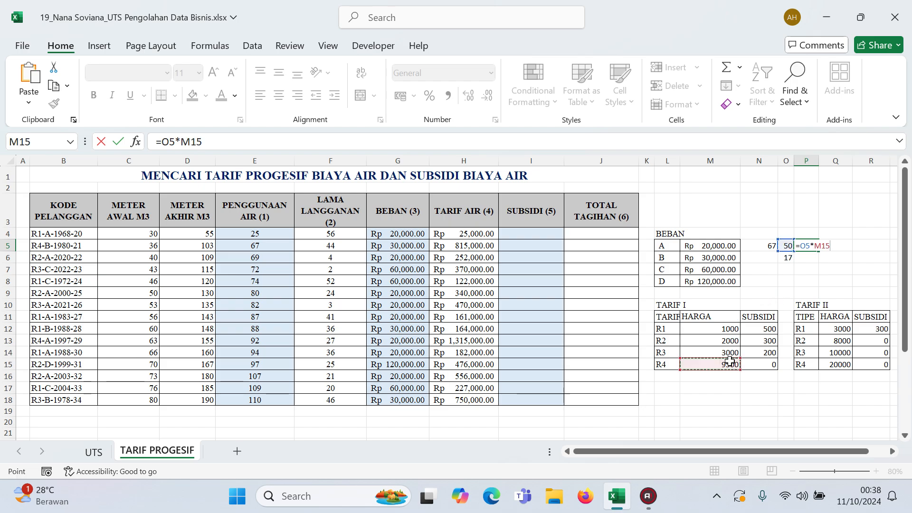
key(Return)
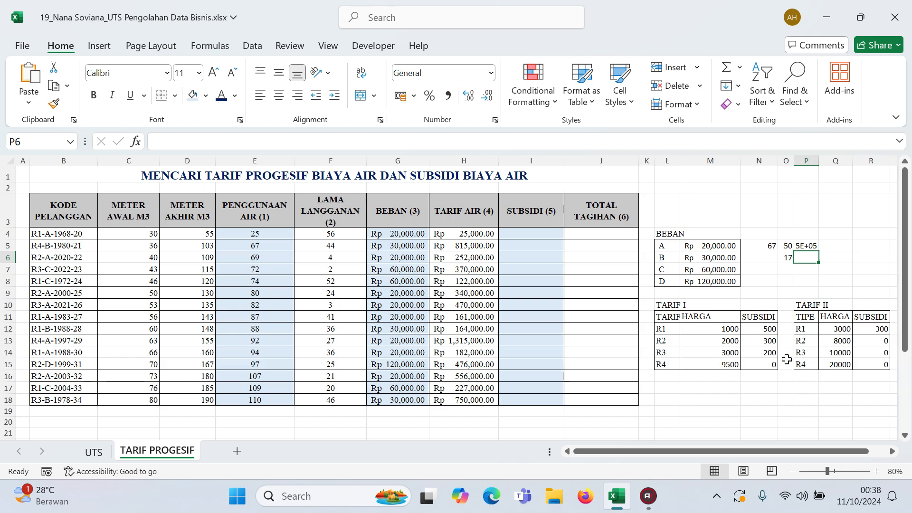
click(811, 244)
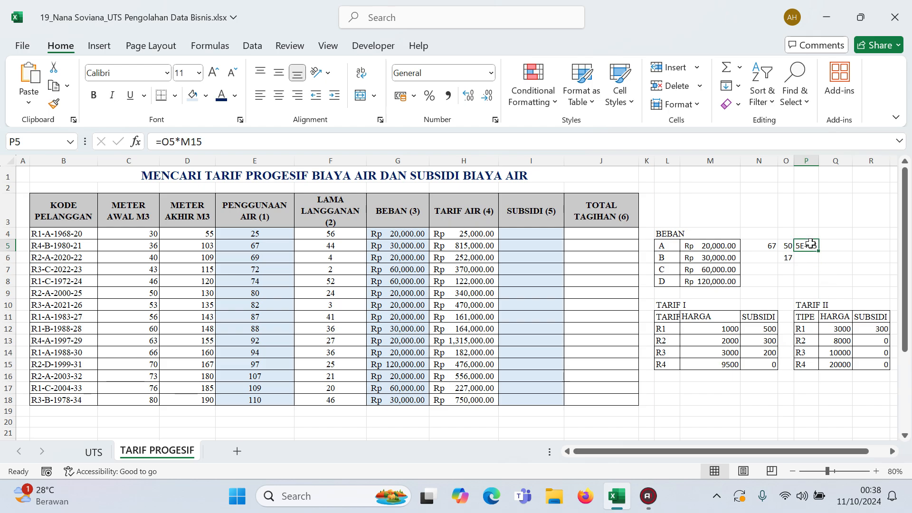
click(202, 140)
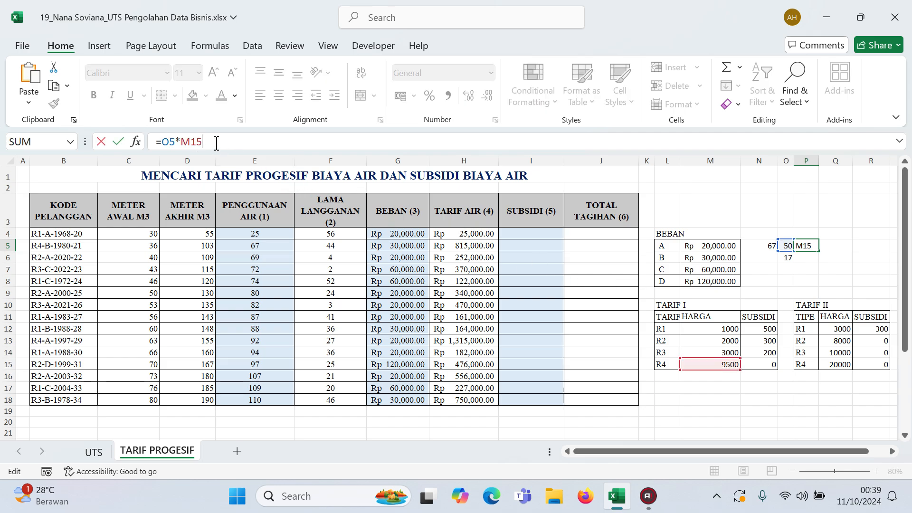
key(Return)
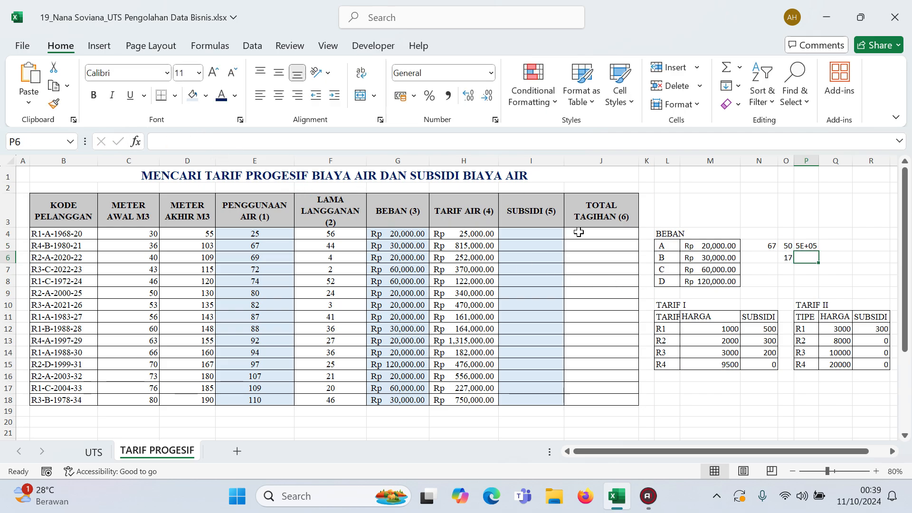
- Replace the formula in P5 with =50*9500 and widen column P enough to show the full number
click(807, 245)
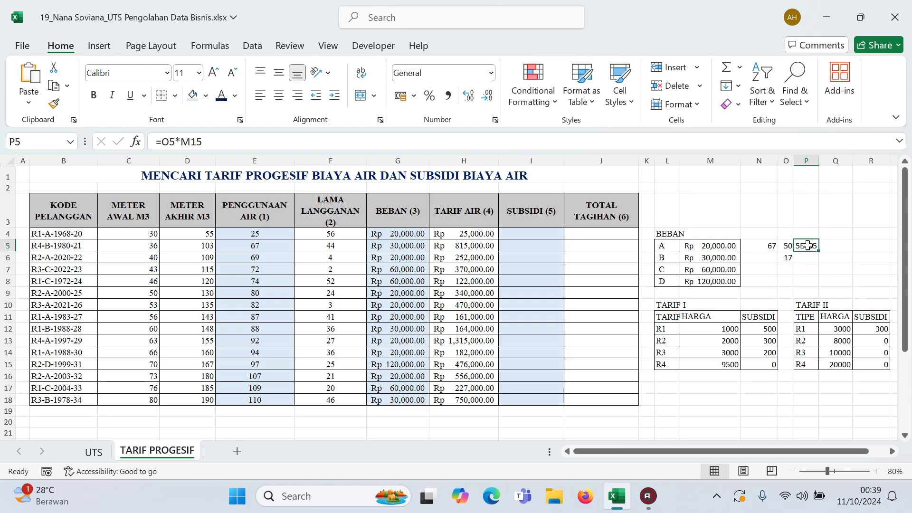
text(=50)
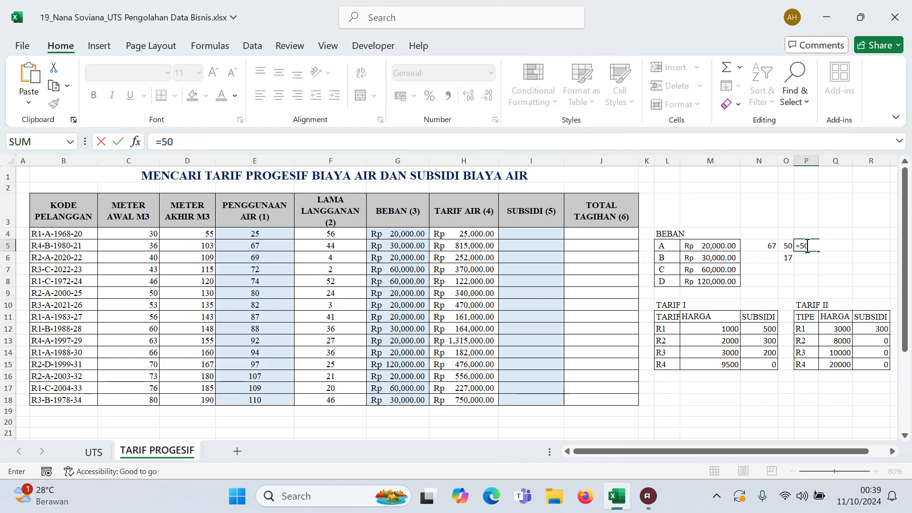
text(*950)
key(Return)
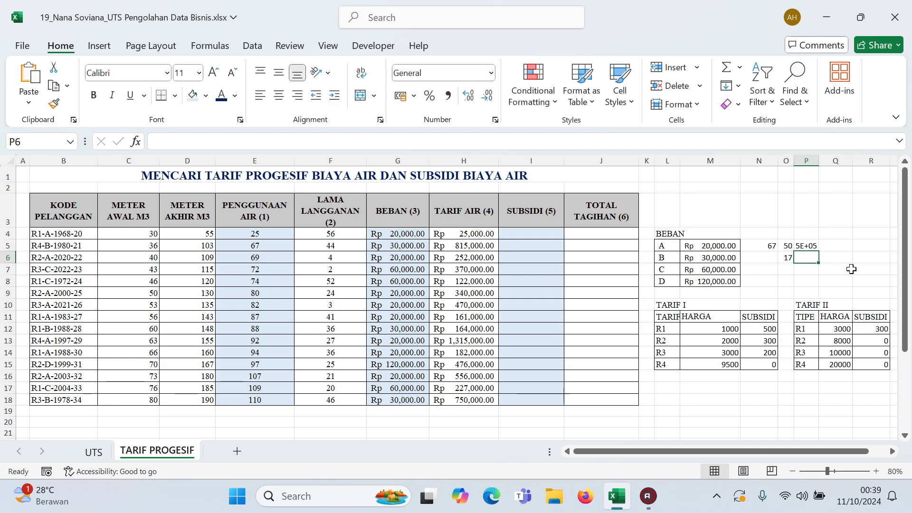
drag(818, 160, 831, 161)
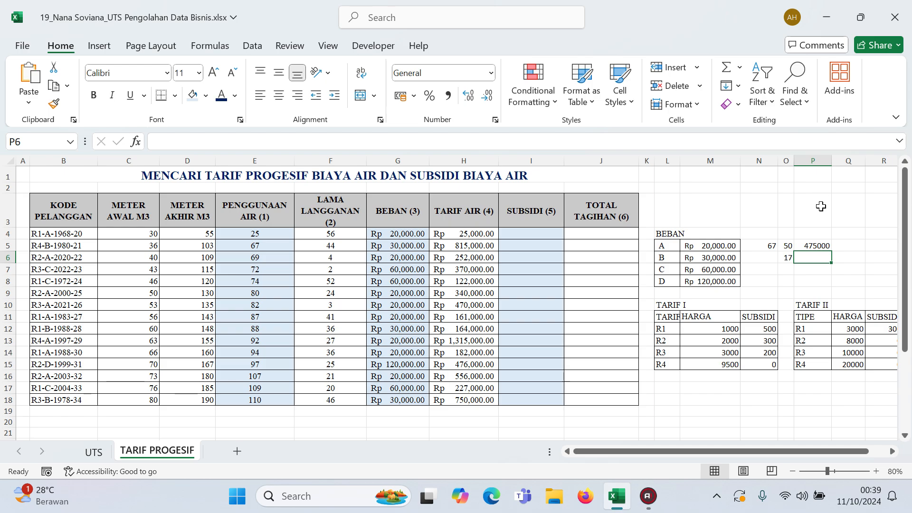
click(816, 245)
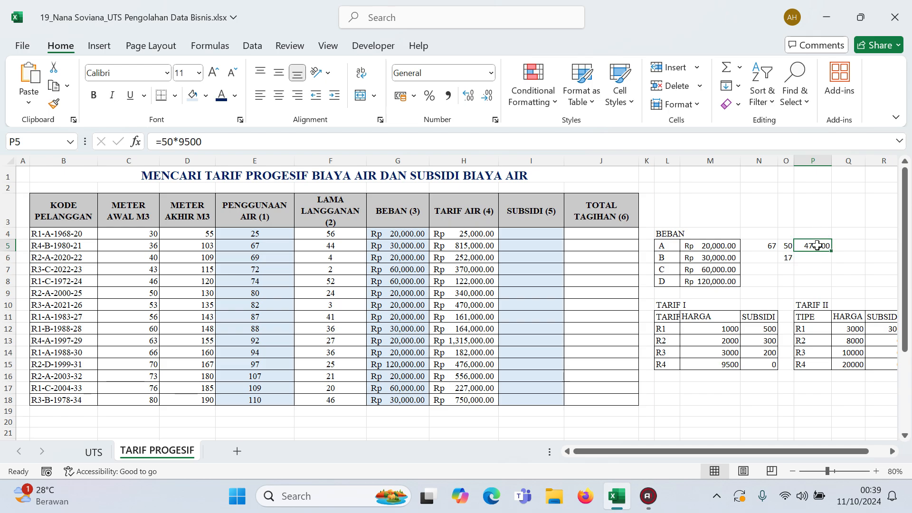
- Calculate the second-tier charge in P6 by multiplying the excess usage by the R4 price of TARIF II, =O6*Q15
click(814, 260)
text(=)
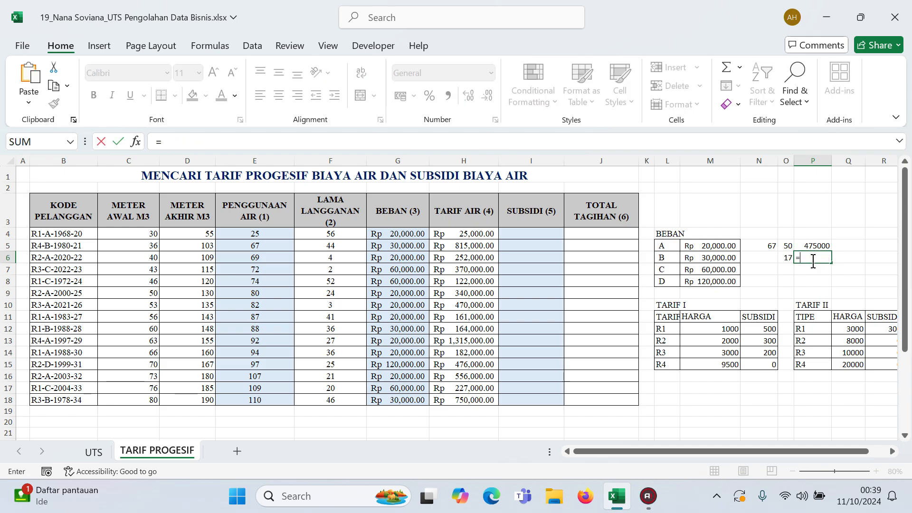
click(784, 255)
text(*)
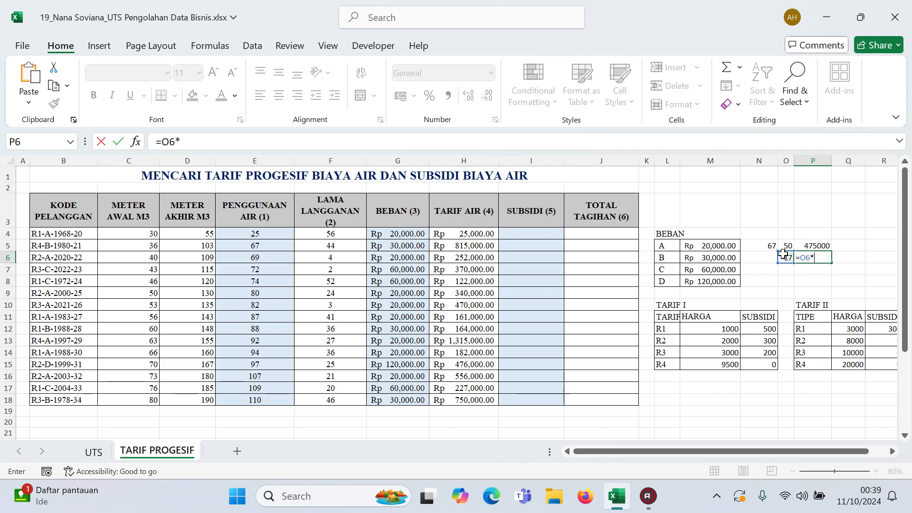
drag(813, 447, 846, 448)
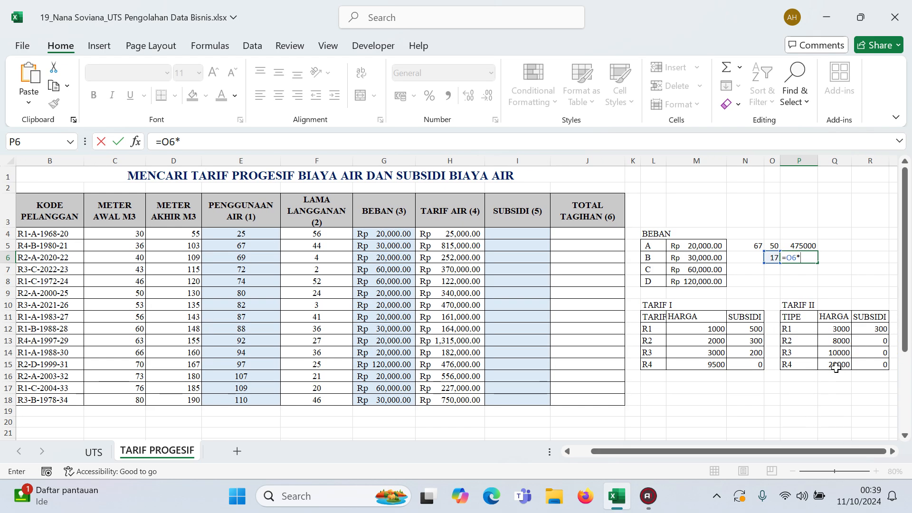
click(834, 367)
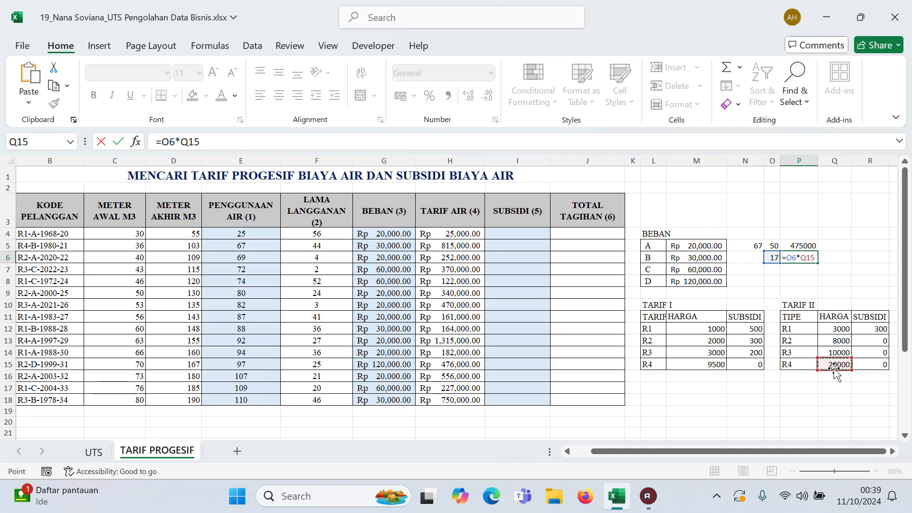
key(Return)
- Add the two tier charges in P7 with the formula =P5+P6
text(=)
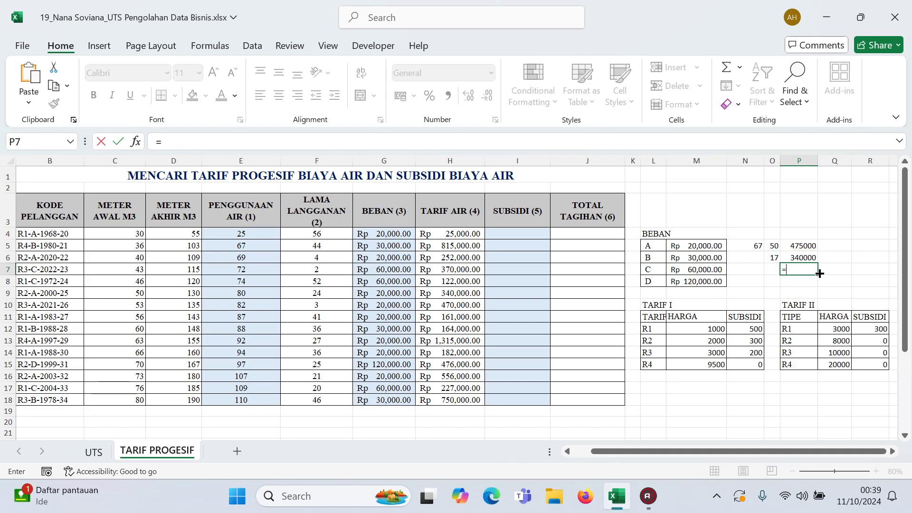
click(804, 246)
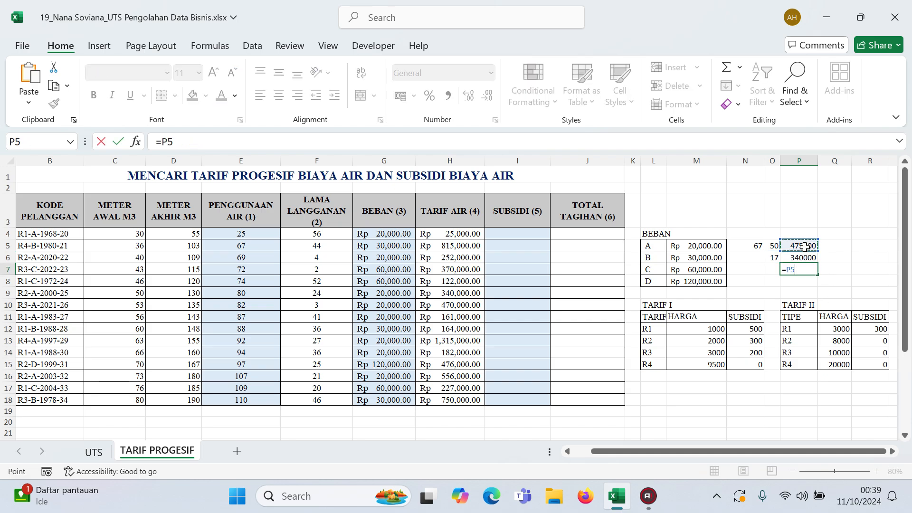
text(+)
click(802, 257)
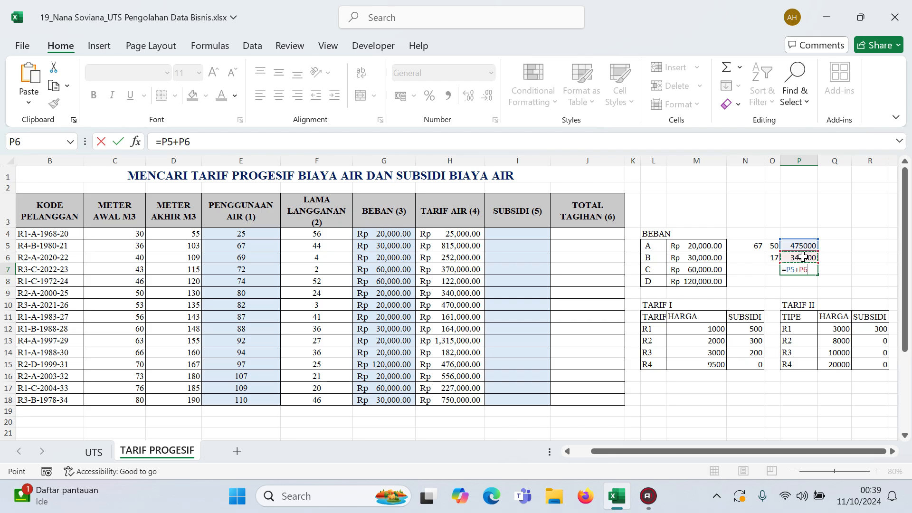
key(Return)
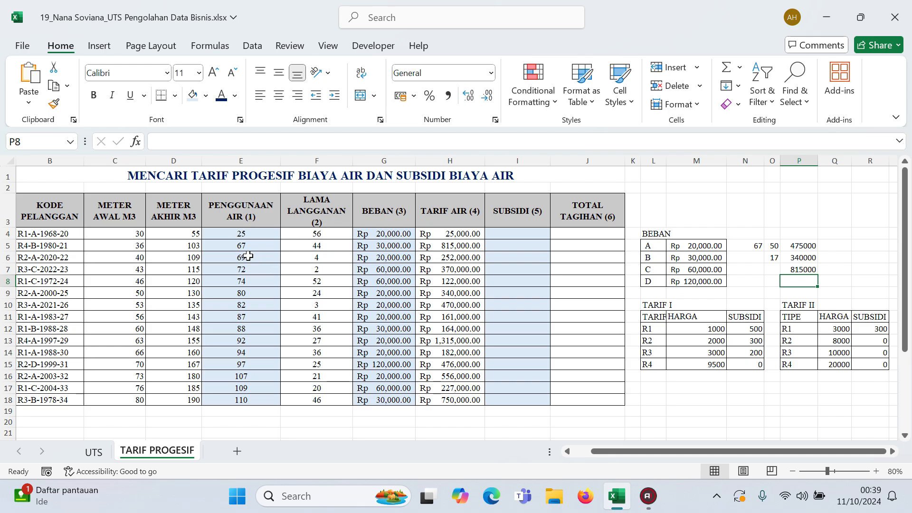
- Clear the trial charges in P5:P7 and set the usage in N5 to 69 for checking the next customer
drag(795, 245, 797, 265)
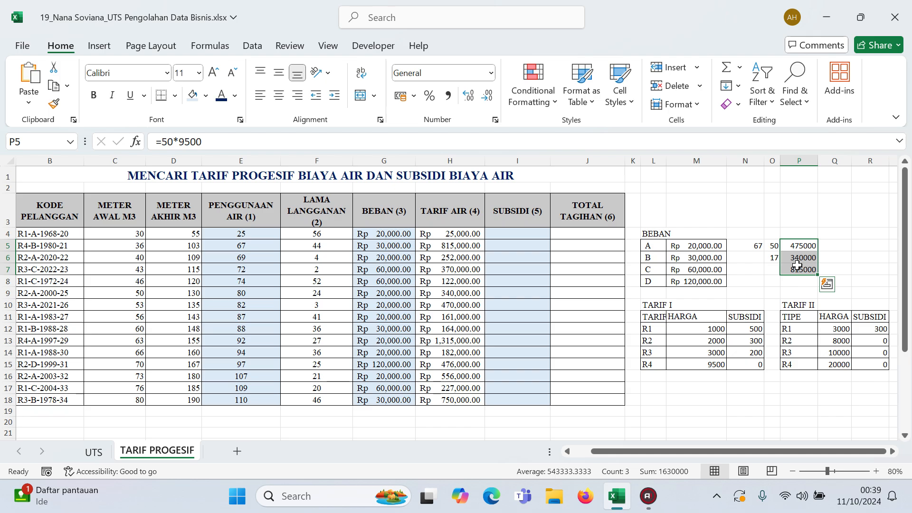
key(Delete)
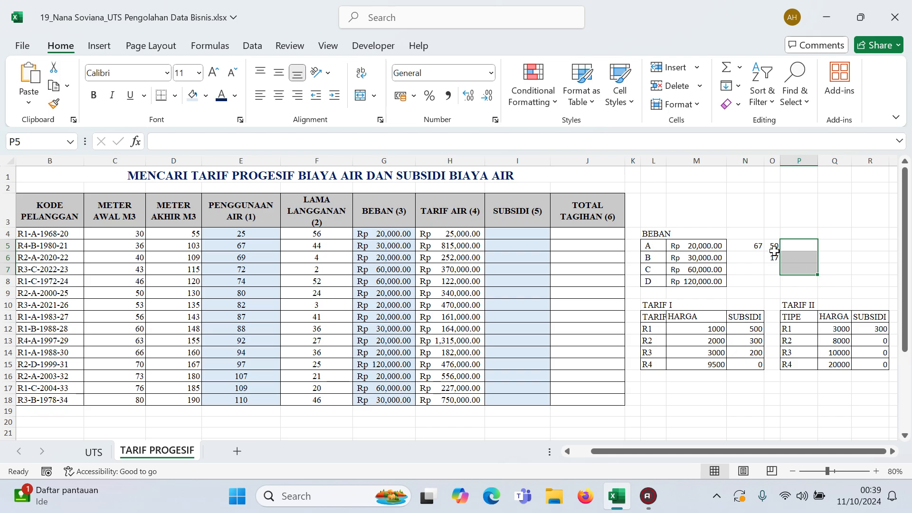
click(754, 246)
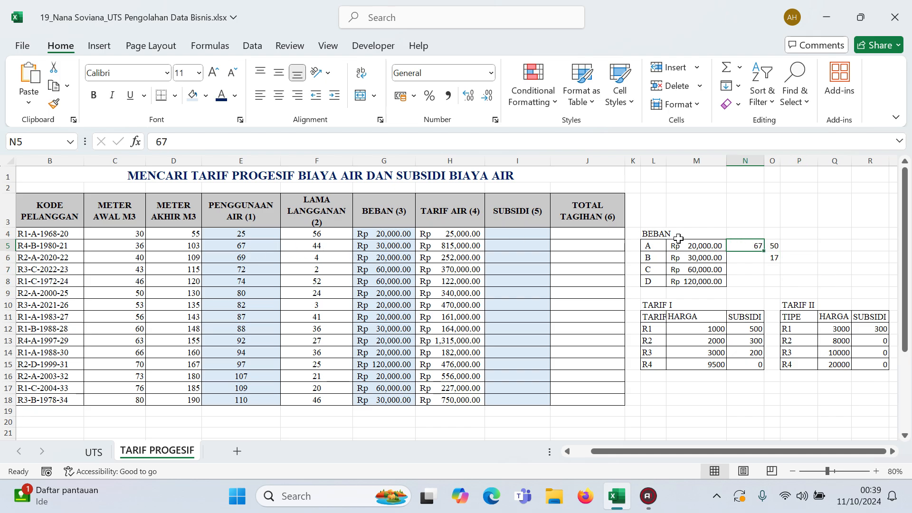
text(69)
key(Return)
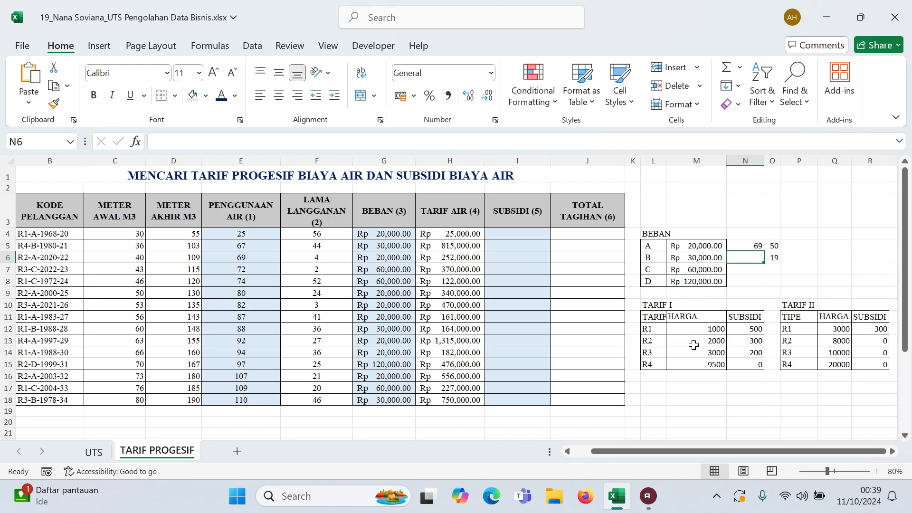
- Calculate the first-tier charge in P5 by multiplying the 50 in O5 by the R2 price of TARIF I, =O5*M13
click(794, 245)
text(=)
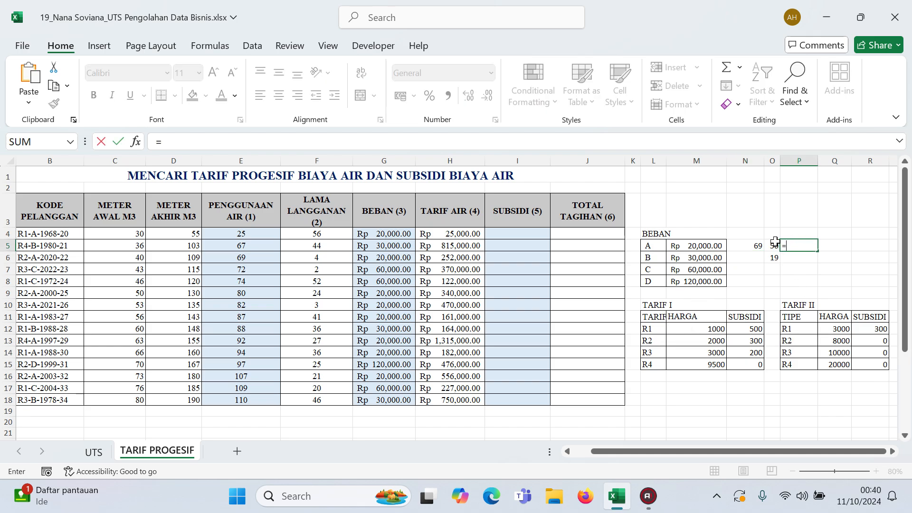
click(774, 244)
text(*)
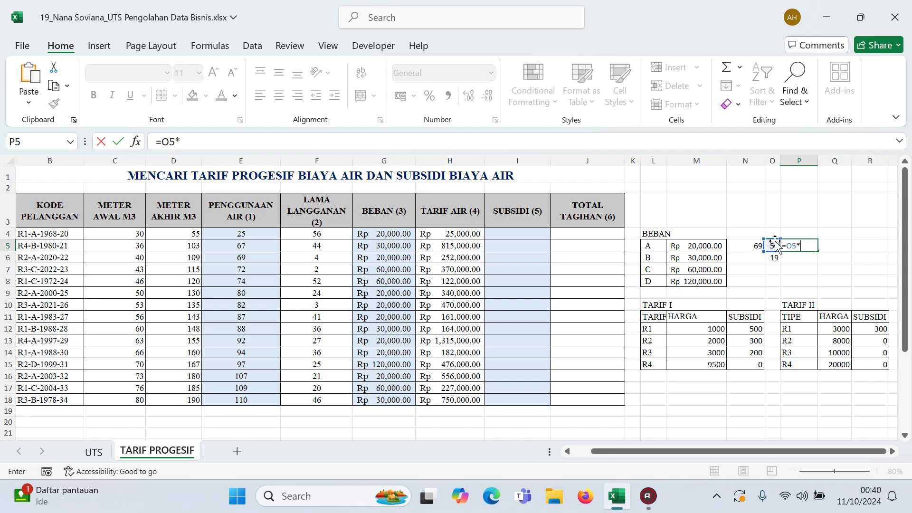
click(720, 338)
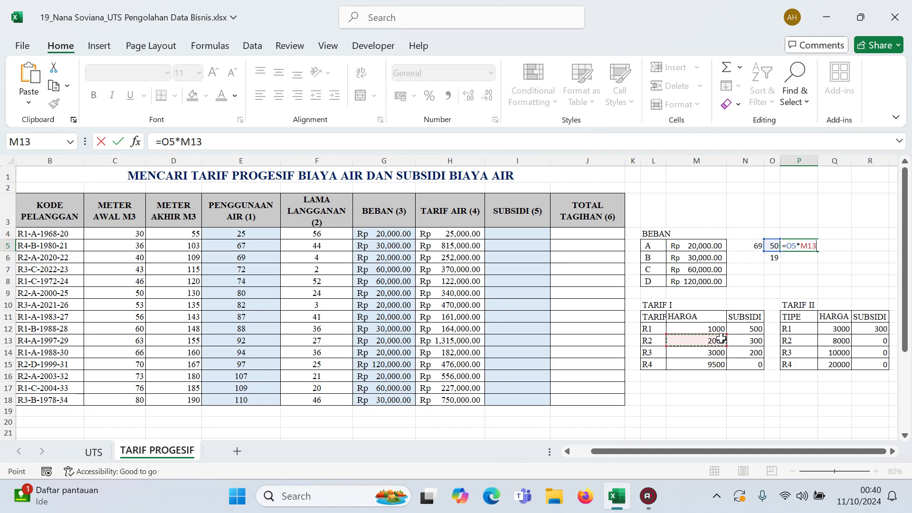
key(Return)
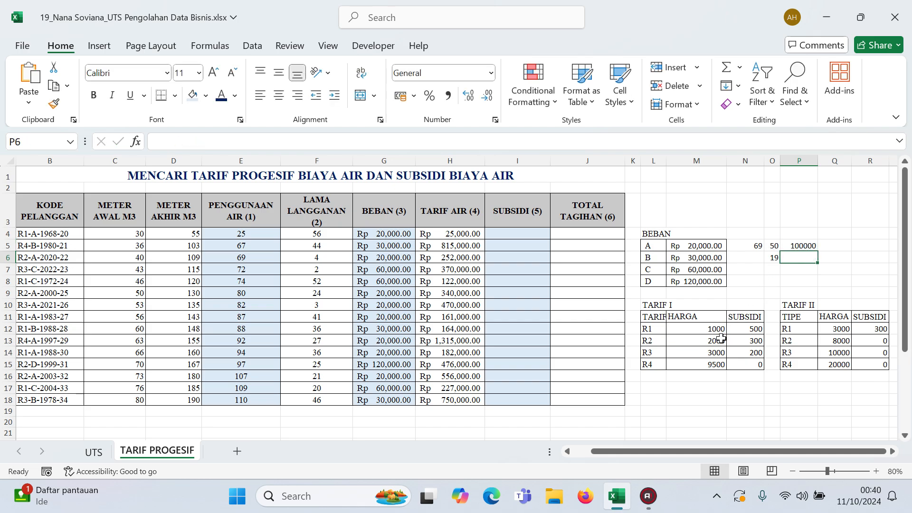
- Calculate the second-tier charge in P6 by multiplying the excess usage by the R2 price of TARIF II, =O6*Q13
click(767, 259)
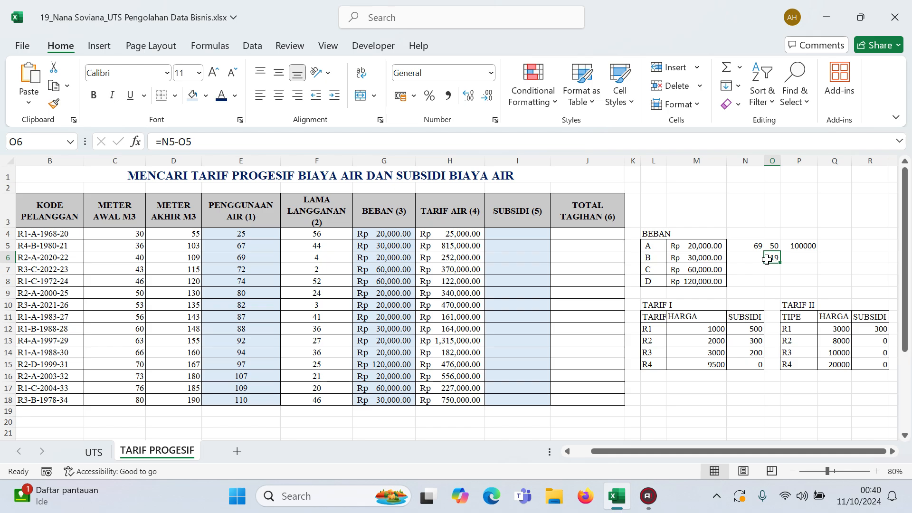
click(791, 258)
text(=)
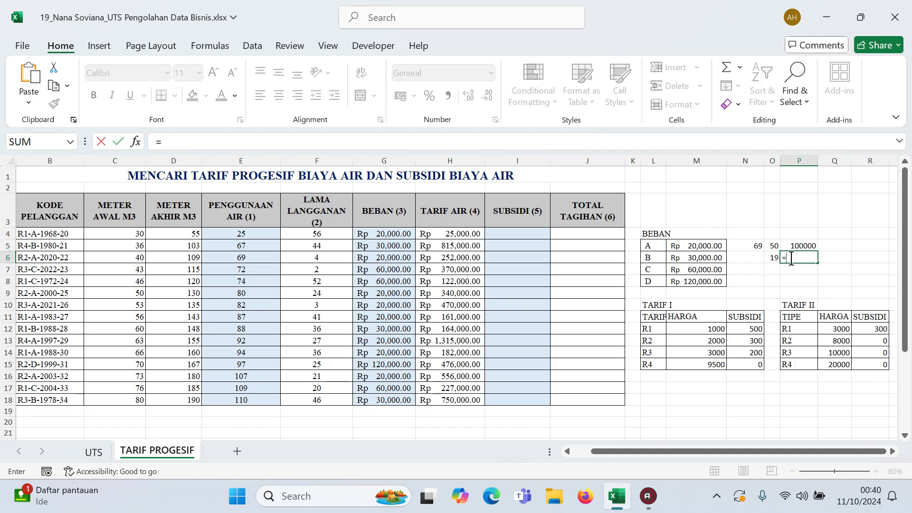
click(770, 257)
text(*)
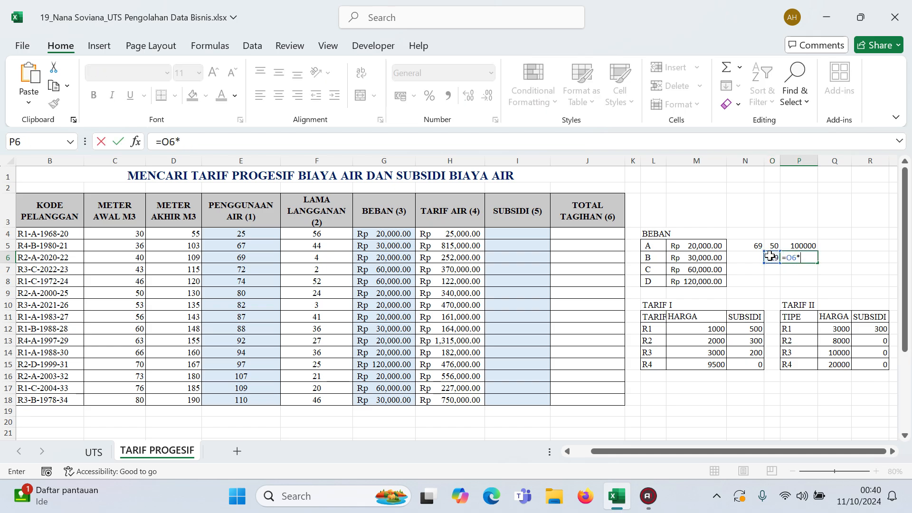
click(840, 341)
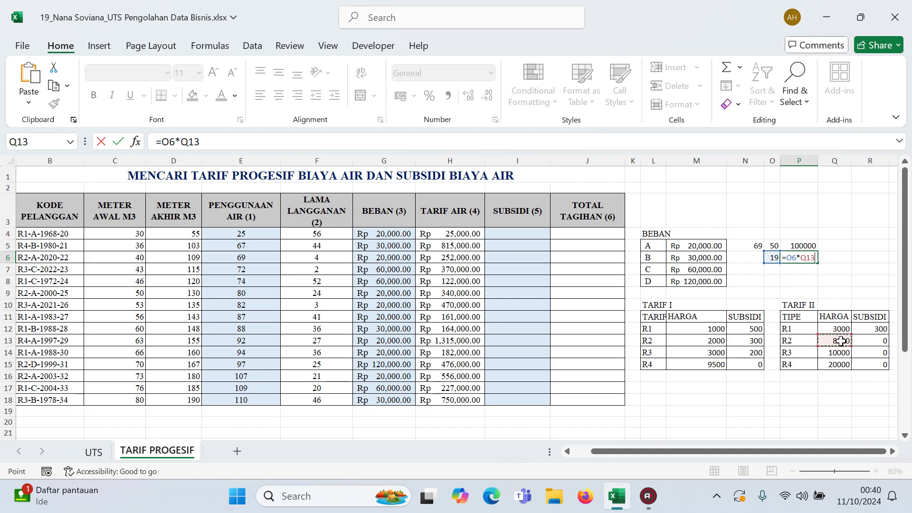
key(Return)
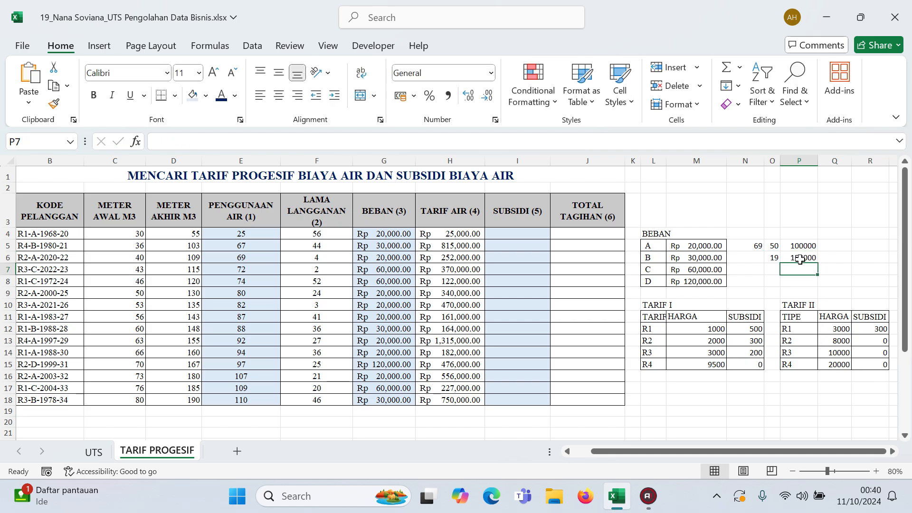
- Sum both tier charges in P7 with =P5+P6 and compare the sum with the tariff in H6
text(=)
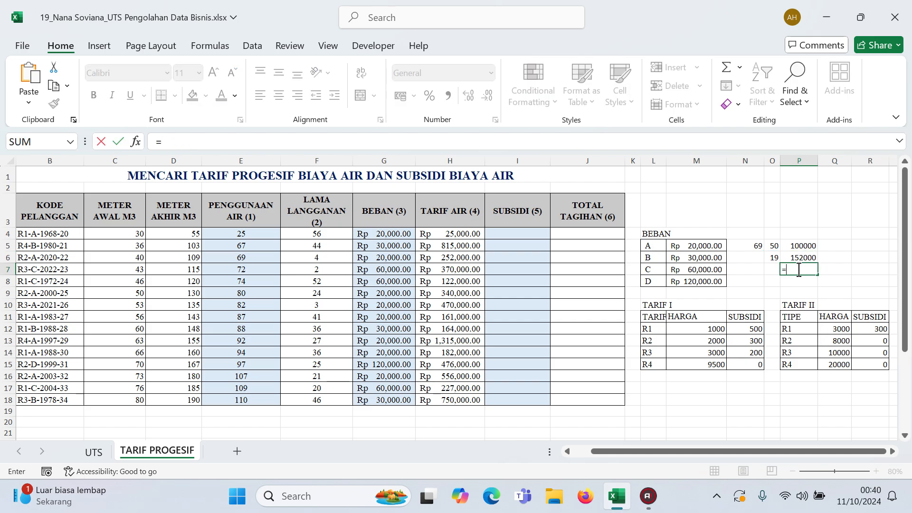
click(794, 242)
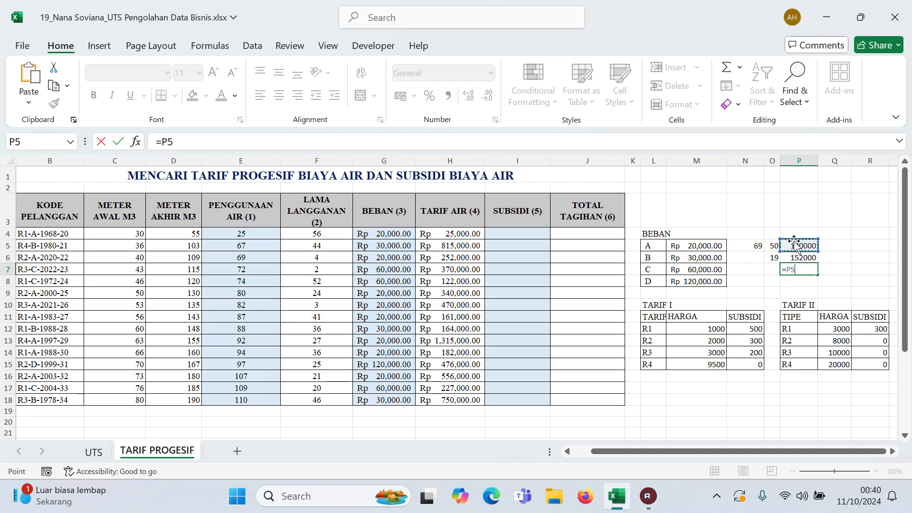
text(+)
click(795, 256)
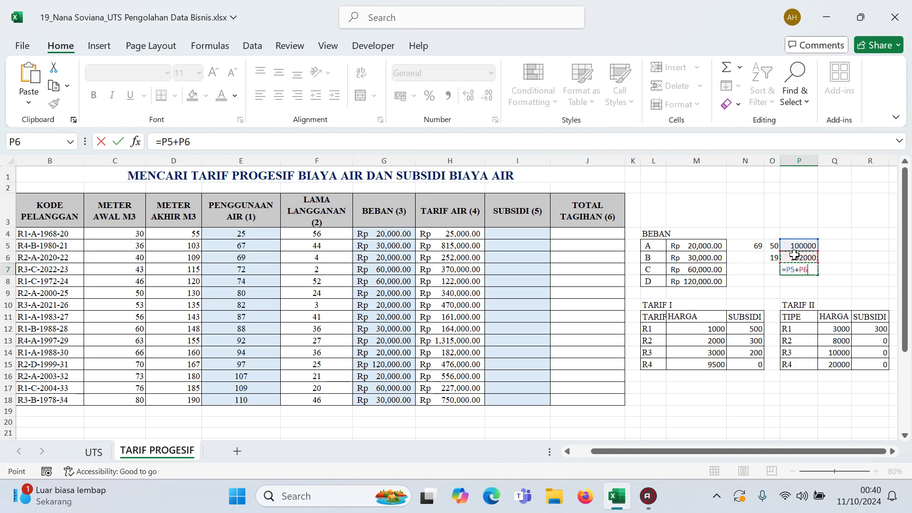
key(Return)
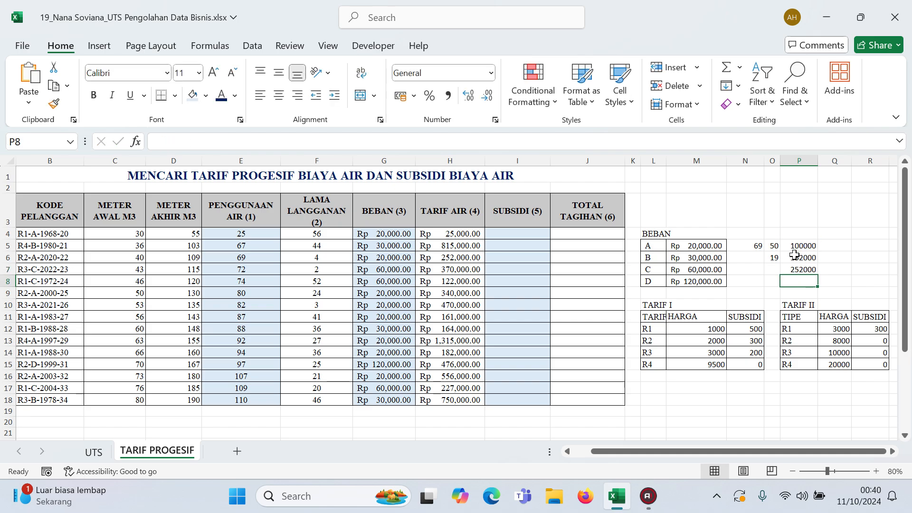
click(481, 257)
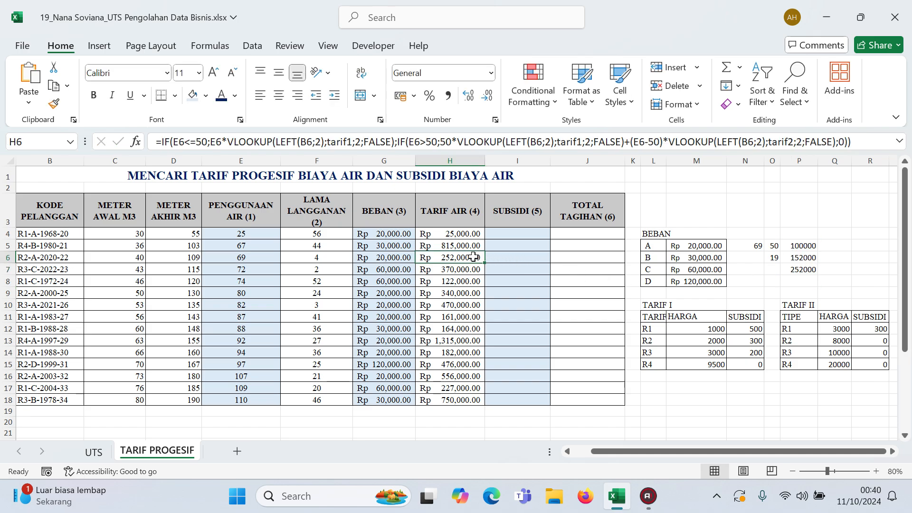
- Clear the manual check calculations in N5:P7
click(574, 269)
drag(757, 246, 786, 268)
key(Delete)
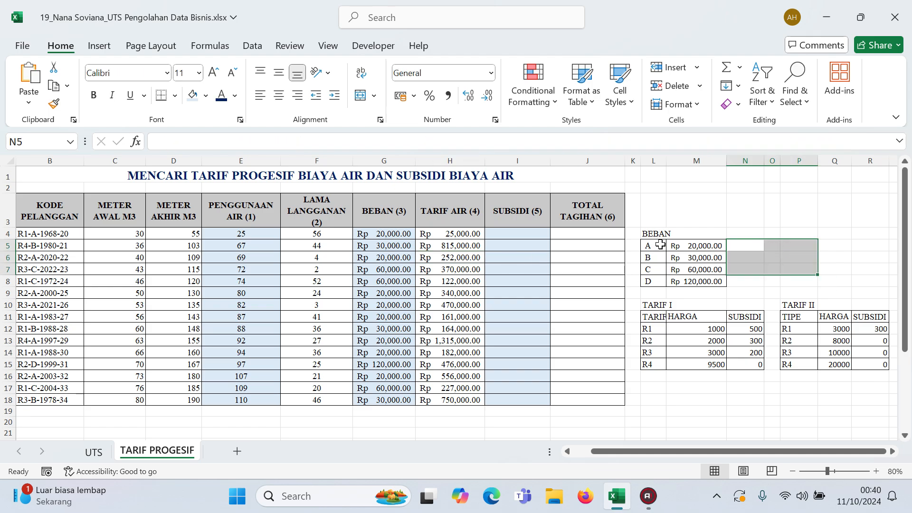
click(522, 235)
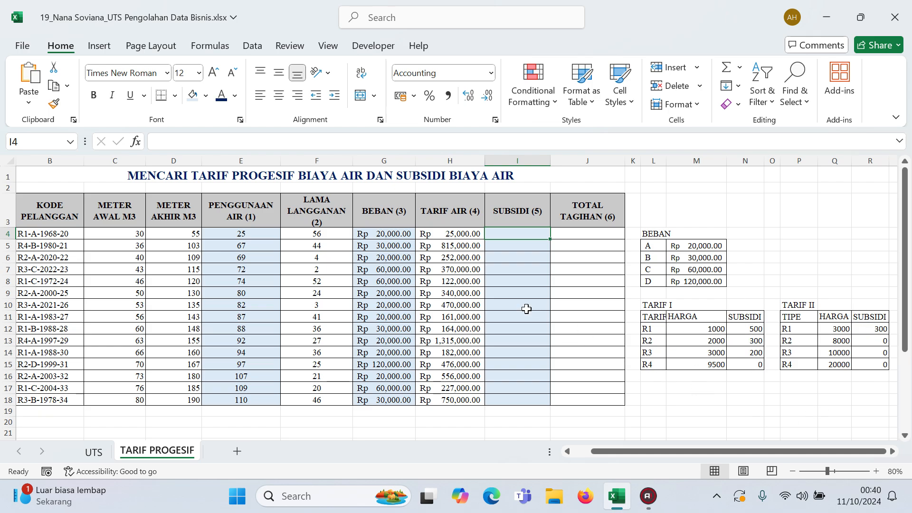
text(=)
key(Escape)
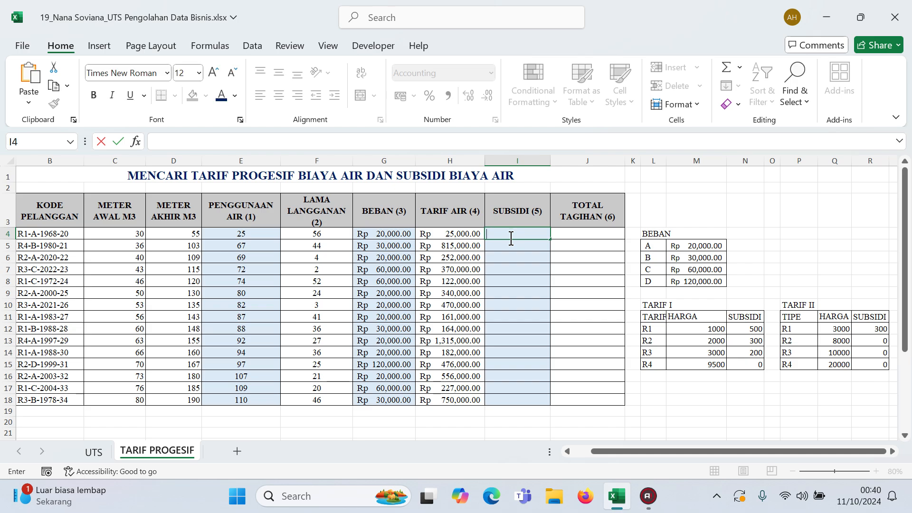
- Copy the full text of the TARIF AIR formula in H4 and paste it into the SUBSIDI cell I4
click(472, 234)
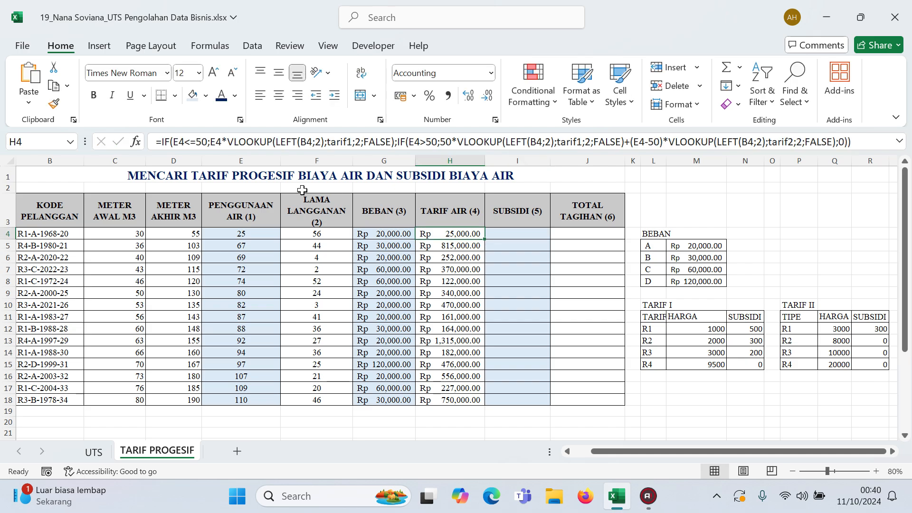
drag(156, 141, 868, 153)
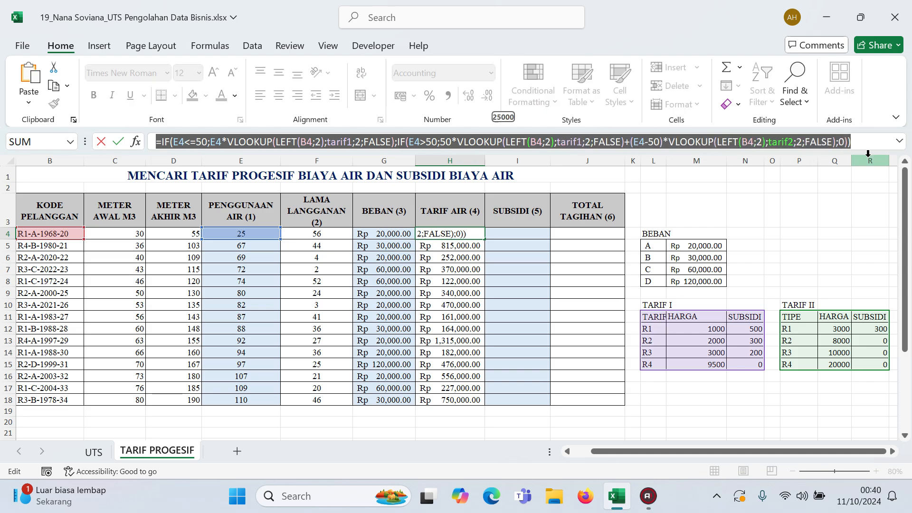
key(Return)
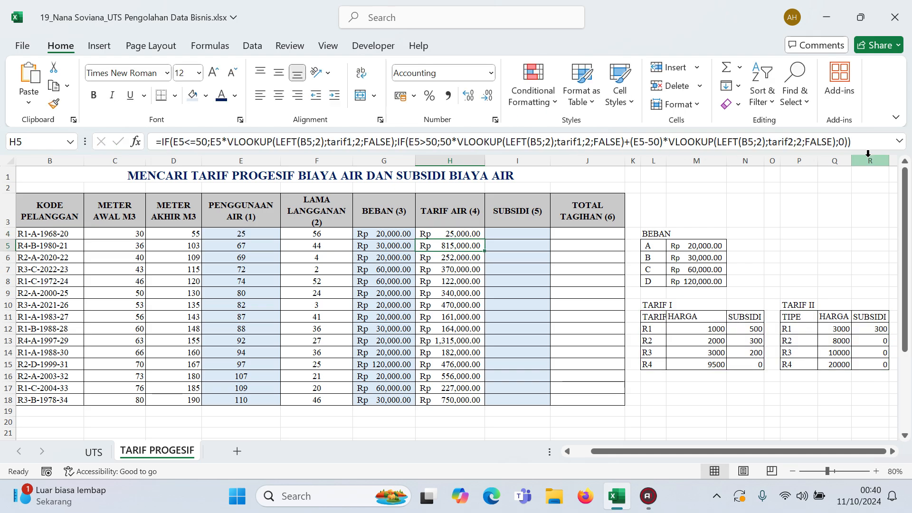
click(535, 231)
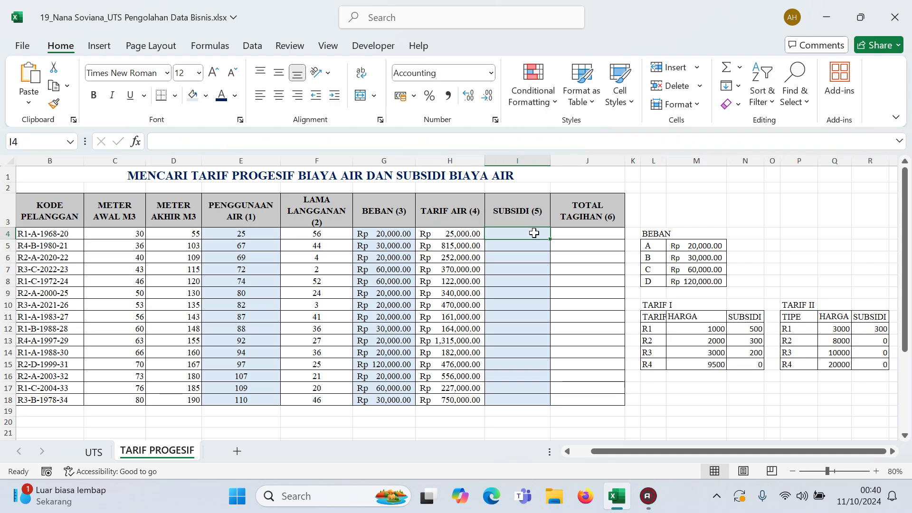
click(200, 139)
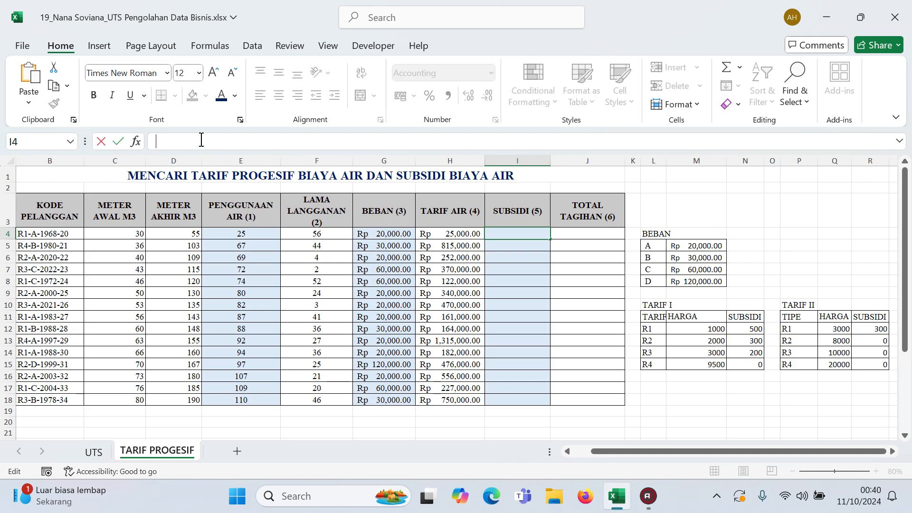
key(ctrl+v)
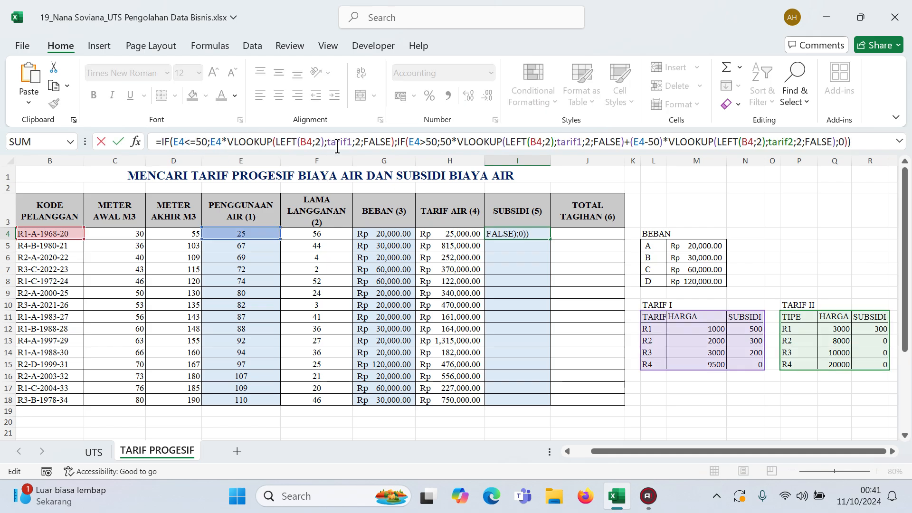
- Change the column index to 3 in all three VLOOKUPs of the I4 formula and fill it down to I18
click(359, 142)
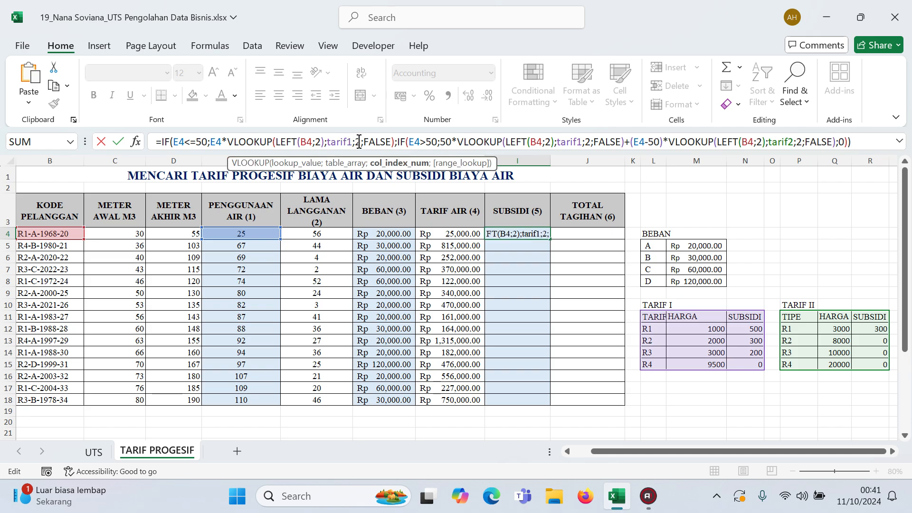
key(BackSpace)
click(589, 141)
key(BackSpace)
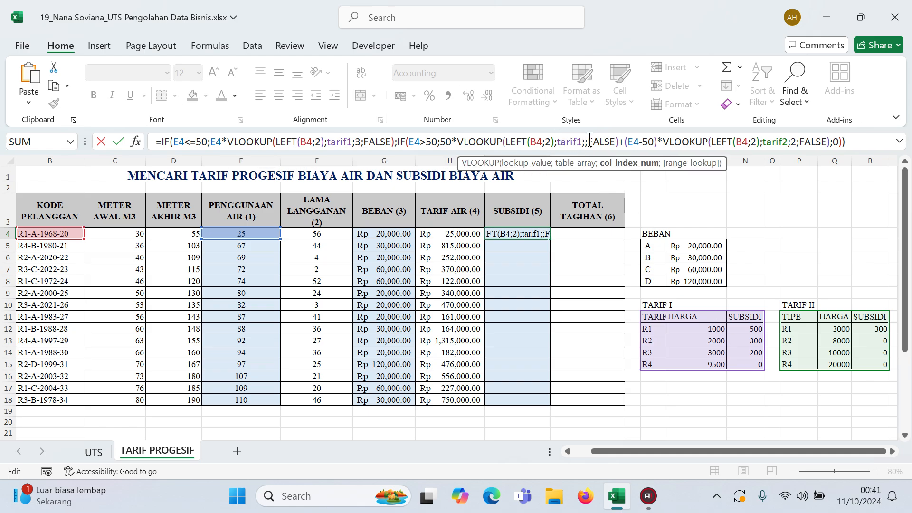
text(3)
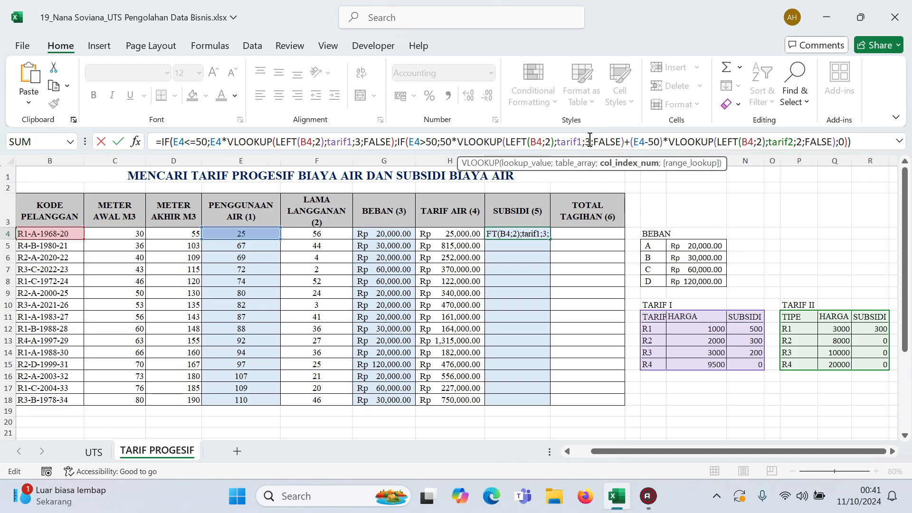
click(798, 136)
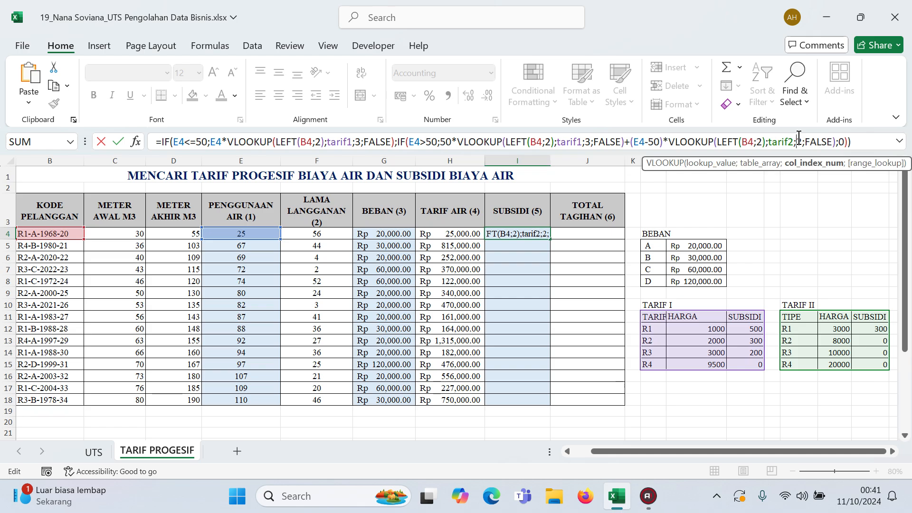
key(BackSpace)
text(3)
key(ctrl+Return)
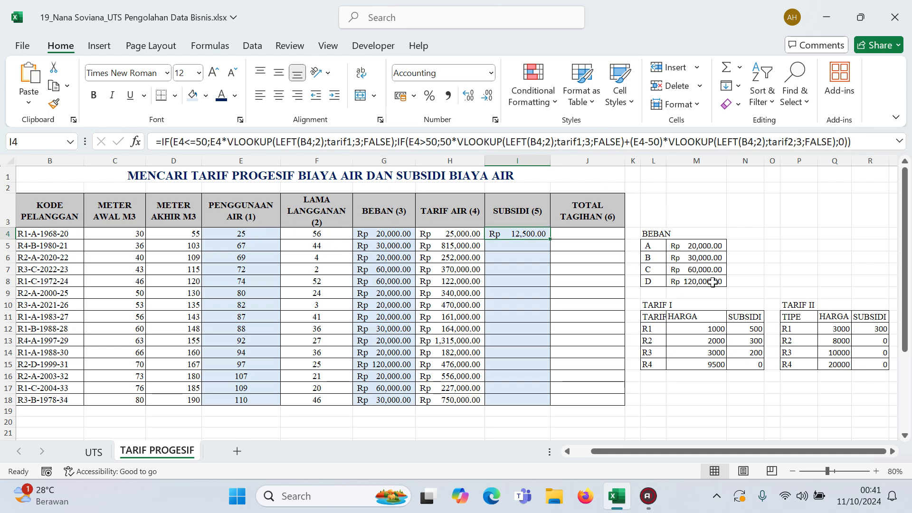
double_click(551, 239)
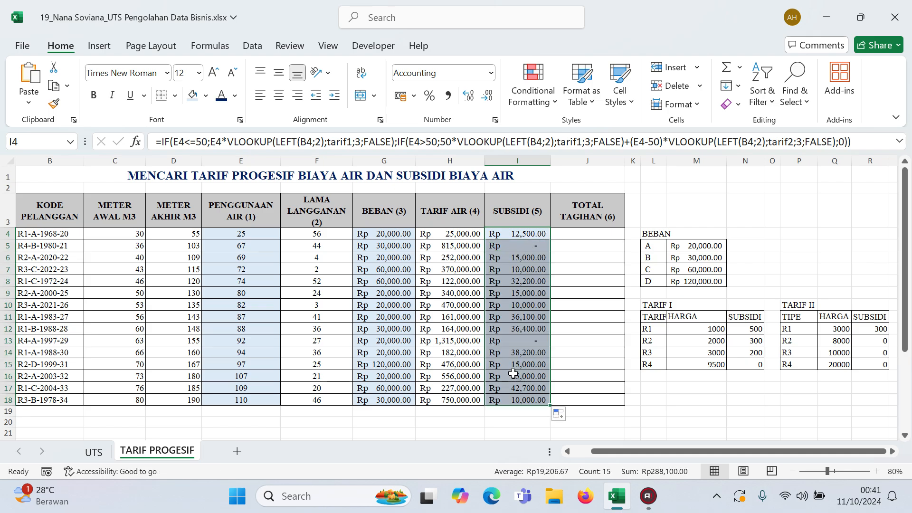
- Calculate TOTAL TAGIHAN in J4 with the formula =G4+H4+I4 and fill it down to J18
click(583, 240)
click(584, 234)
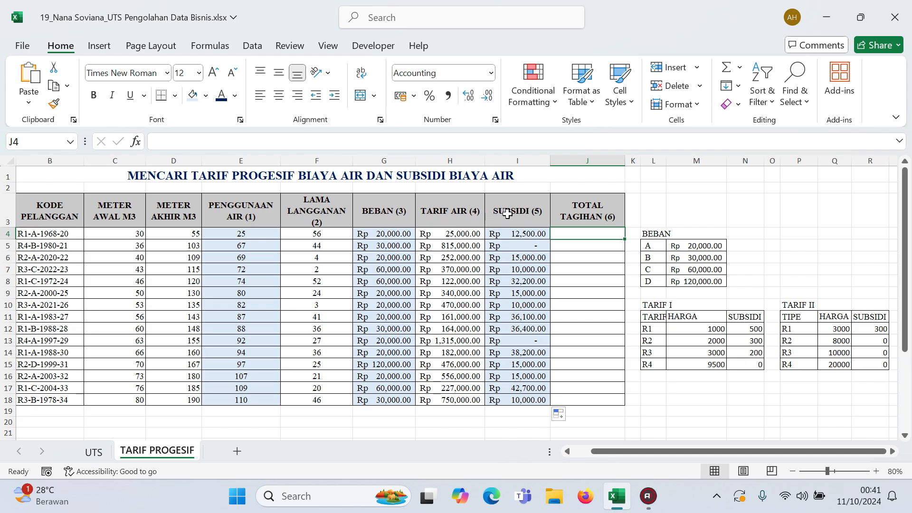
text(=)
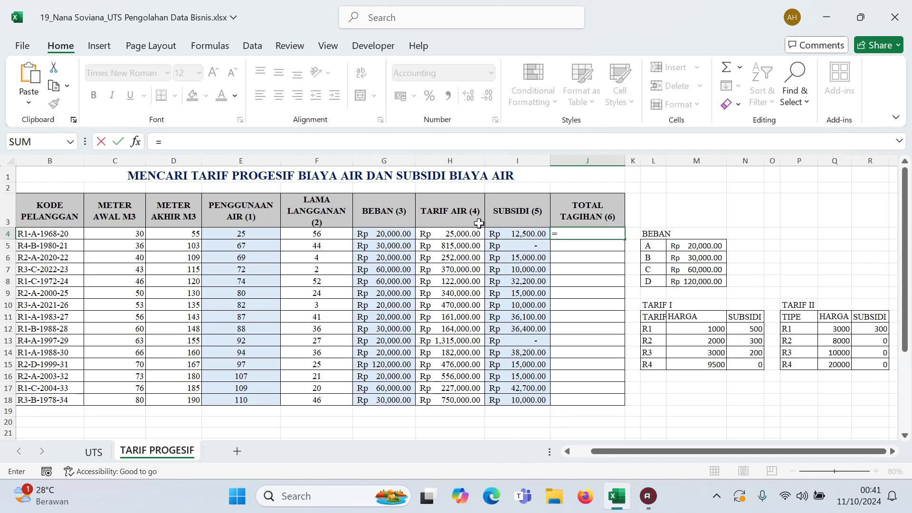
click(397, 233)
text(+)
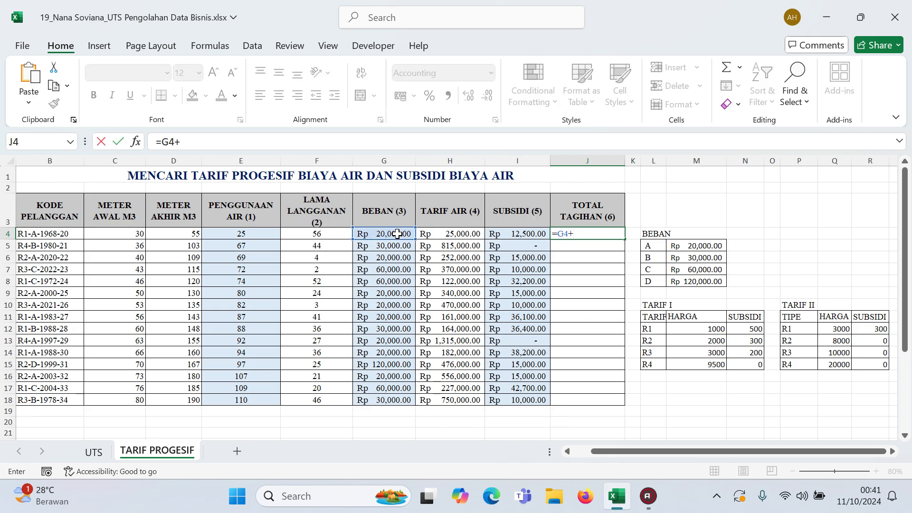
click(429, 234)
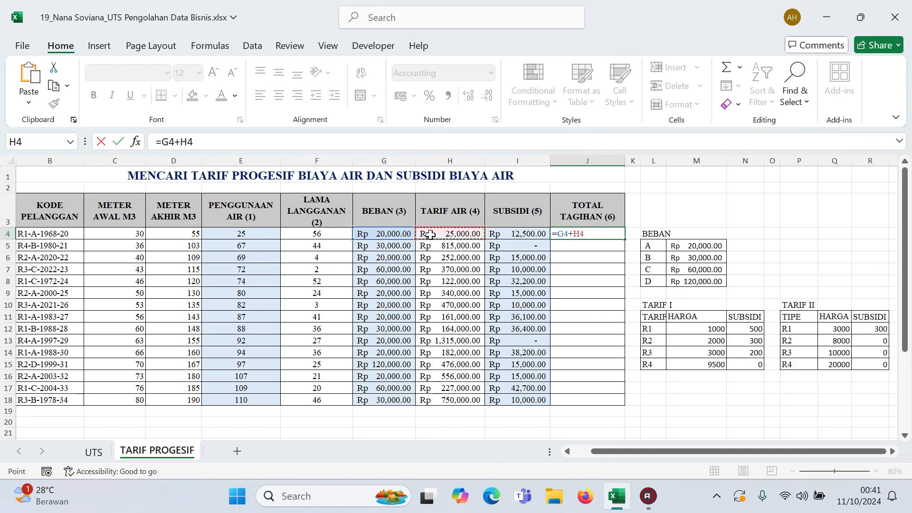
text(+)
click(504, 236)
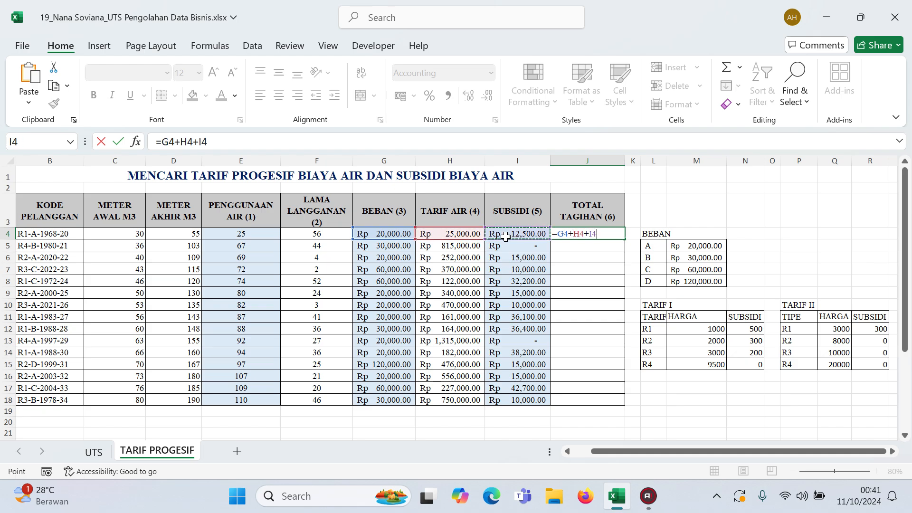
key(Return)
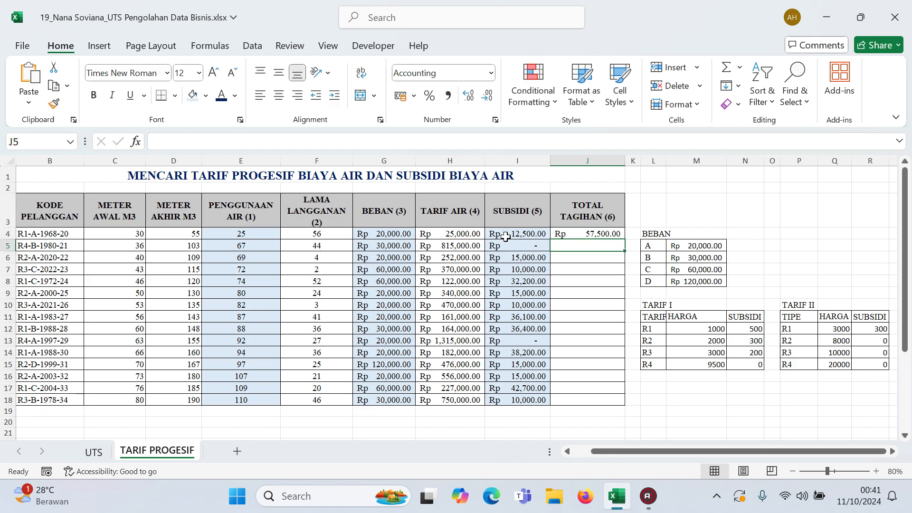
click(590, 234)
double_click(625, 240)
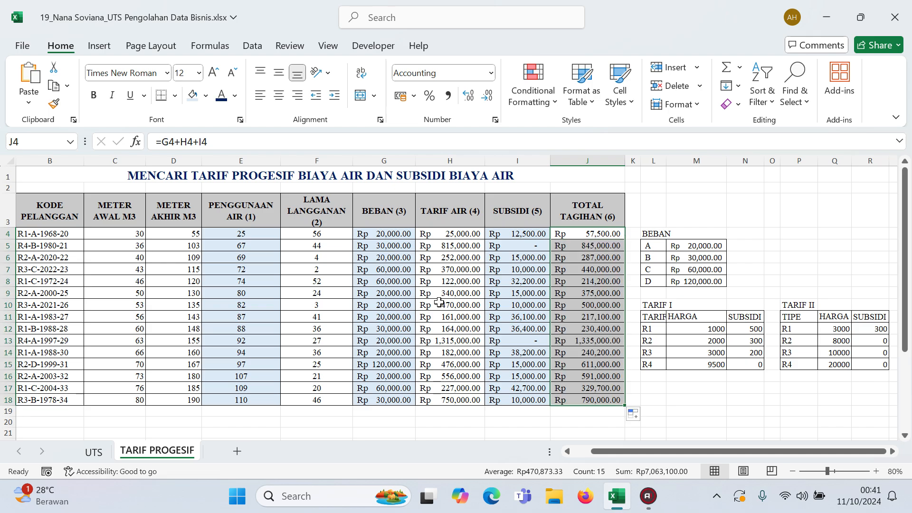
click(646, 212)
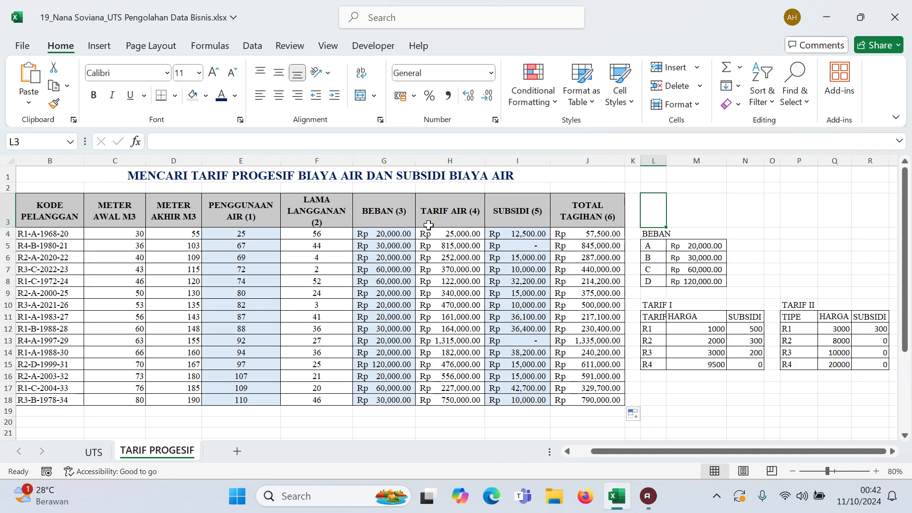
click(472, 269)
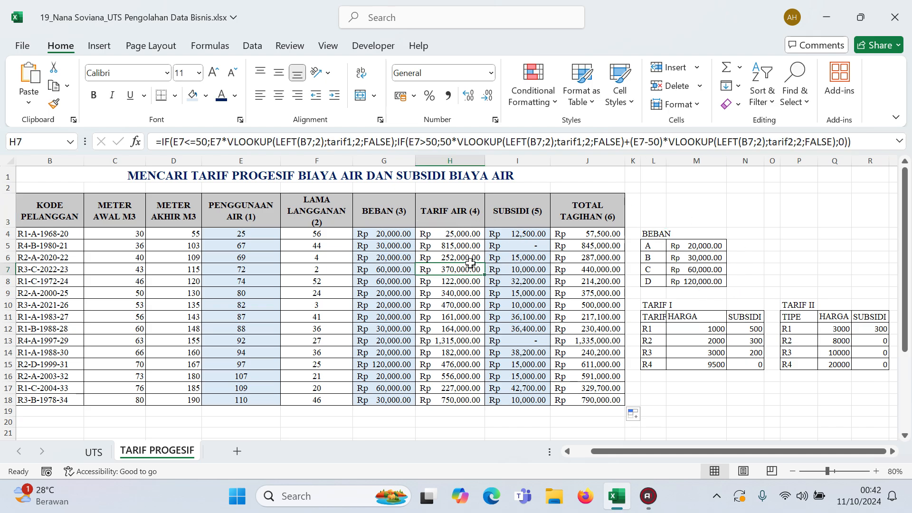
click(666, 205)
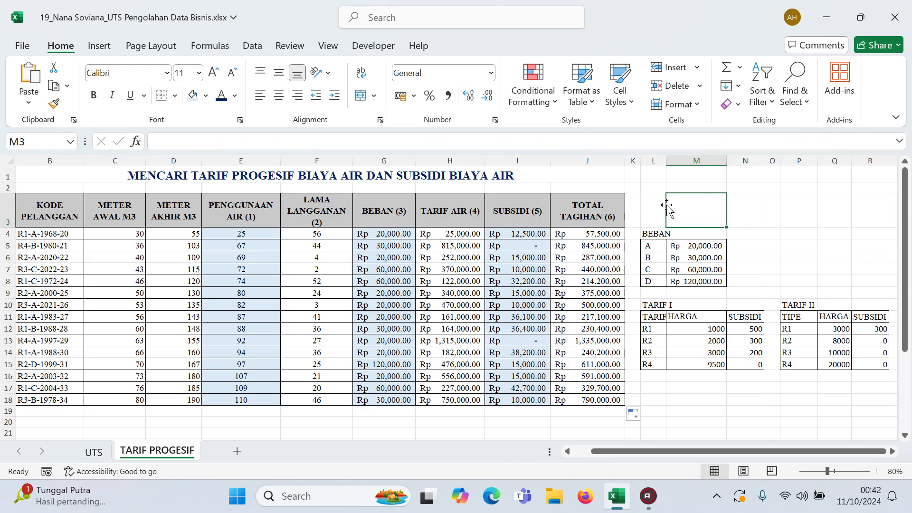